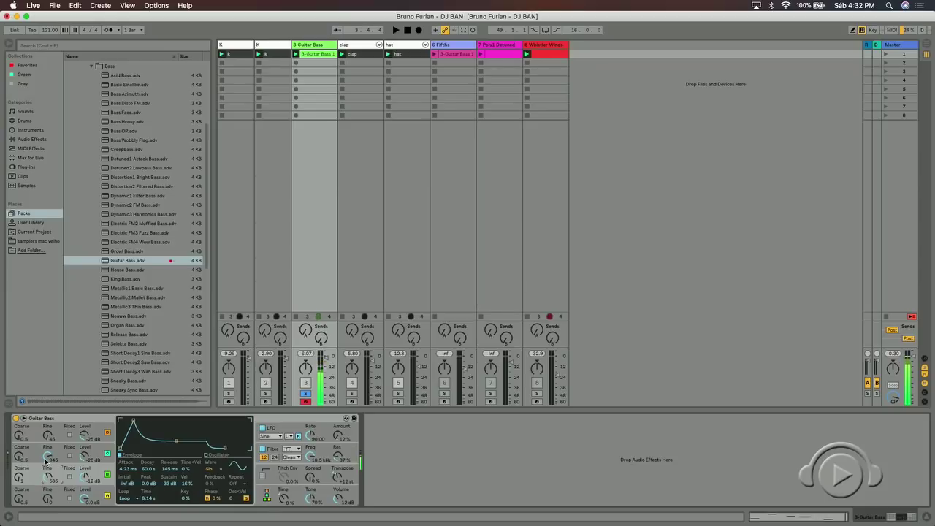
Adjust the fine tuning of oscillator C in the Guitar Bass instrument to 60.
drag(45, 451, 45, 444)
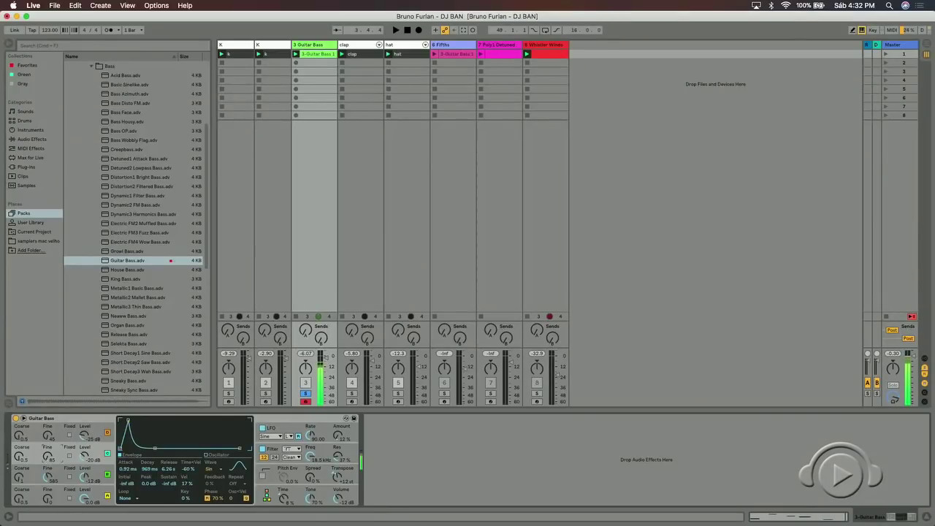
drag(48, 456, 47, 463)
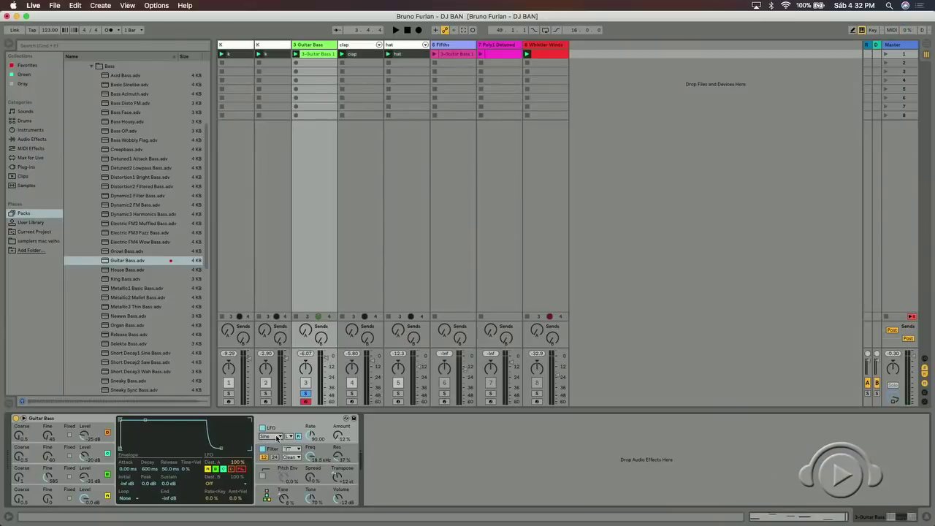
Try a Square LFO waveform, switch the LFO to a synced rate with a Triangle waveform, and raise its amount to 58%.
click(278, 437)
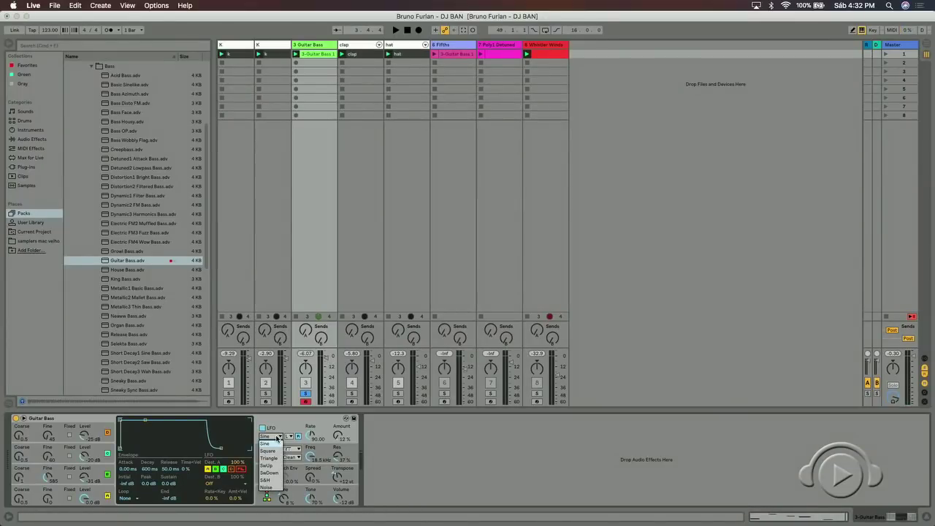
click(278, 437)
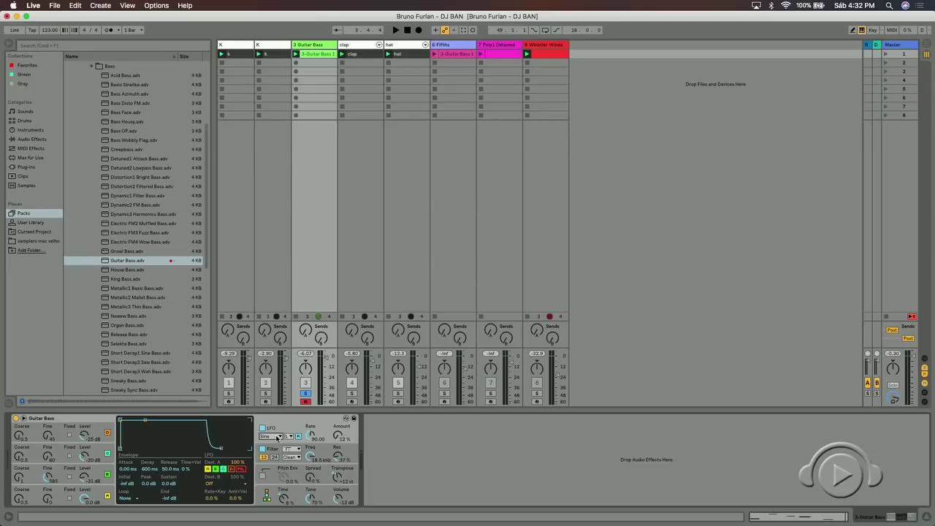
click(278, 437)
click(273, 453)
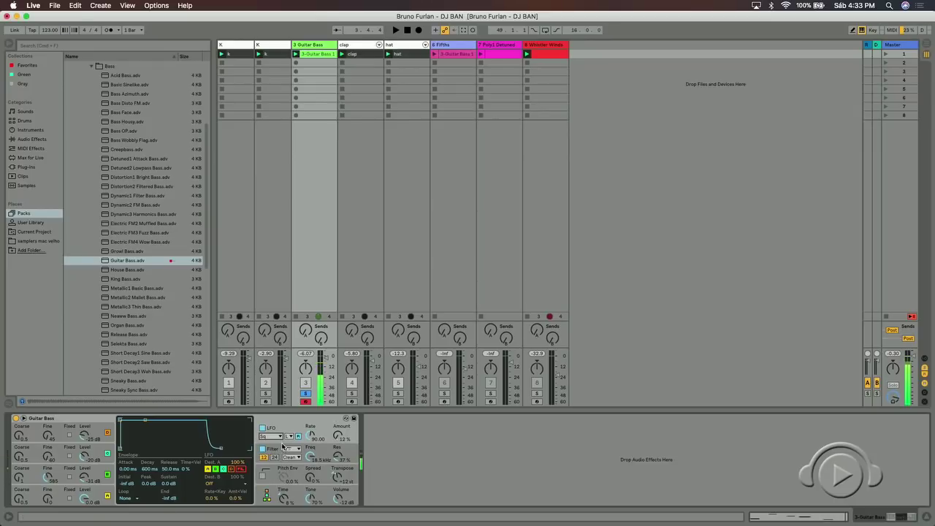
click(290, 437)
click(290, 458)
click(281, 436)
click(272, 458)
drag(339, 437, 338, 417)
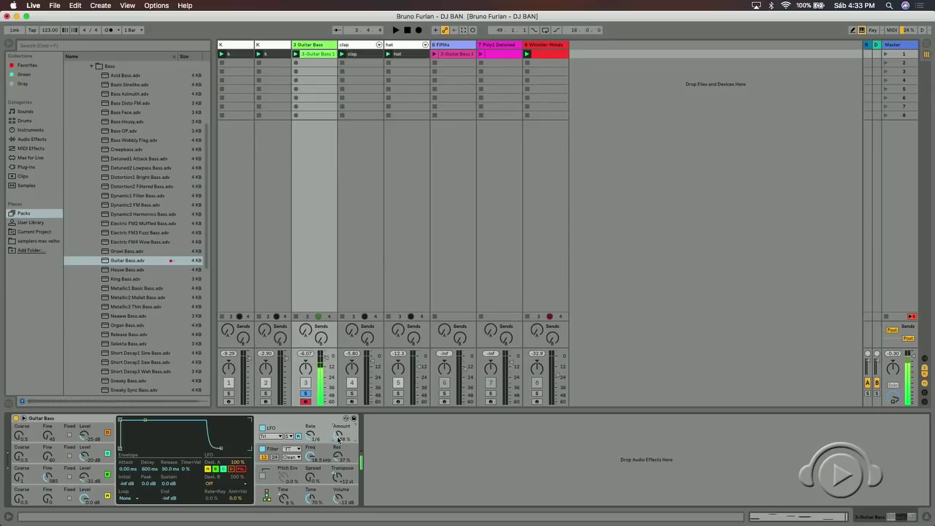
Audition the LFO's SwUp and S&H waveforms and settle on Sine.
click(278, 437)
click(277, 468)
click(275, 437)
click(269, 483)
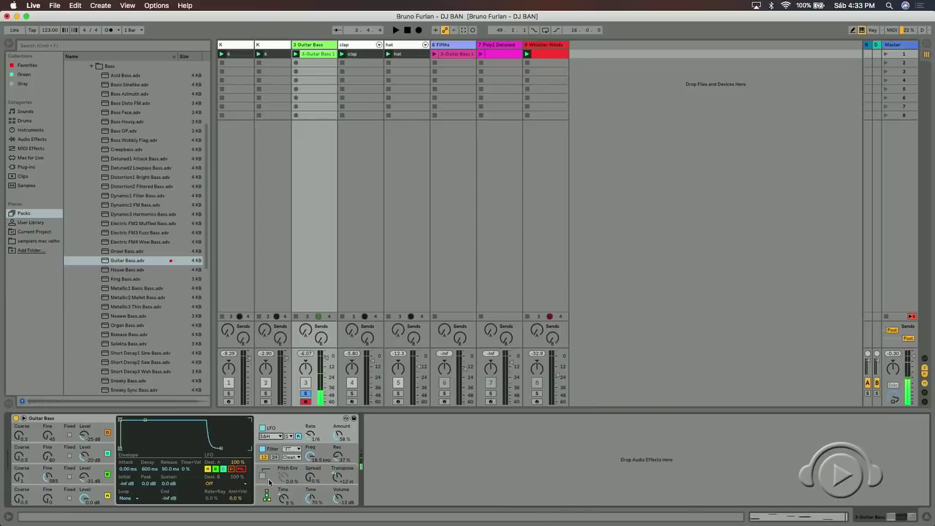
click(271, 437)
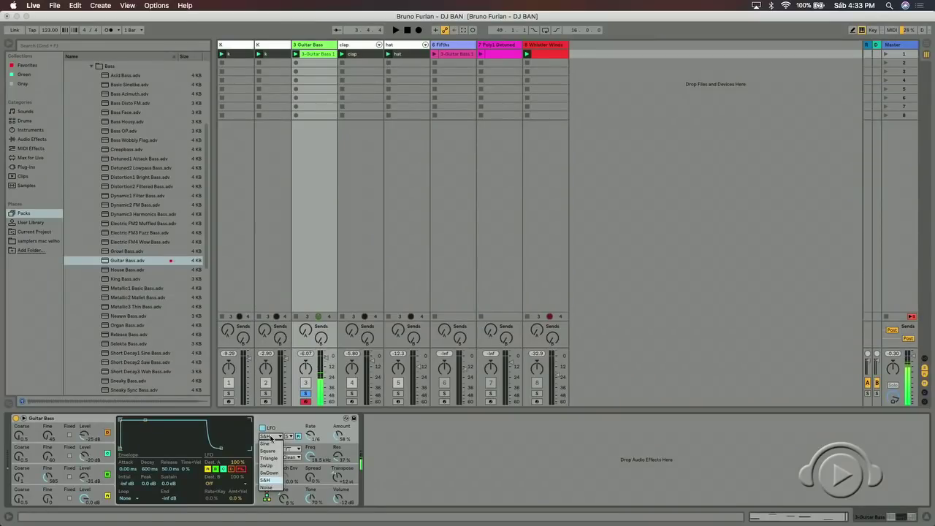
click(271, 443)
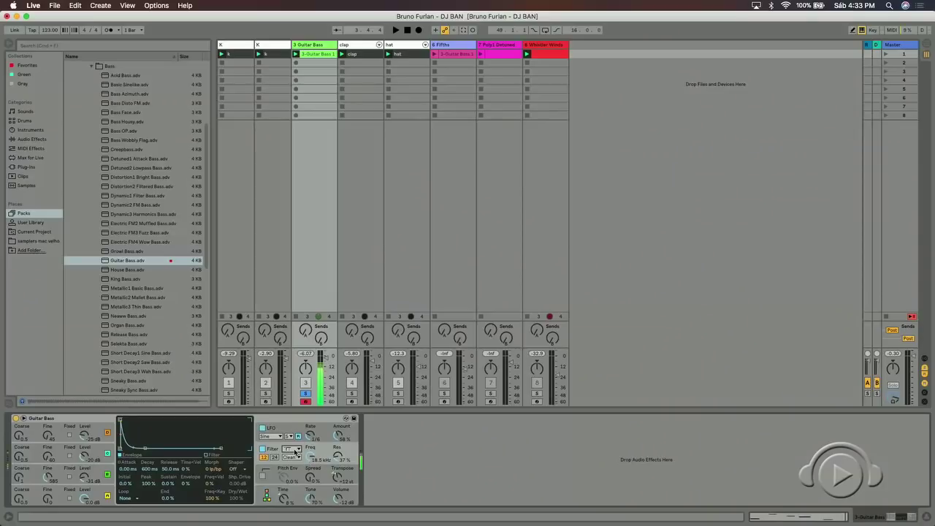
Raise the filter resonance to 66% and reshape the attack of the LFO envelope.
drag(338, 457, 337, 441)
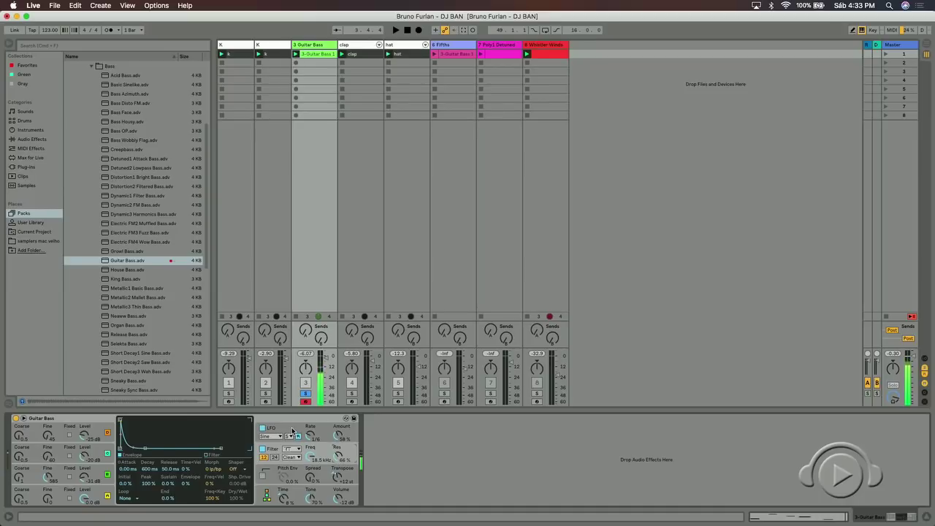
click(291, 430)
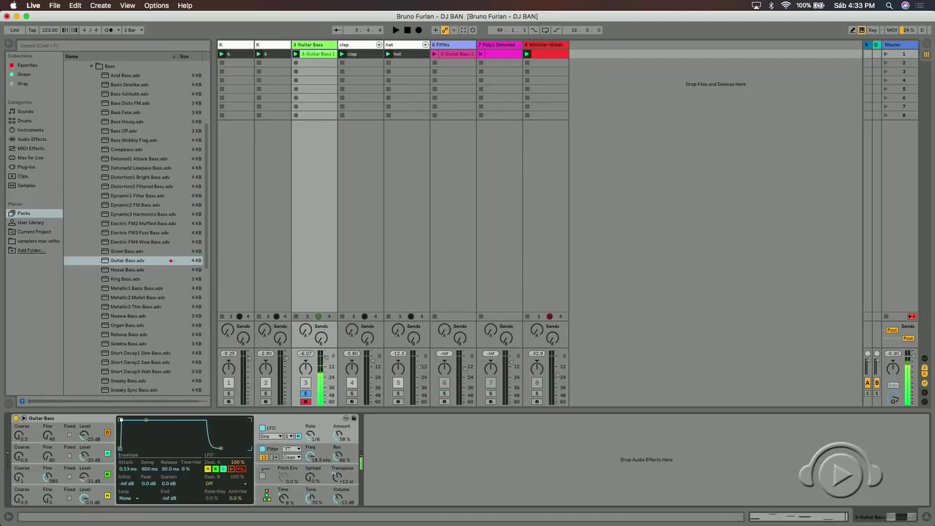
drag(122, 420, 121, 441)
Enable the pitch envelope with a longer attack, and set Pitch Env to 67% and Spread to 68%.
click(263, 476)
mouse_move(121, 432)
mouse_down()
mouse_move(121, 420)
mouse_move(138, 420)
mouse_move(120, 449)
mouse_move(129, 422)
mouse_up()
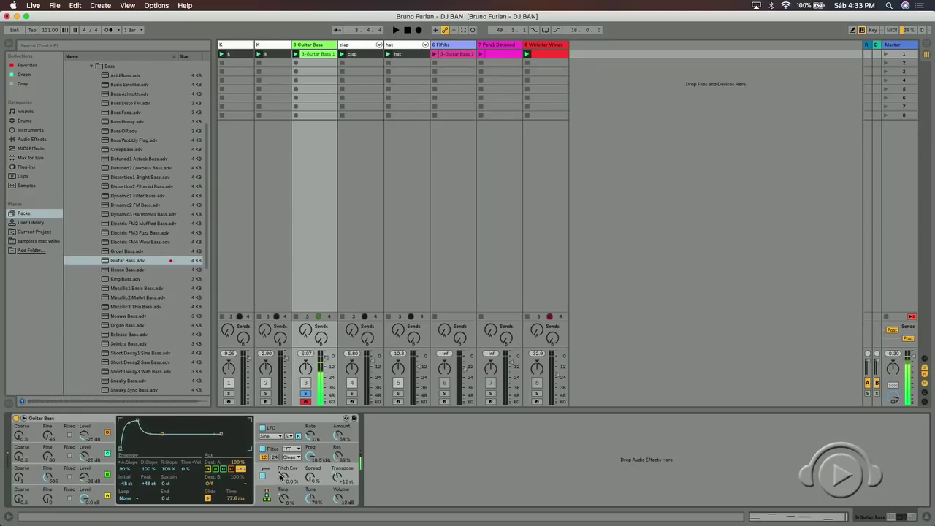
drag(283, 476, 283, 470)
drag(311, 477, 311, 465)
drag(285, 477, 285, 468)
click(297, 494)
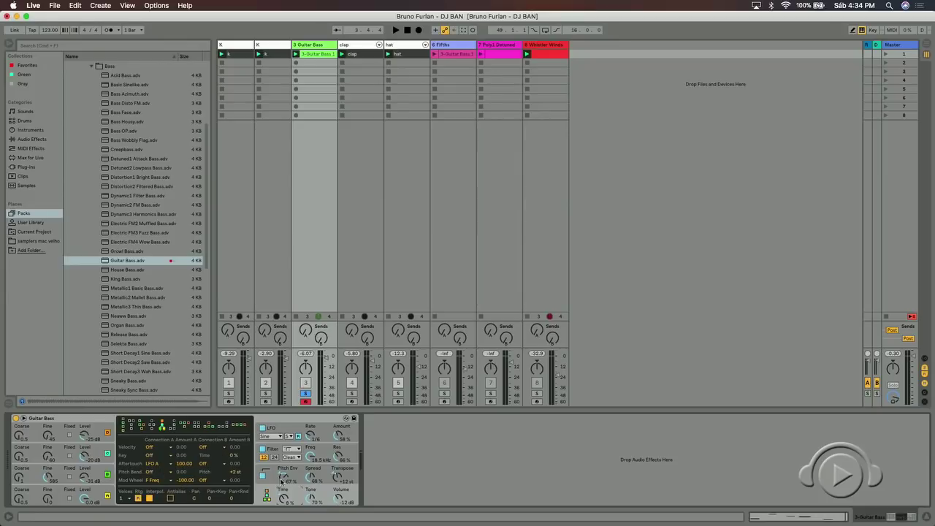
Lengthen the attack of the filter envelope.
click(275, 446)
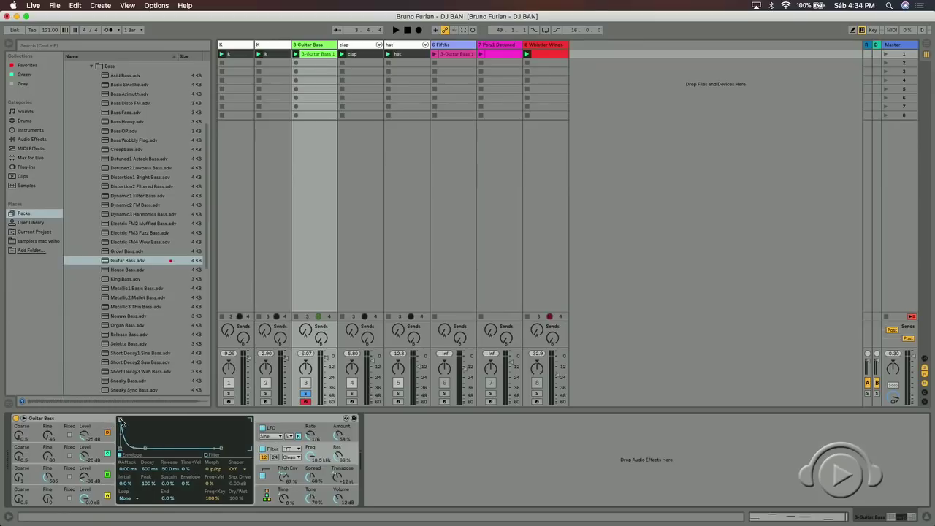
mouse_move(121, 420)
mouse_down()
mouse_move(141, 420)
mouse_move(131, 435)
mouse_move(131, 423)
mouse_up()
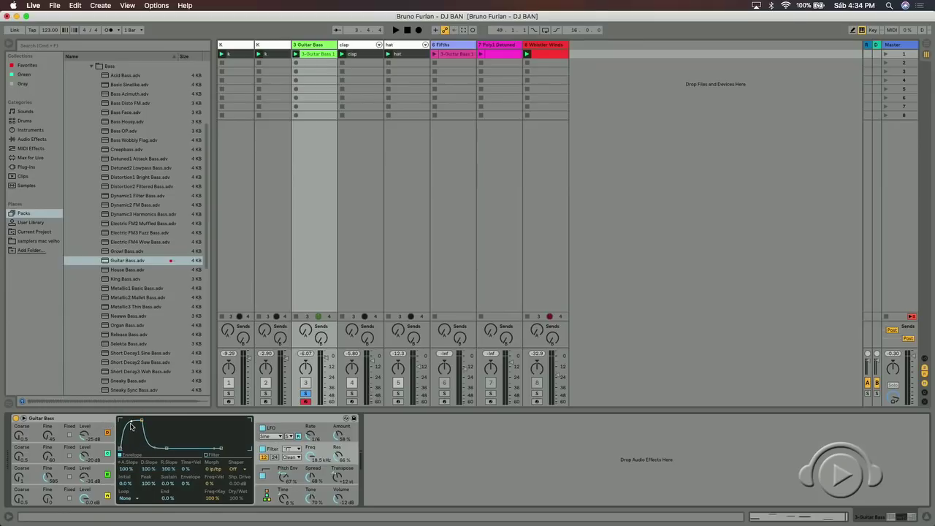
Unsolo the Guitar Bass track and, with the whole set playing, reduce Pitch Env to 28%.
click(306, 395)
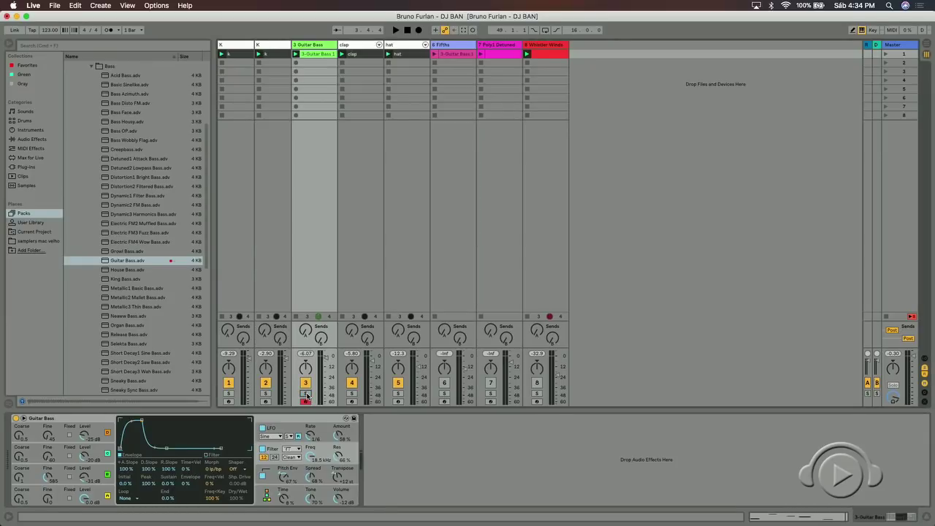
key(space)
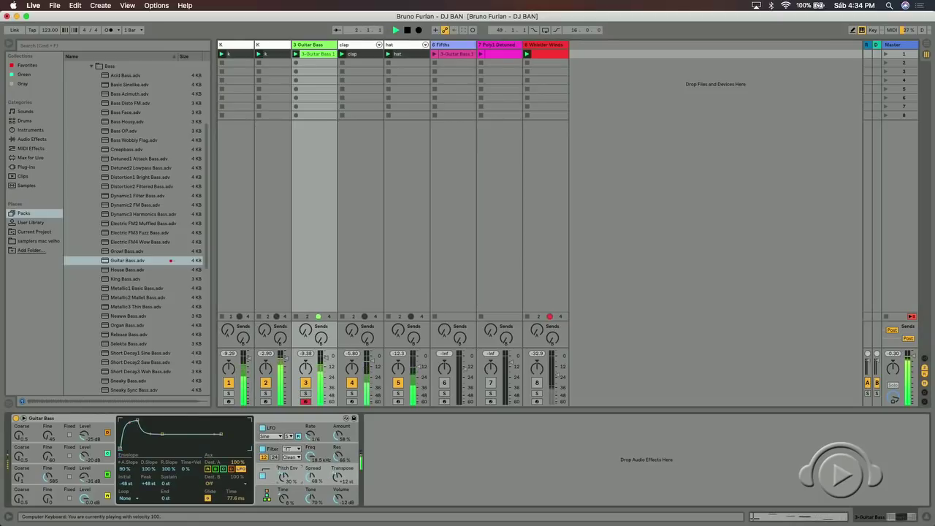
drag(337, 477, 337, 473)
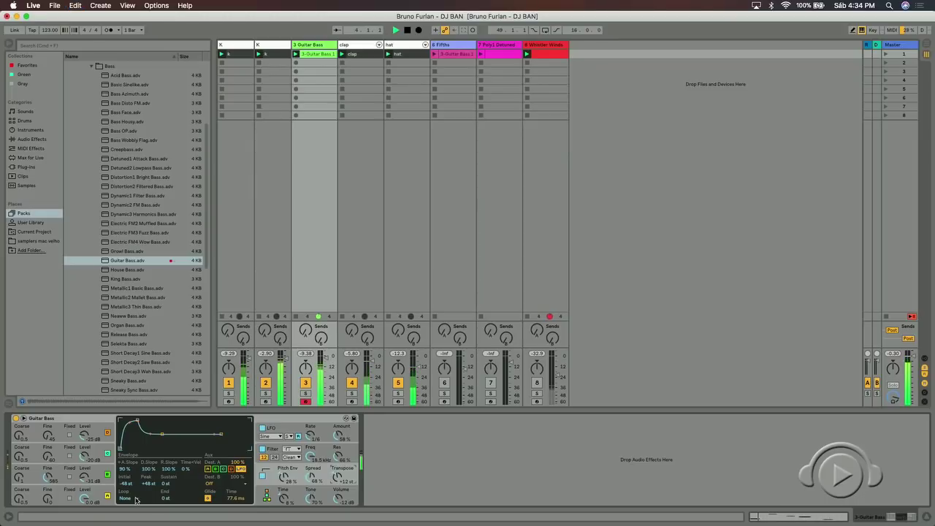
During playback, set oscillator B's fine tuning to 20 and oscillator D's level to -24 dB.
click(52, 480)
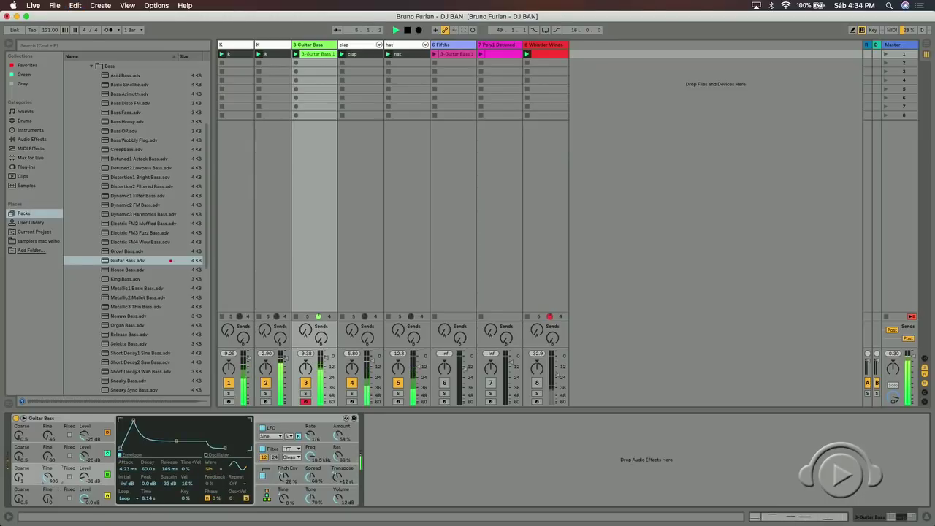
drag(52, 480, 52, 483)
click(85, 498)
drag(85, 498, 85, 491)
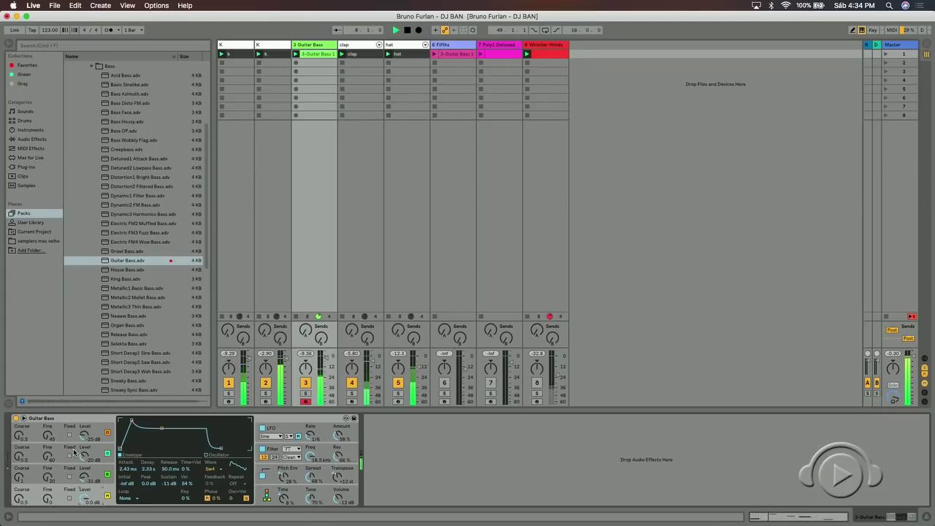
drag(81, 441, 82, 435)
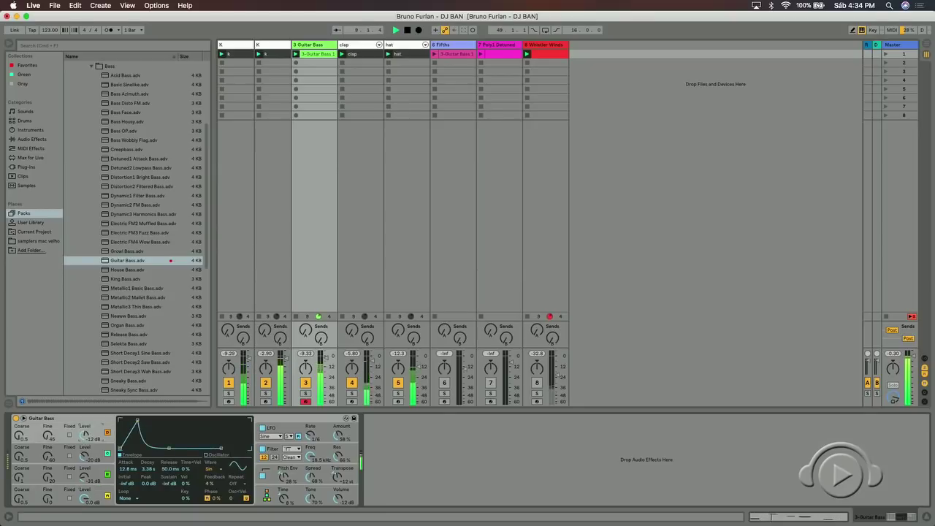
drag(48, 437, 48, 431)
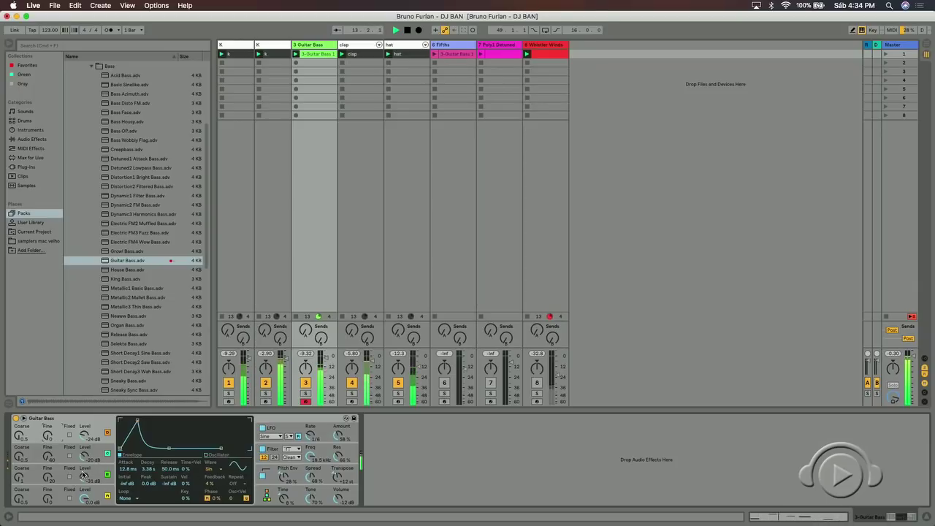
Collapse the Bass preset folder and add an EQ Eight audio effect after the Guitar Bass instrument.
click(99, 257)
key(Left)
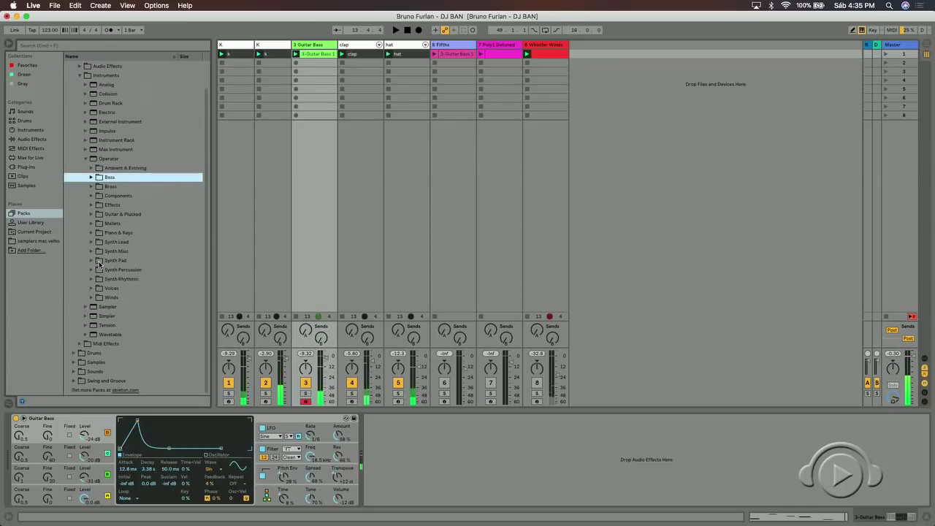
click(31, 139)
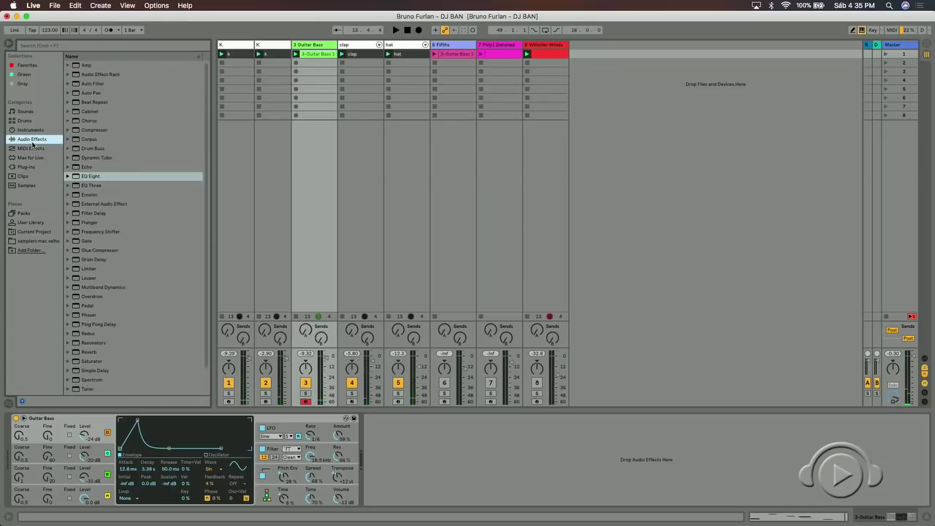
click(81, 178)
drag(81, 180, 362, 438)
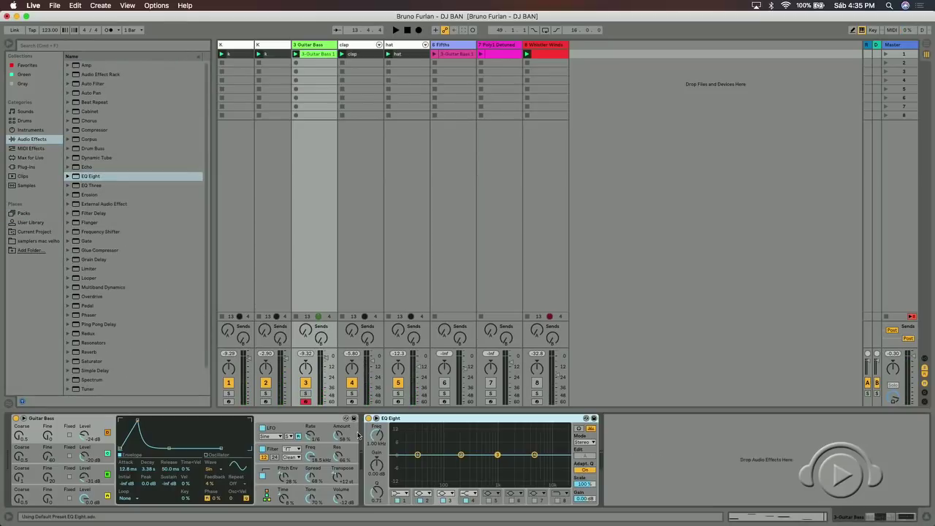
Make EQ Eight's band 3 a high-cut filter at about 245 Hz during playback, and disarm recording on the Guitar Bass track.
click(441, 493)
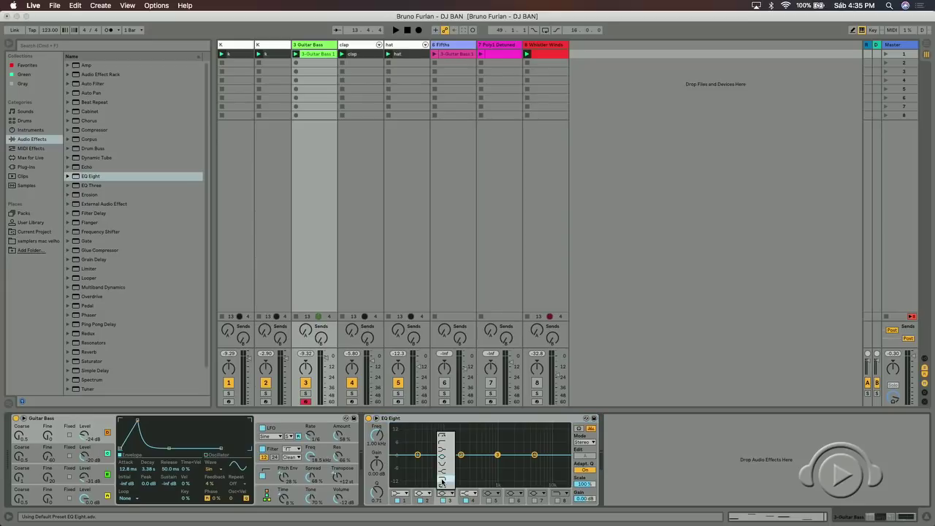
click(443, 482)
key(space)
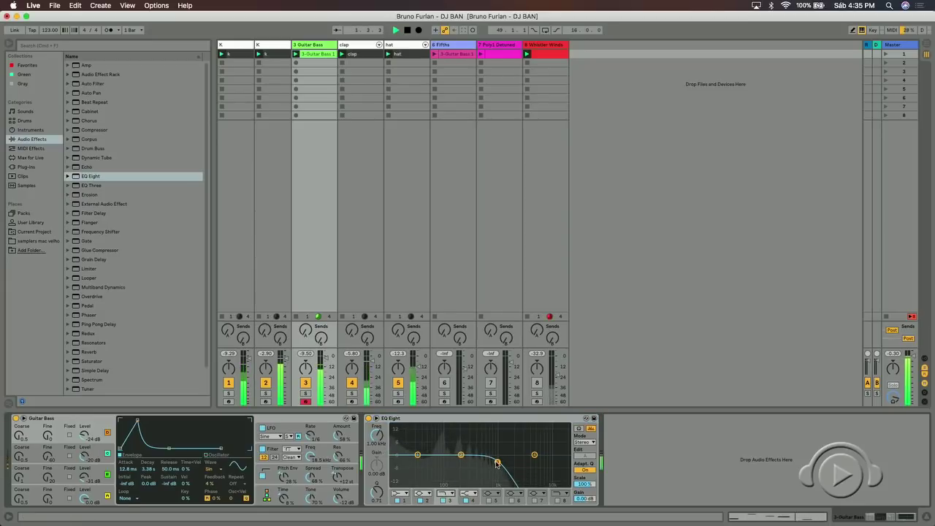
drag(497, 463, 474, 463)
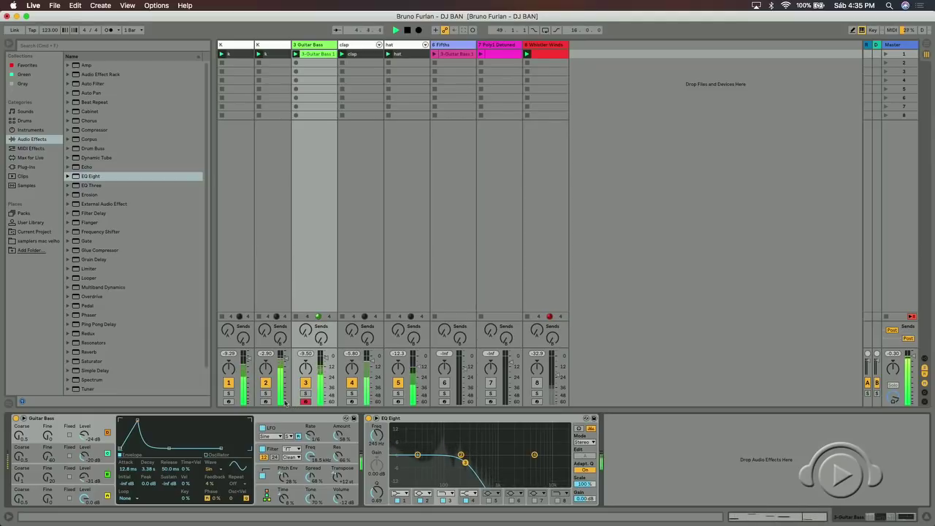
click(307, 401)
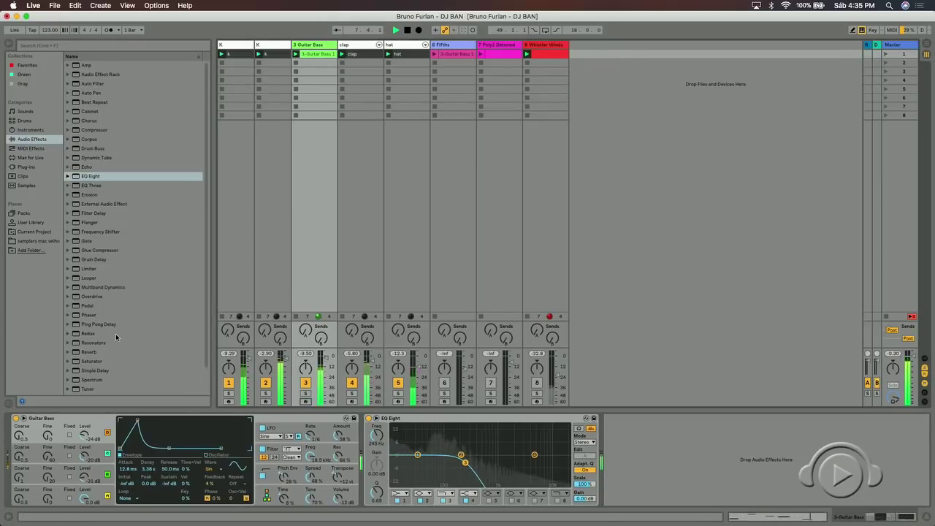
Stop playback and look through the presets of the Compressor and Glue Compressor audio effects.
click(91, 130)
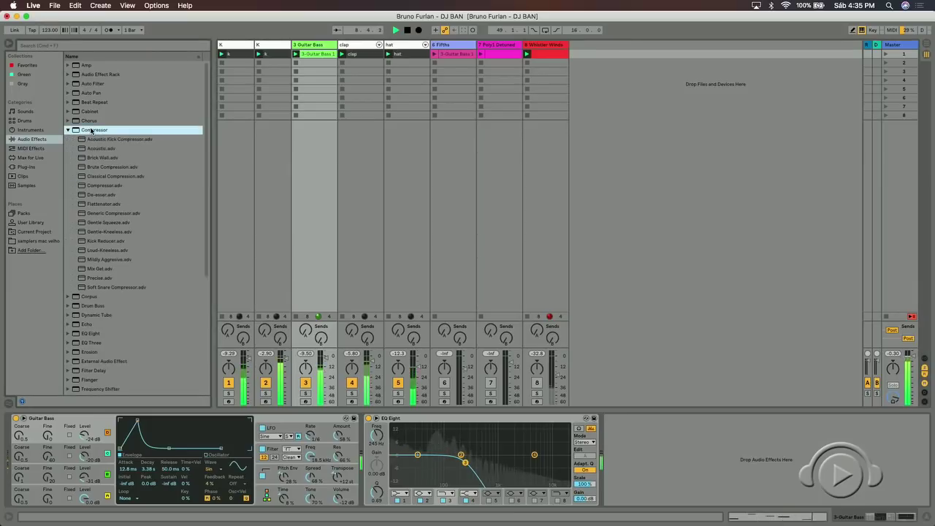
key(space)
click(100, 149)
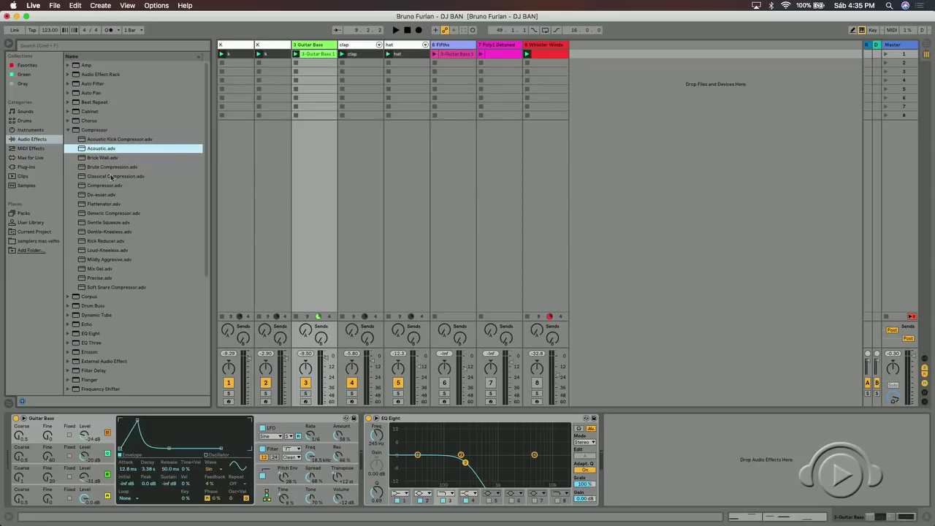
scroll(82, 255, down, 3)
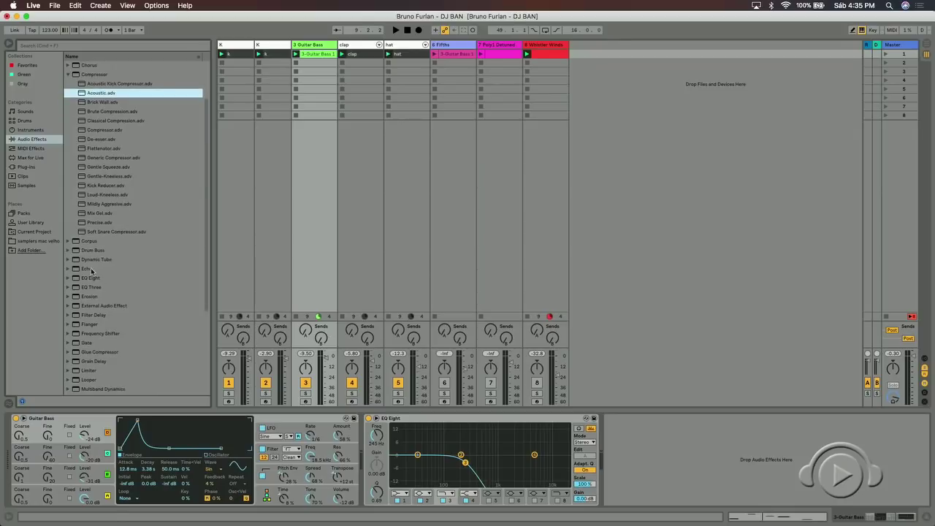
click(97, 351)
scroll(98, 353, down, 2)
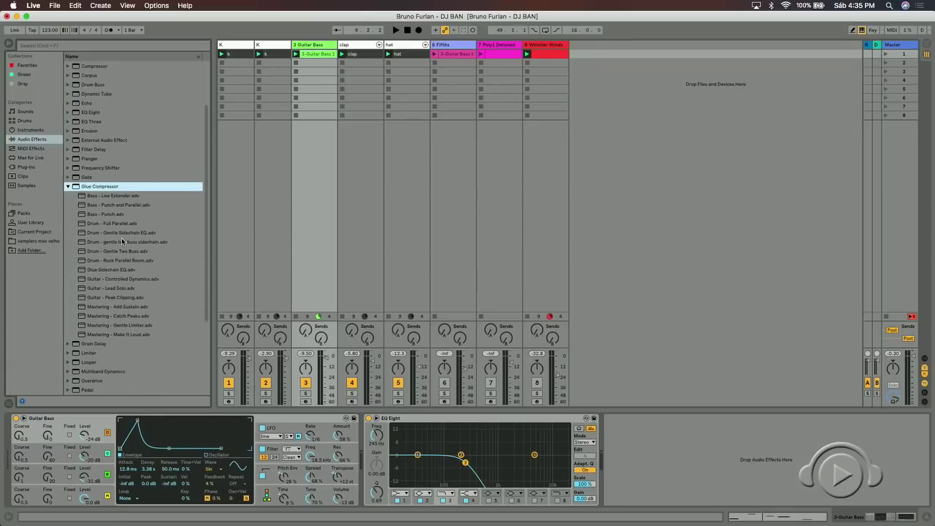
scroll(122, 238, up, 3)
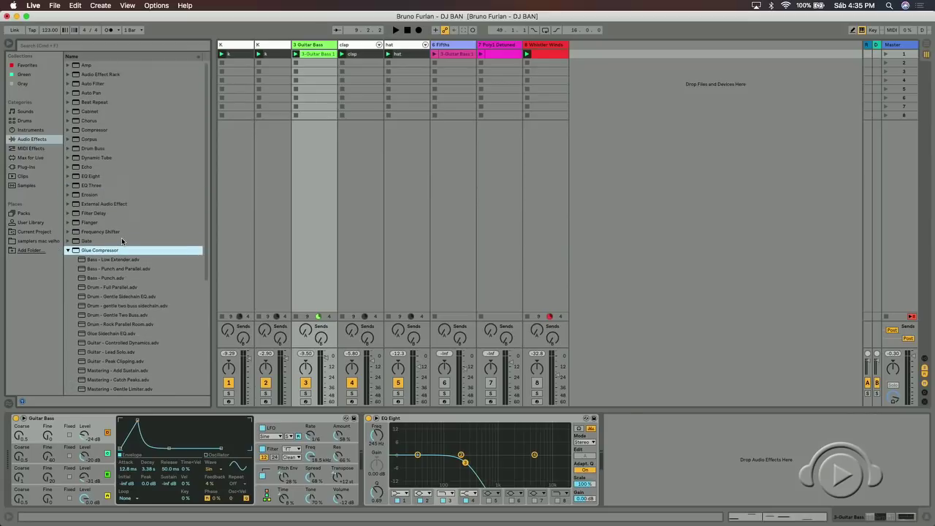
click(67, 250)
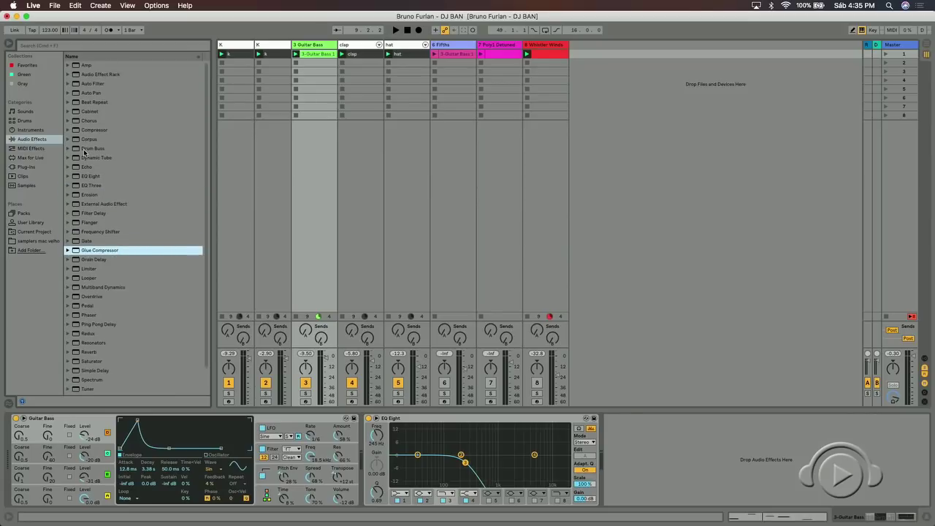
Add the Acoustic preset of the Compressor after EQ Eight on the Guitar Bass track and start playback.
click(91, 176)
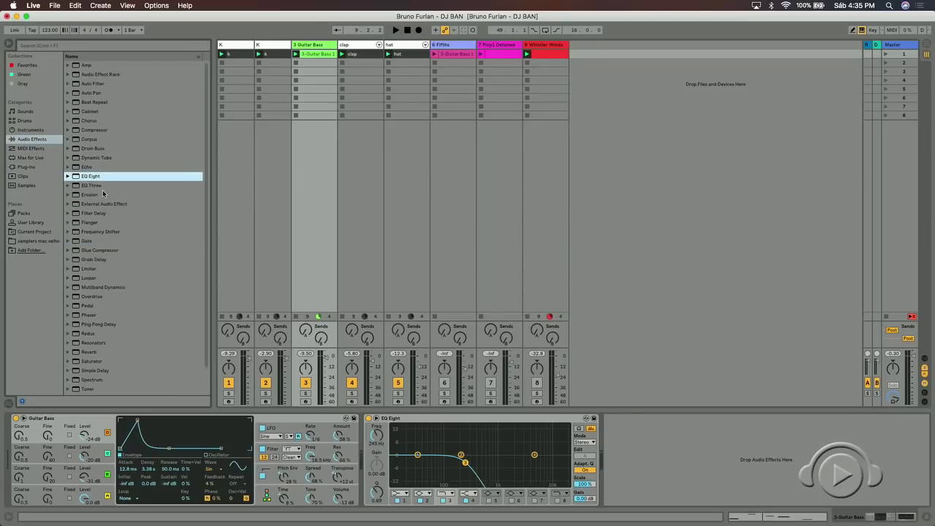
double_click(94, 130)
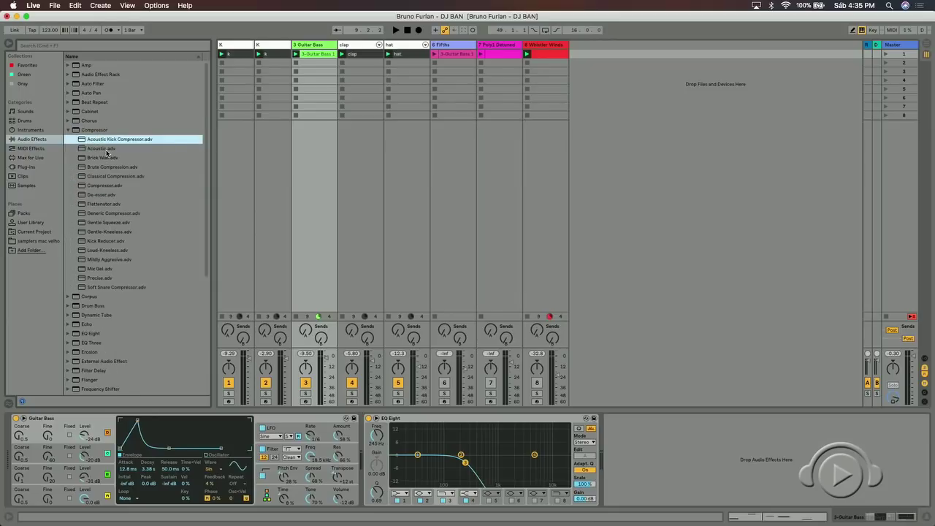
click(106, 150)
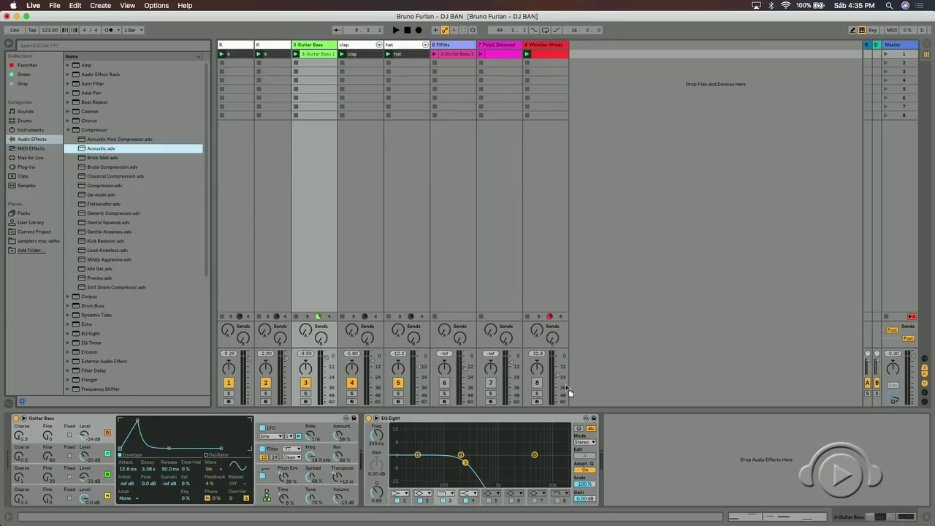
drag(643, 454, 636, 452)
key(space)
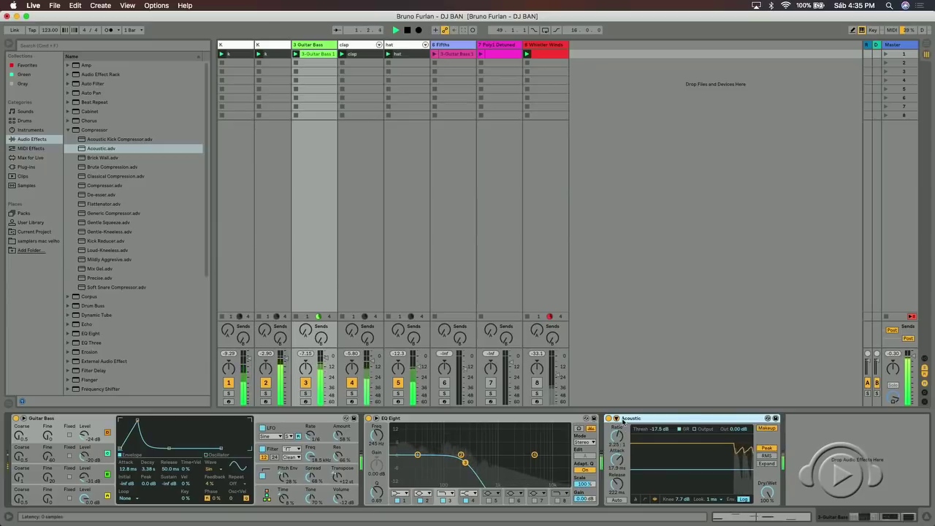
Enable the Acoustic compressor's sidechain with the second K track as its source, and set Dry/Wet to 50 %.
click(617, 419)
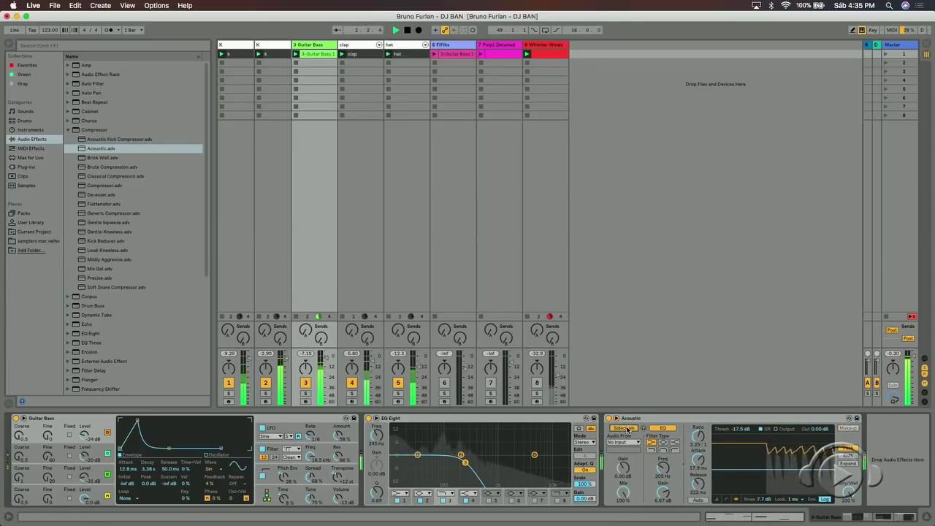
click(623, 442)
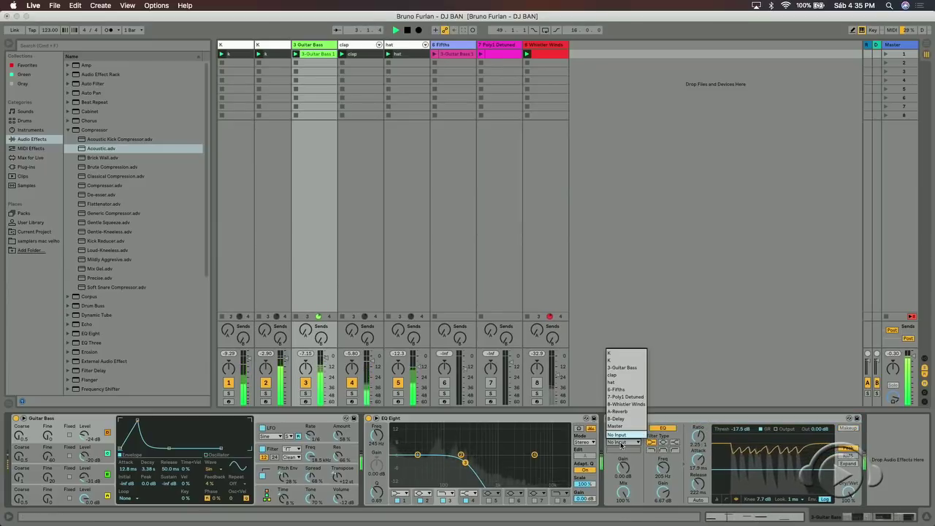
click(617, 361)
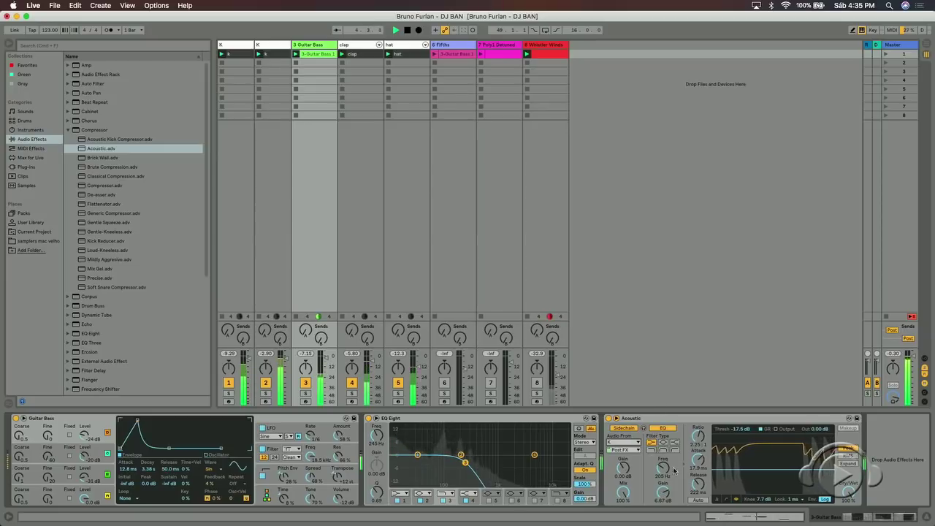
drag(849, 492, 848, 522)
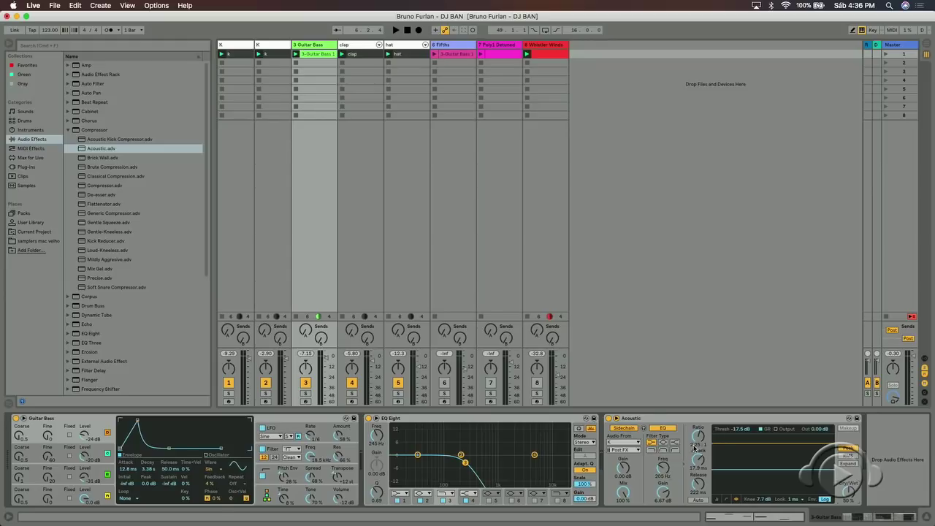
click(633, 443)
click(632, 444)
click(632, 443)
click(632, 443)
click(633, 444)
click(632, 443)
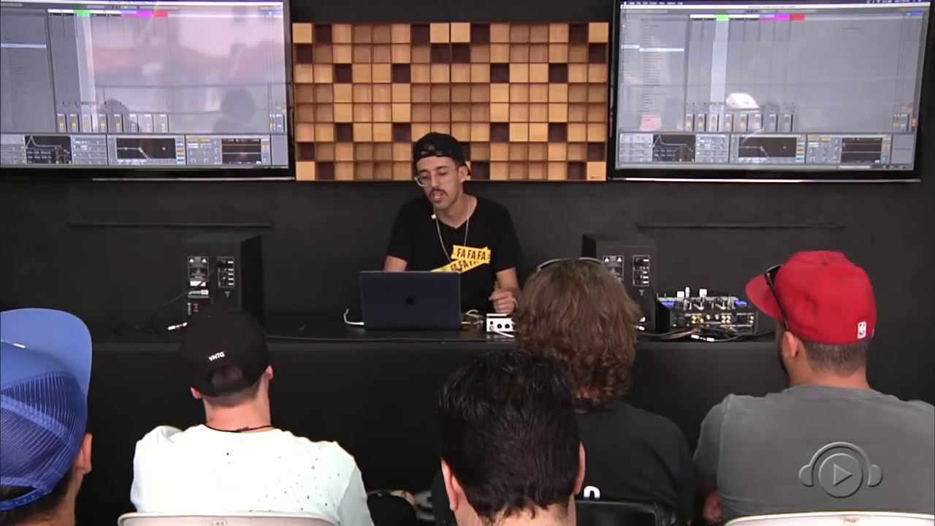
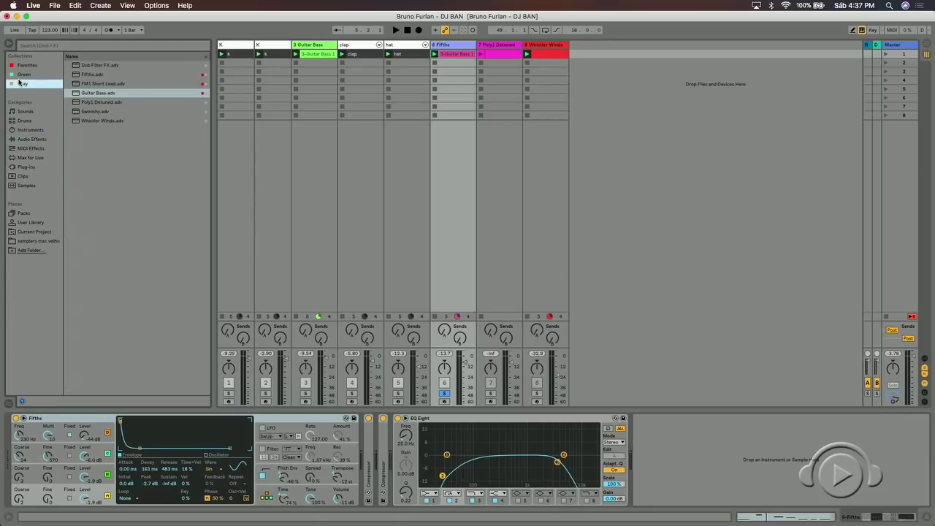
Locate the Fifths preset within the Operator Mallets folder of the installed packs.
right_click(95, 73)
click(113, 87)
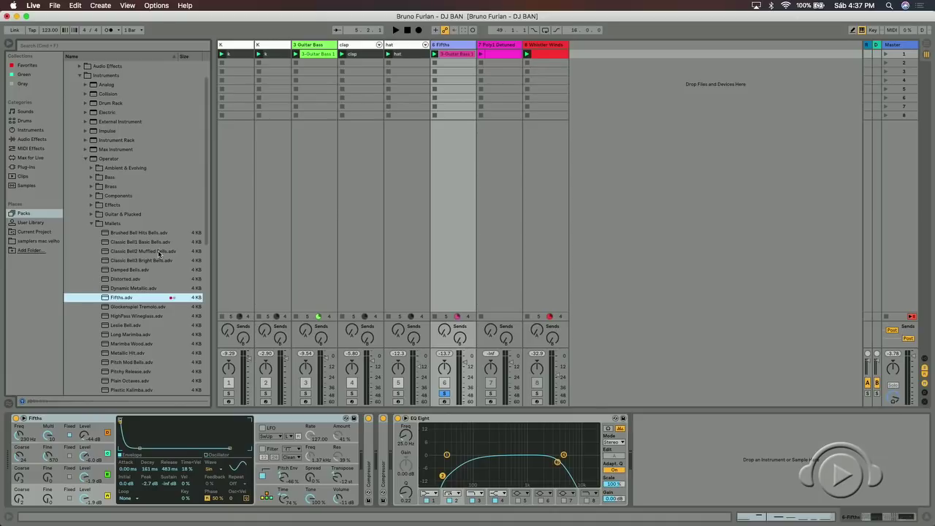
click(114, 223)
click(119, 299)
Open the clip on the Fifths track, arm the track and set the computer keyboard's octave range to C3 to D4.
click(448, 55)
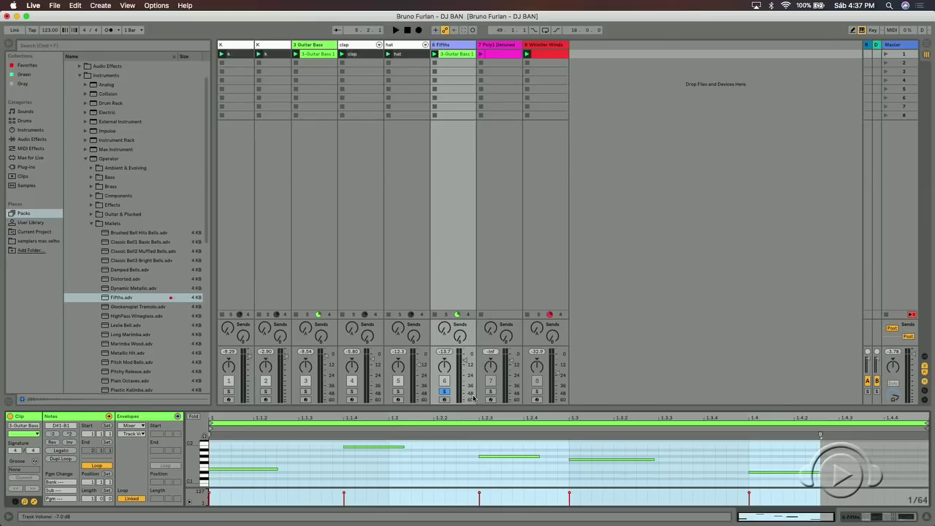
click(445, 400)
key(x)
key(x)
key(x)
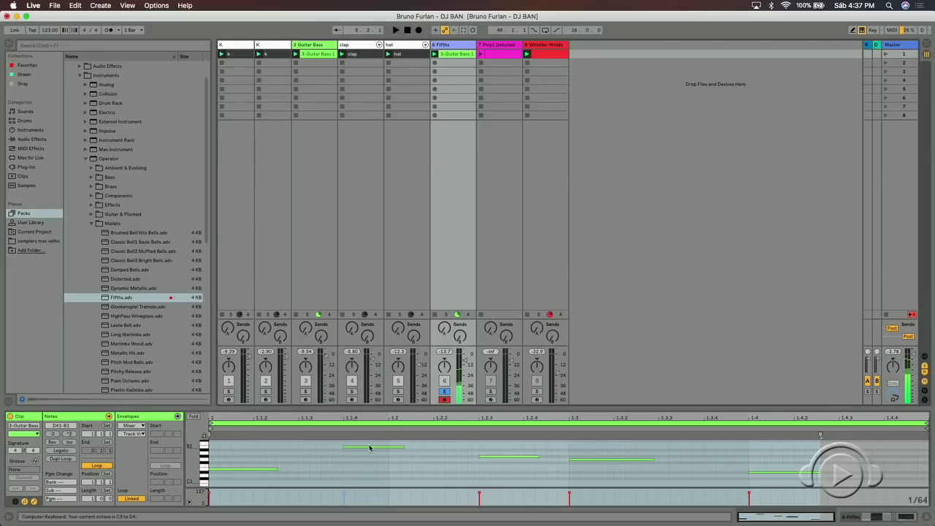
key(z)
Transpose all notes of the Fifths track's clip up by 20 semitones.
click(340, 460)
key(super+a)
key(Up)
key(Up)
key(Up)
key(Up)
key(Up)
key(Up)
key(Up)
key(Up)
key(Up)
key(Up)
key(Up)
key(Up)
key(Up)
key(Up)
key(Up)
key(Up)
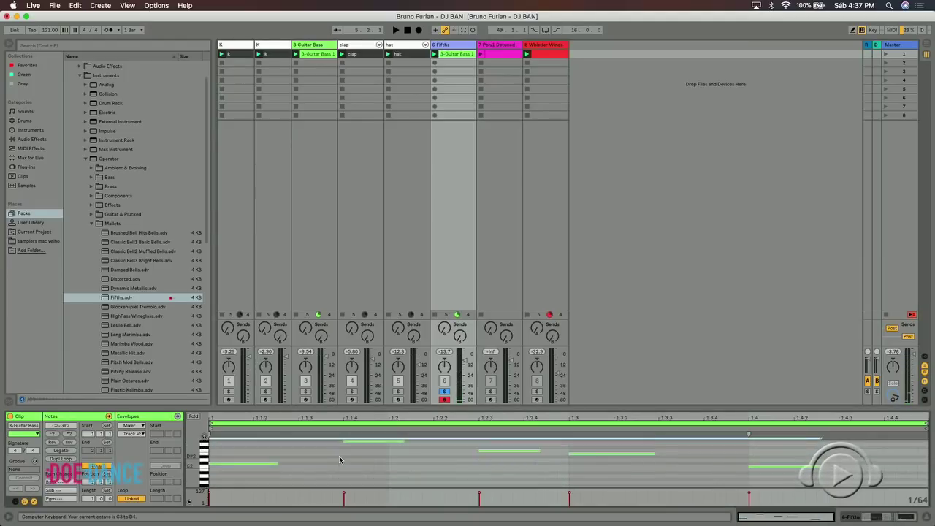
key(Up)
key(Up)
key(Up)
key(Up)
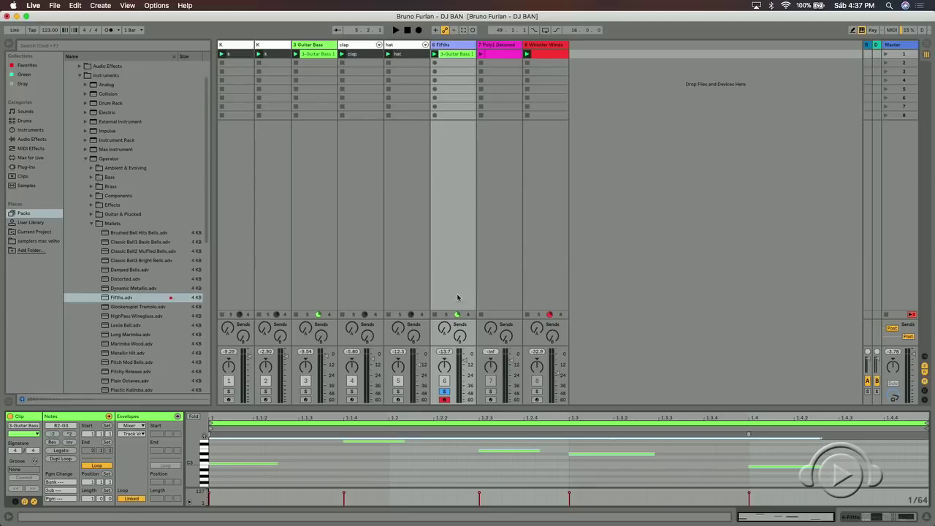
Show the Fifths track's devices and reload the Fifths preset from the Mallets folder onto its instrument.
click(452, 48)
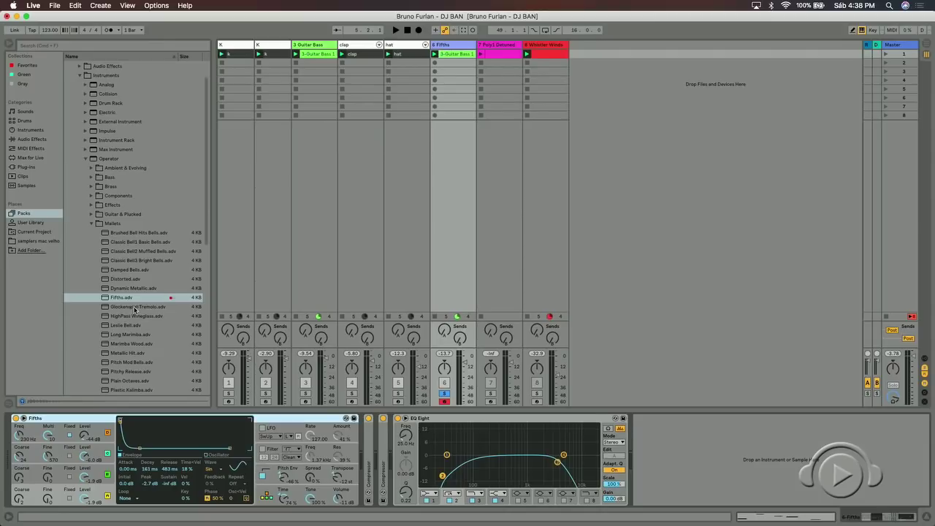
double_click(110, 301)
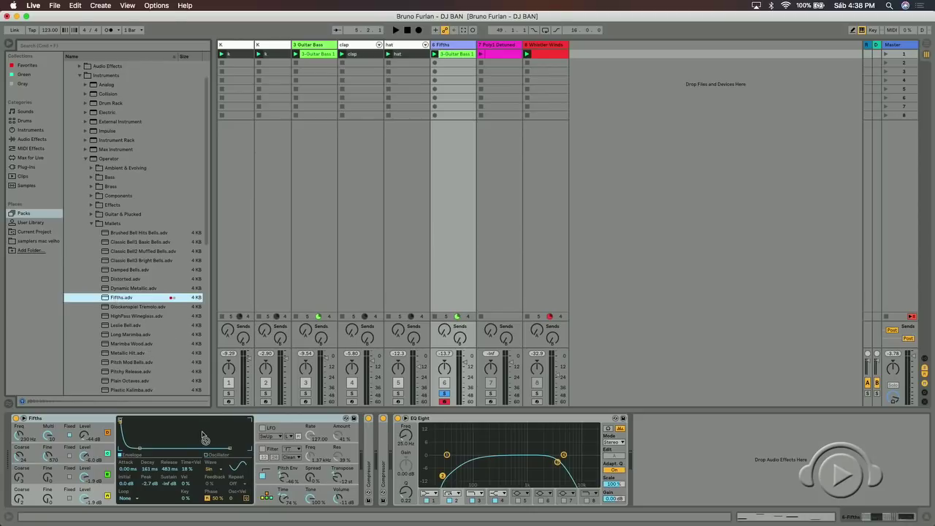
key(super+z)
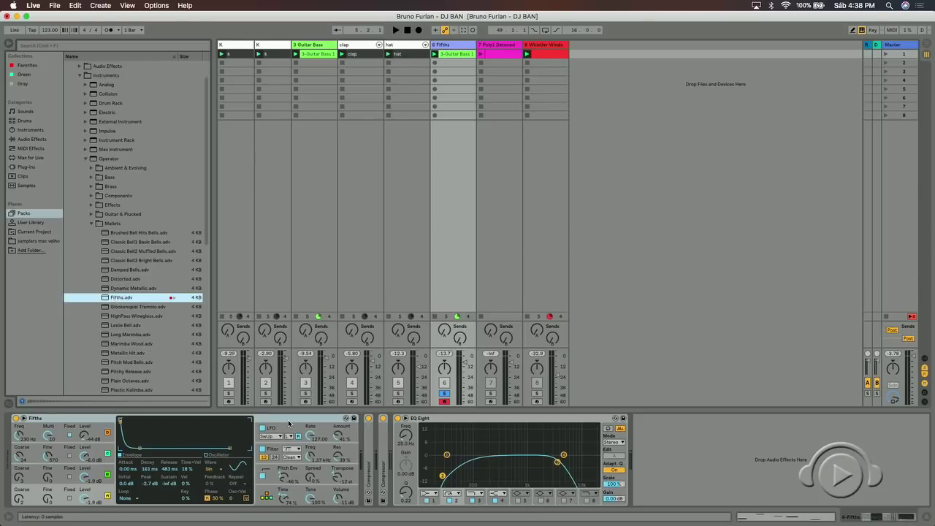
Start playback and delete the two Compressors and the EQ Eight after the Fifths instrument.
key(space)
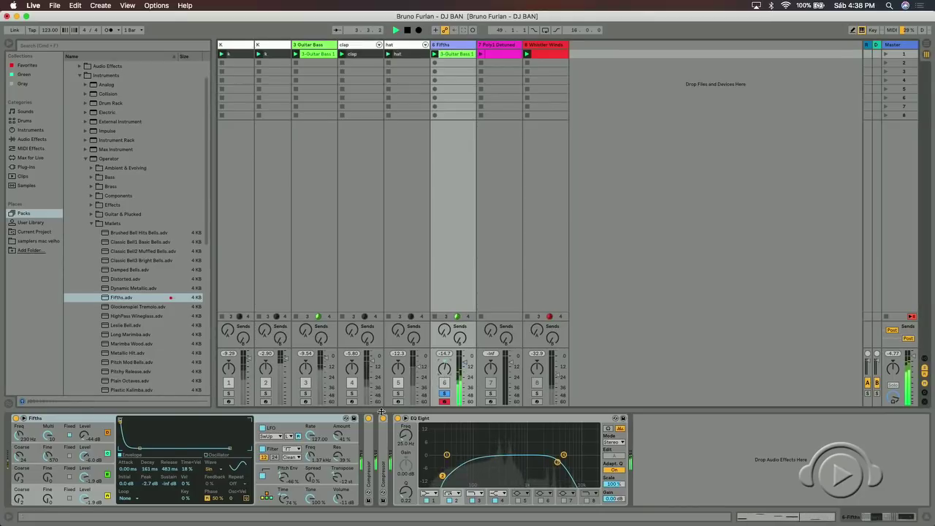
key(Delete)
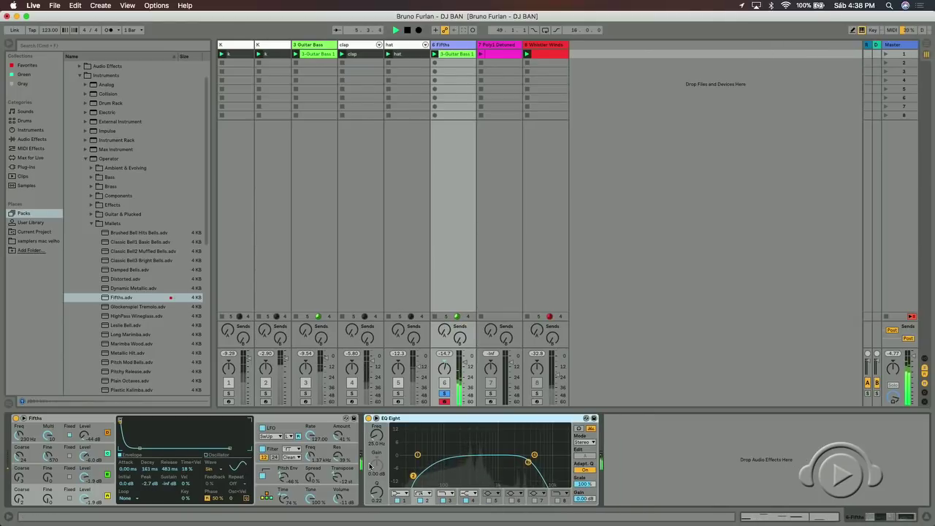
key(Delete)
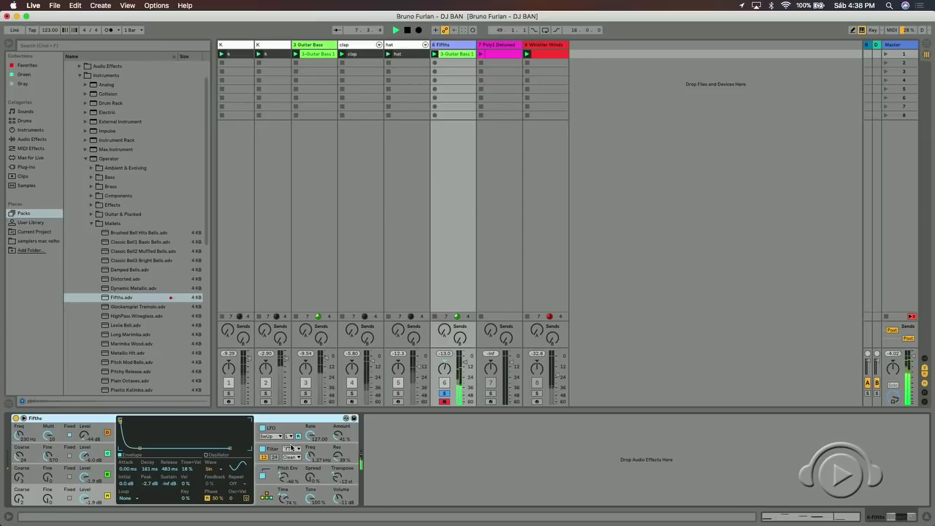
Set the Fifths LFO waveform to Sine and reshape its envelope to a 0.00 ms attack and about -32 dB peak.
click(271, 436)
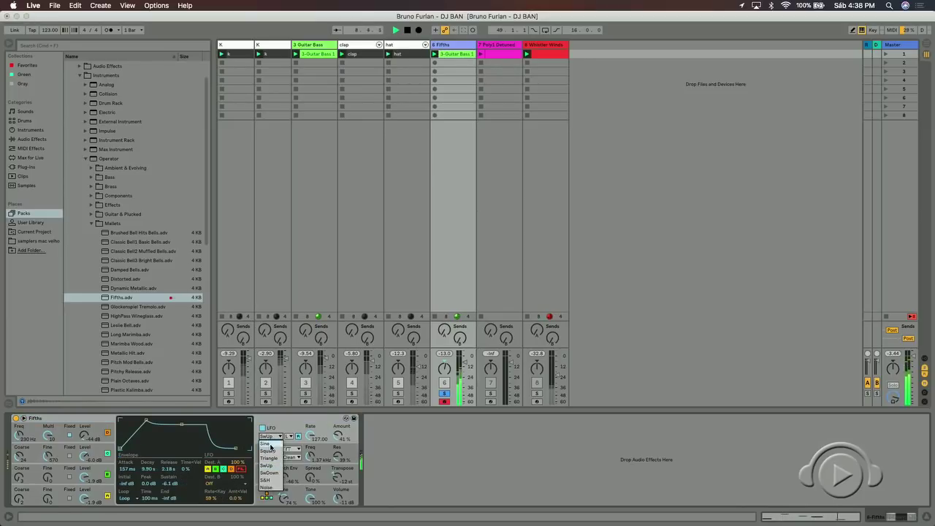
click(269, 444)
drag(149, 421, 124, 445)
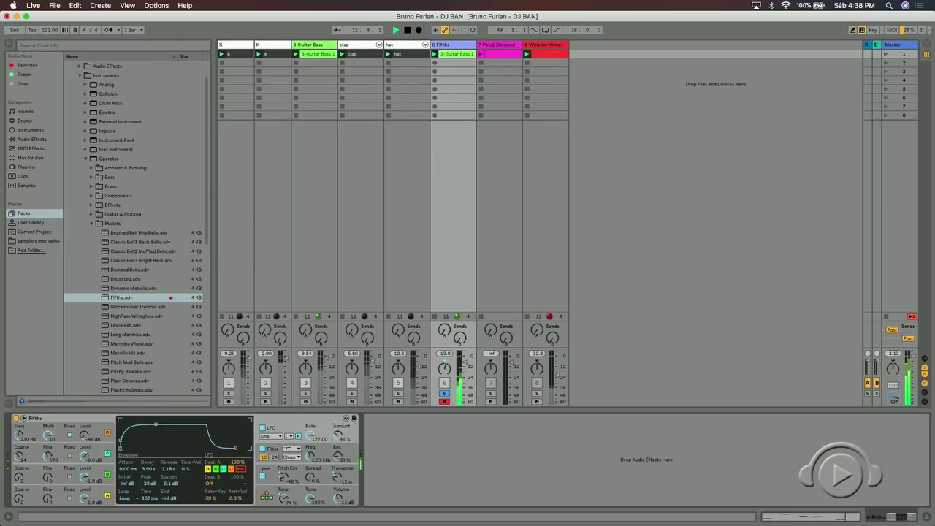
Switch the Fifths LFO range to Sync, with a rate of 1/16 and an amount of 80 %.
click(279, 435)
click(279, 437)
click(289, 437)
click(291, 457)
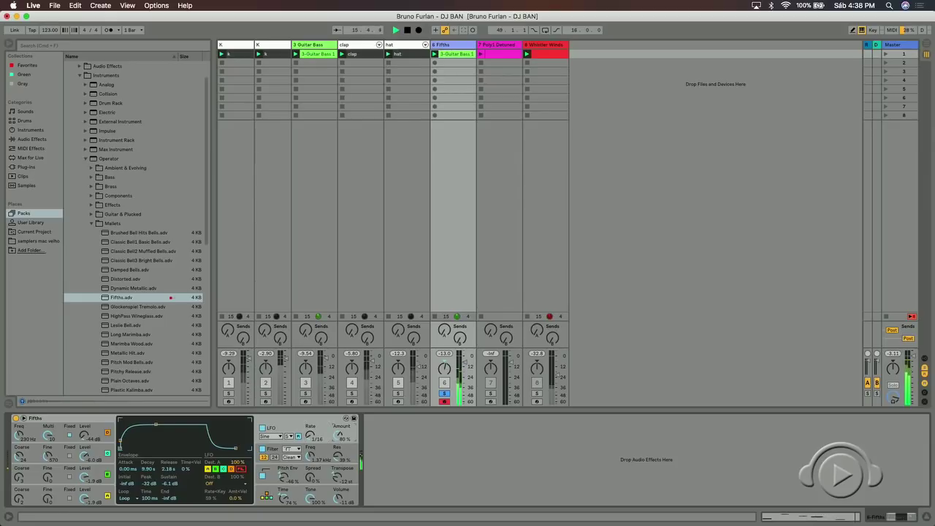
Try the Square, Triangle, SwUp, SwDown and S&H waveforms on the Fifths LFO during playback, and return it to Sine.
click(274, 436)
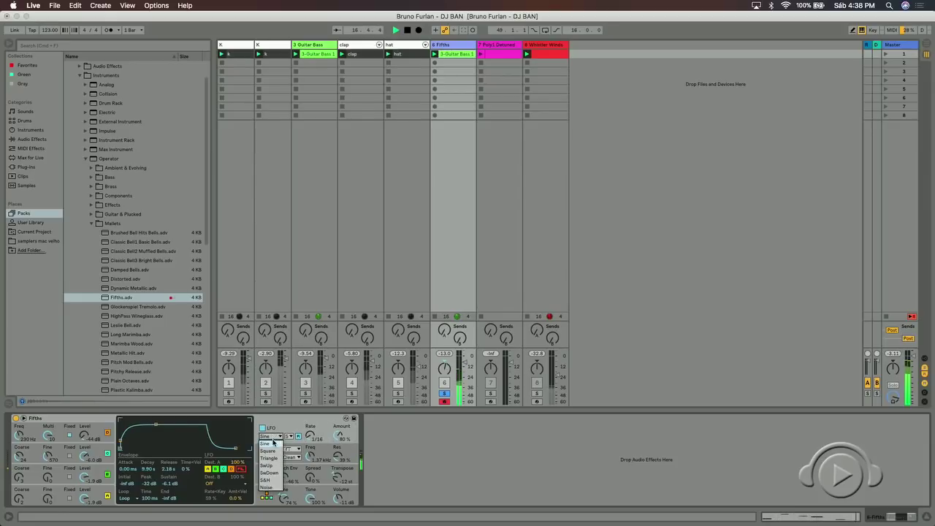
click(271, 450)
click(269, 437)
click(270, 461)
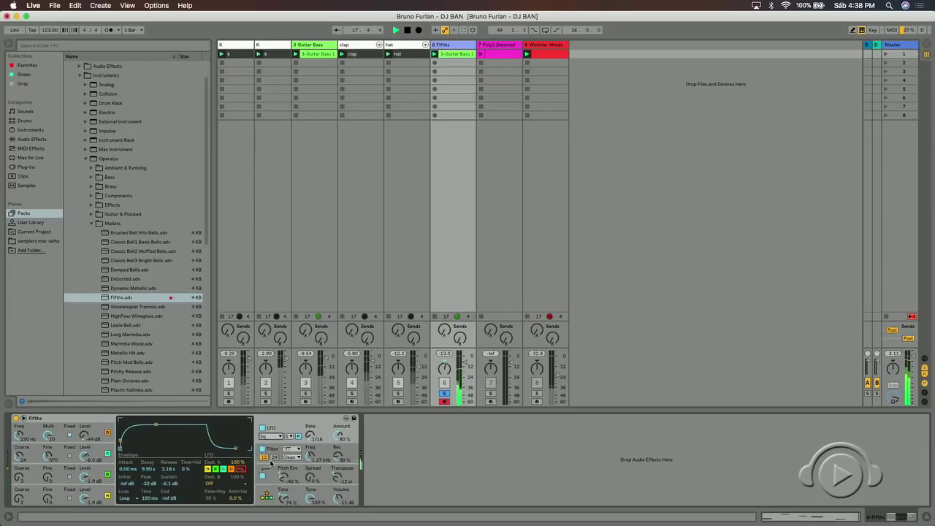
click(276, 437)
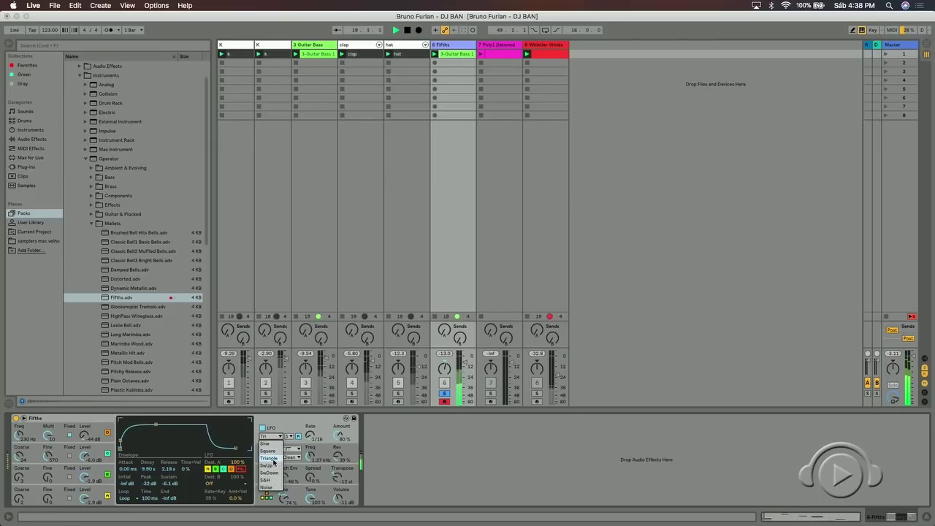
click(272, 465)
click(269, 437)
click(269, 475)
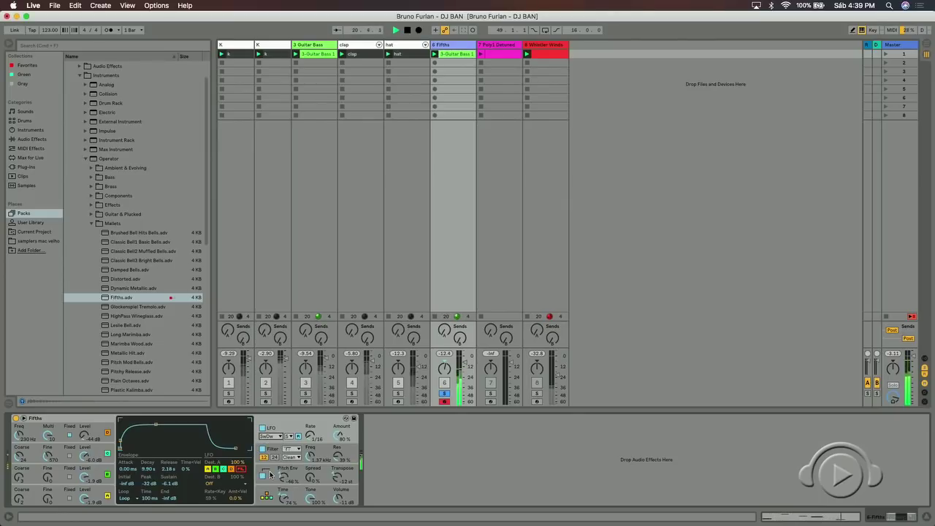
click(271, 437)
click(273, 482)
click(280, 437)
click(273, 445)
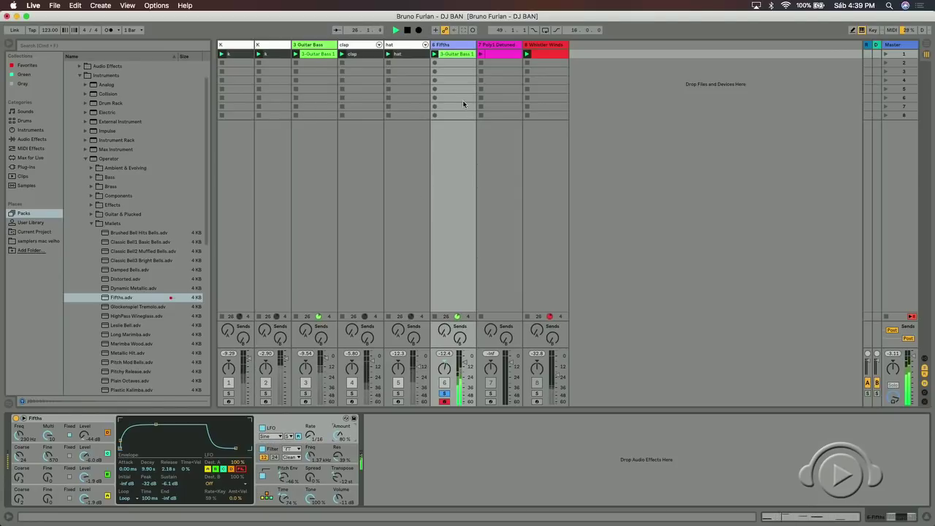
Check the notes of the Fifths track's clip and the instrument's filter settings during playback.
double_click(455, 54)
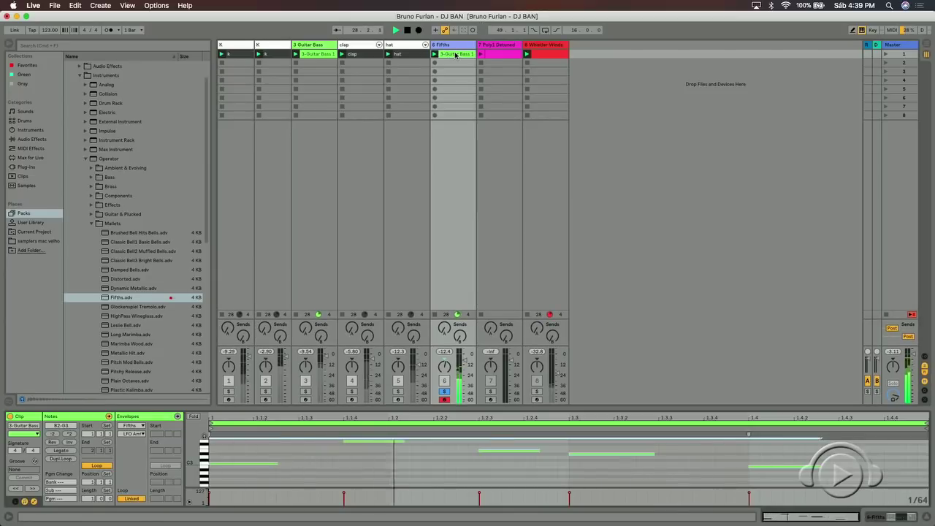
click(441, 45)
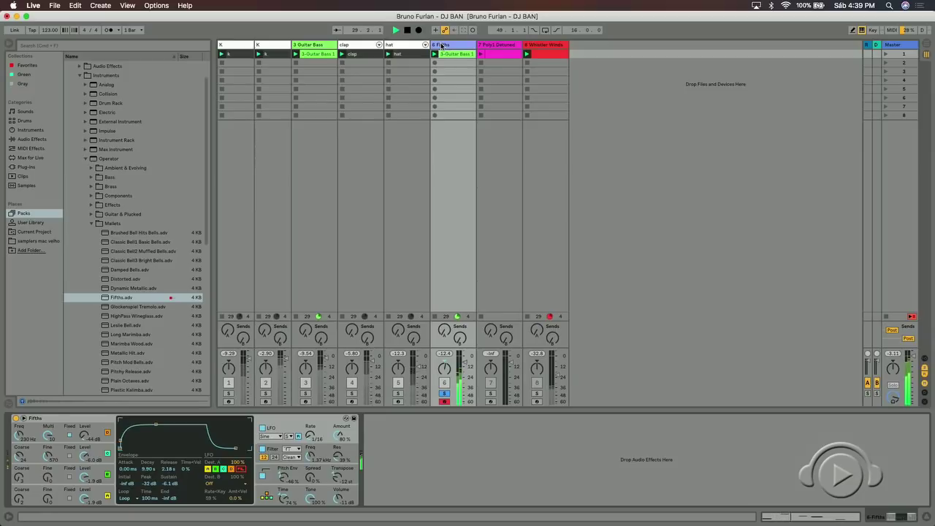
click(289, 448)
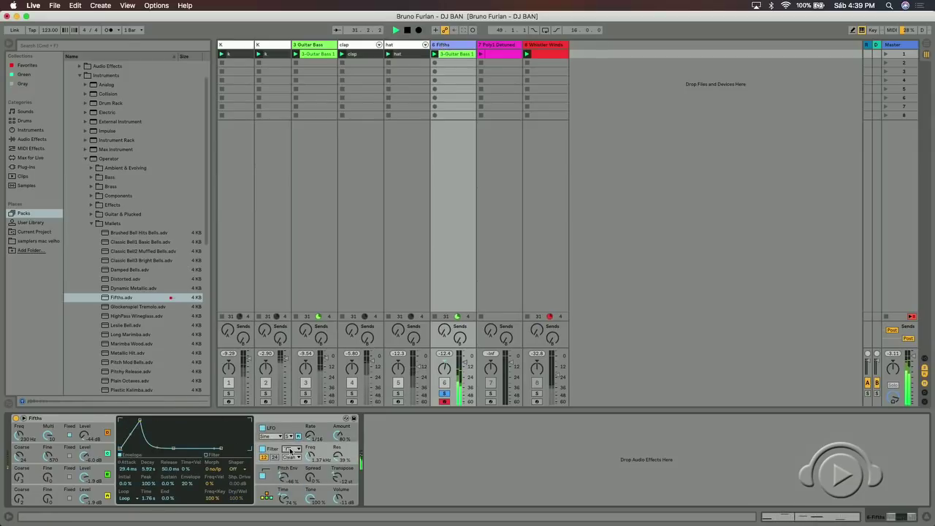
Set Pitch Env to 11 % and Spread to 72 %, and reshape the pitch envelope to -48 st initial, 0.00 ms attack and -19 st peak.
click(283, 482)
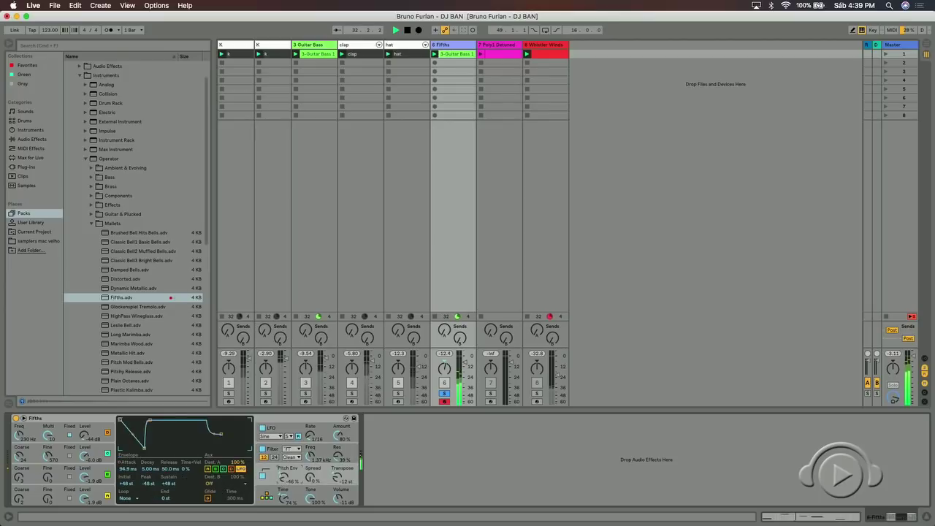
drag(299, 488, 313, 460)
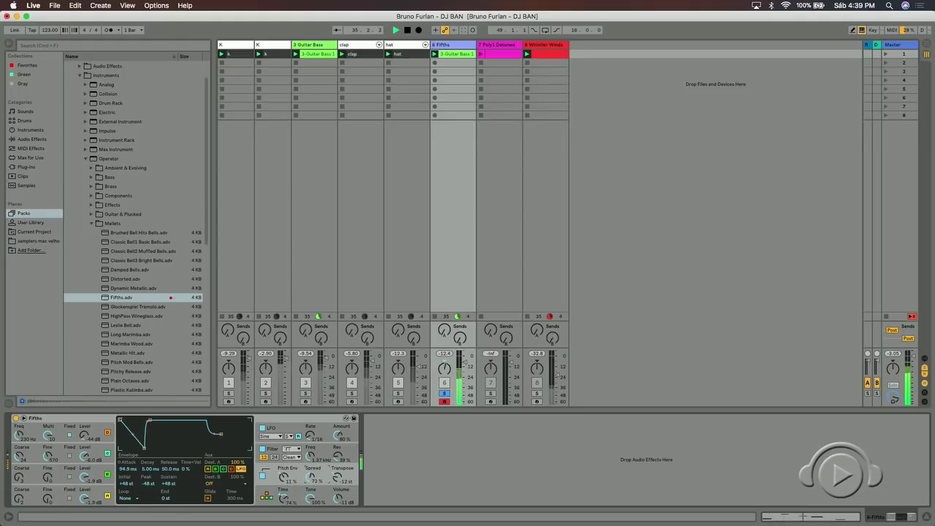
drag(120, 419, 155, 422)
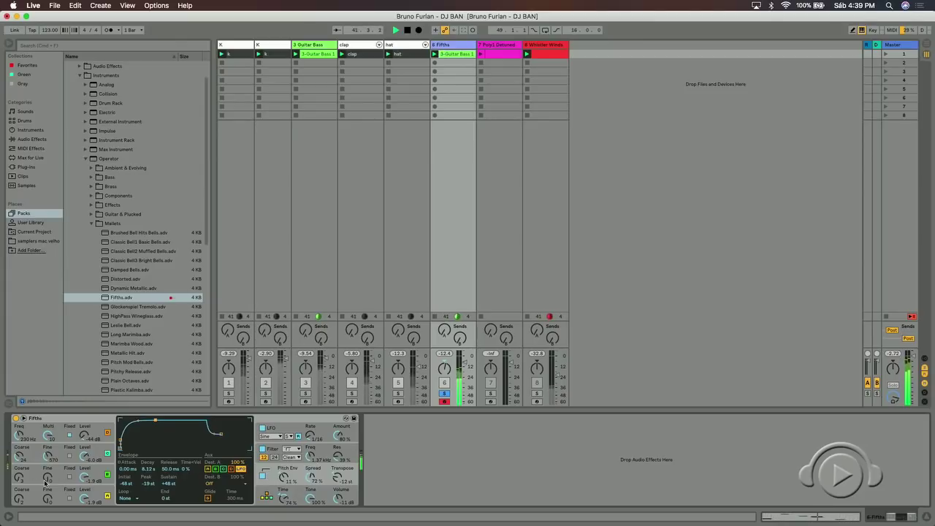
Try a Fine value of 253 on oscillator B of the Fifths instrument and turn it back down during playback.
drag(47, 478, 47, 471)
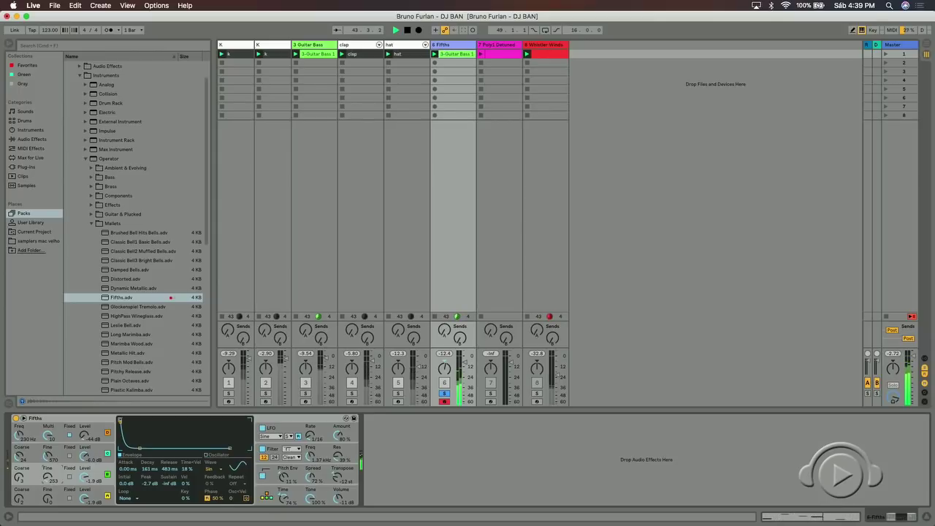
drag(48, 474, 50, 481)
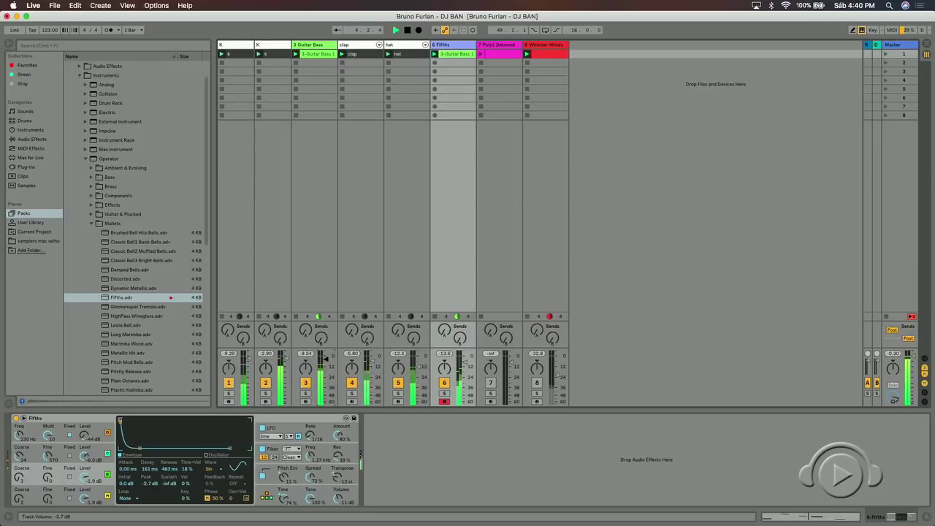
click(451, 55)
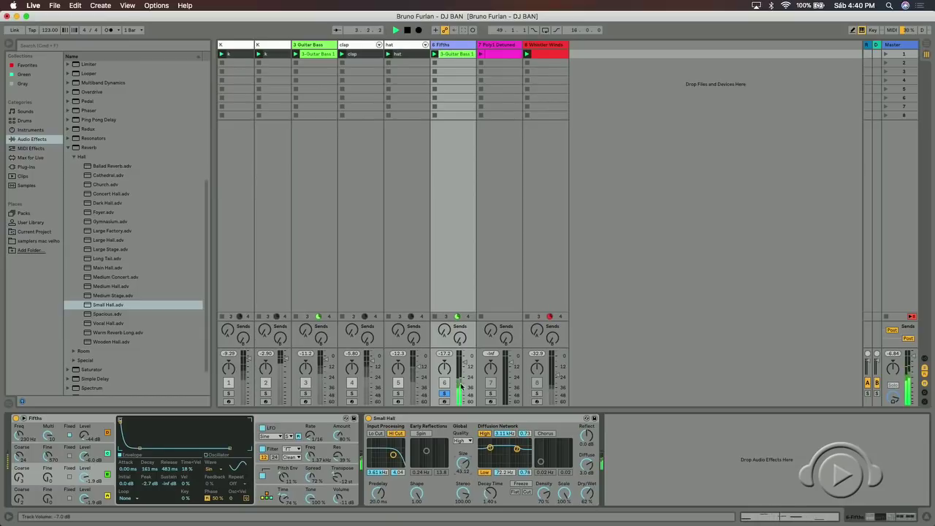
Raise the Fifths instrument's volume to -5.1 dB and unsolo the track.
click(339, 498)
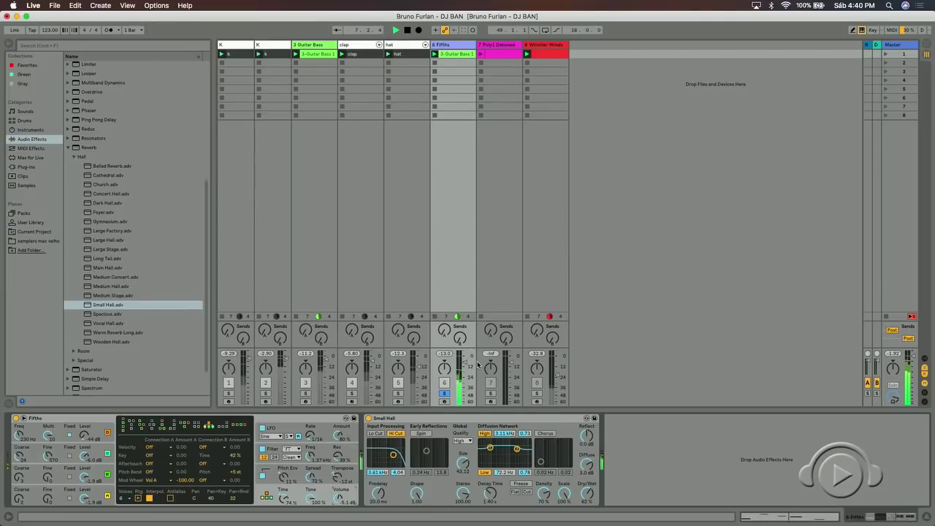
click(444, 396)
Compare the Fifths track in the mix with the Small Hall reverb off and on, and lower the track's volume slightly.
click(369, 419)
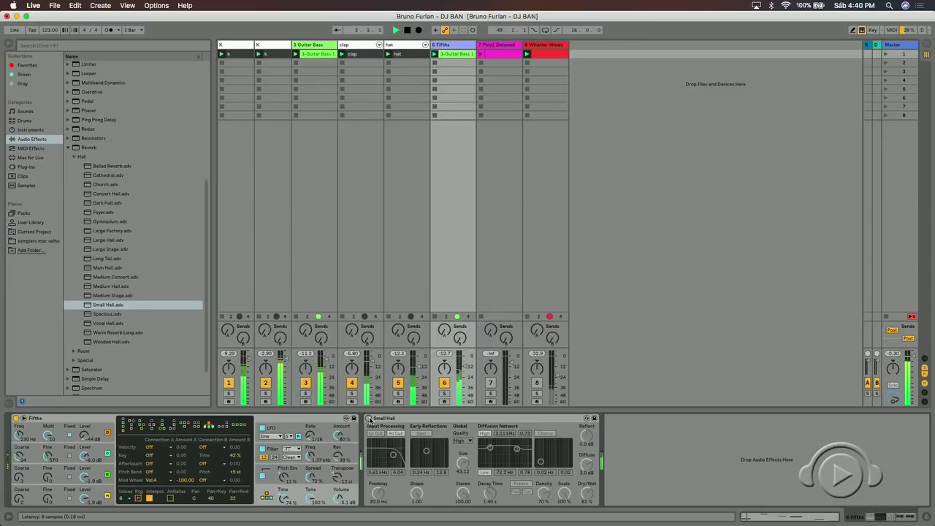
click(369, 419)
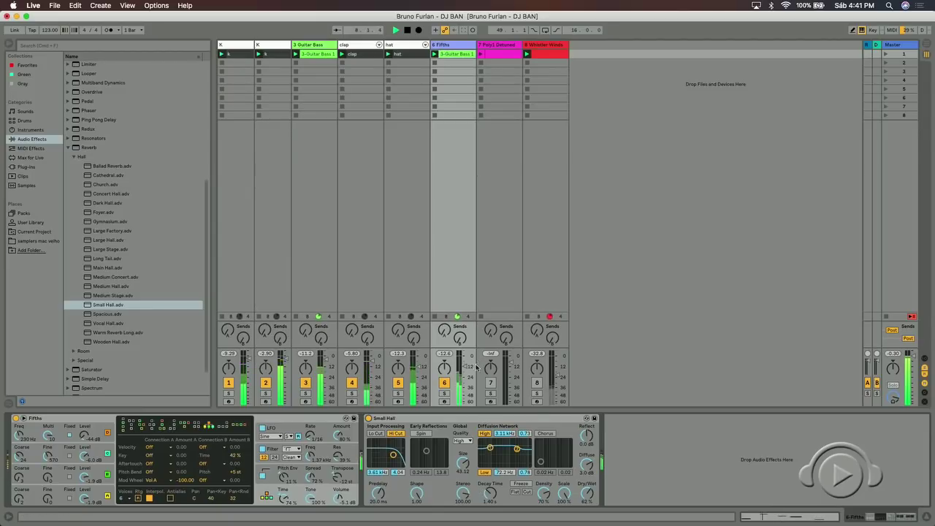
drag(461, 366, 465, 369)
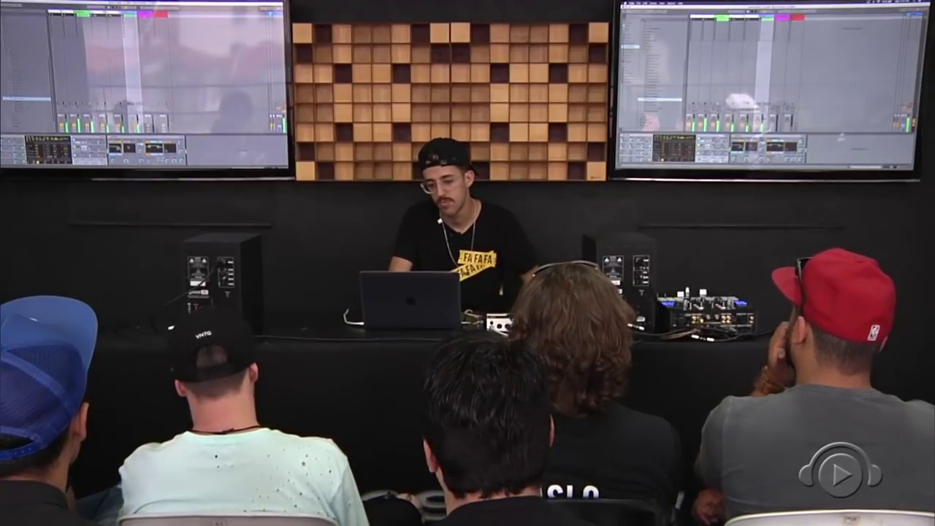
Select the Poly1 Detuned track and check its clip and its instrument device.
click(782, 18)
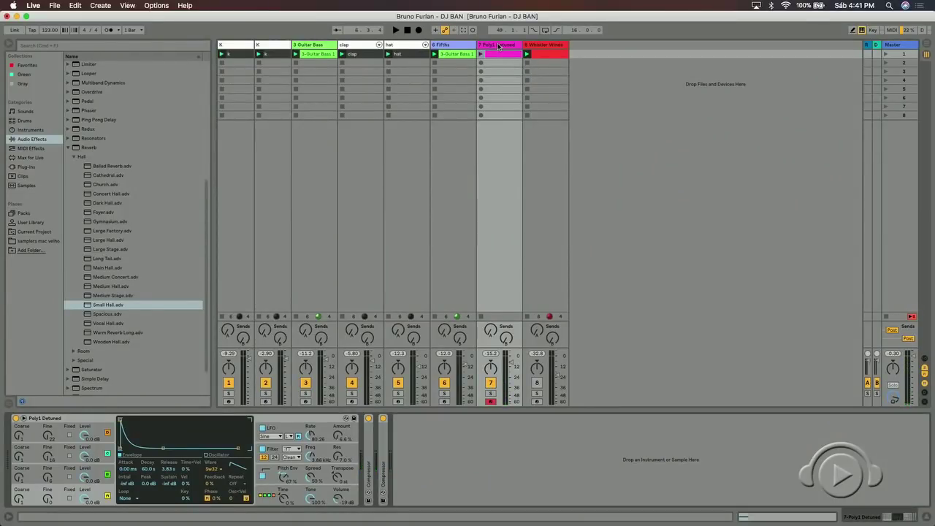
click(499, 46)
click(498, 54)
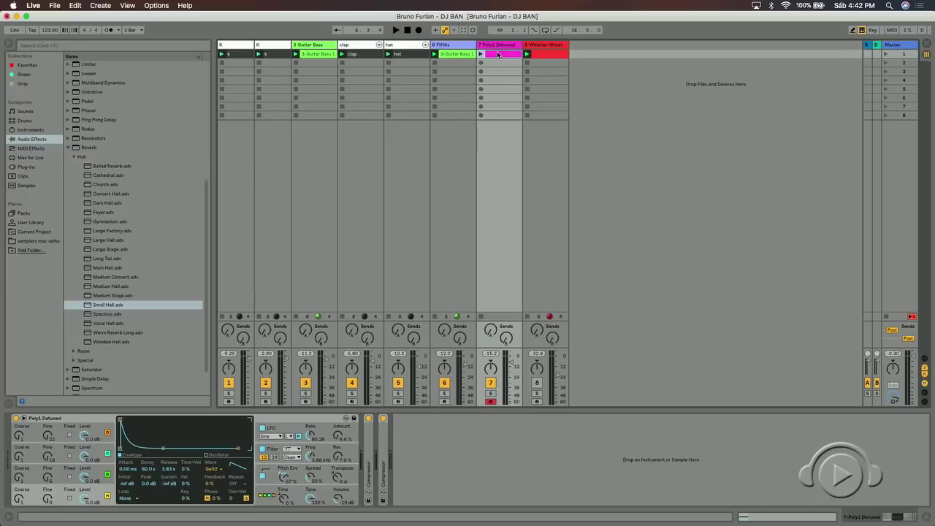
click(495, 46)
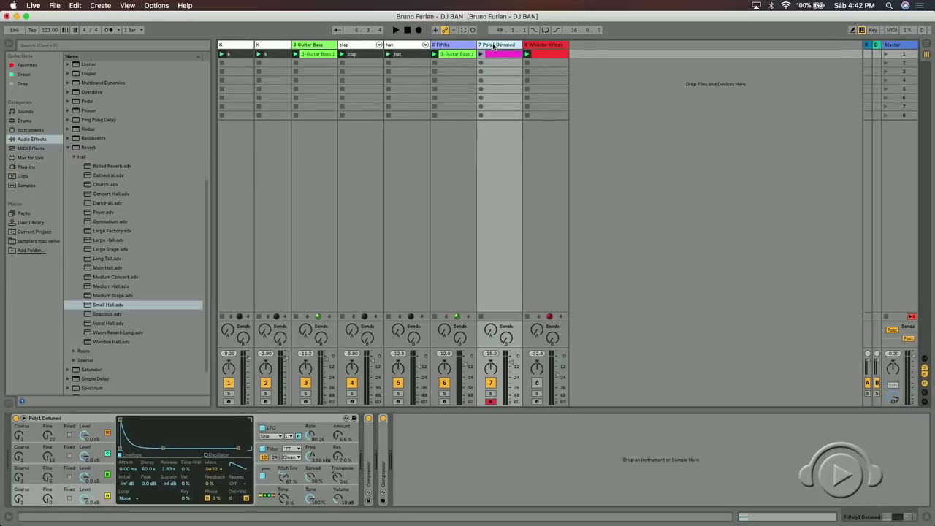
click(46, 419)
right_click(46, 420)
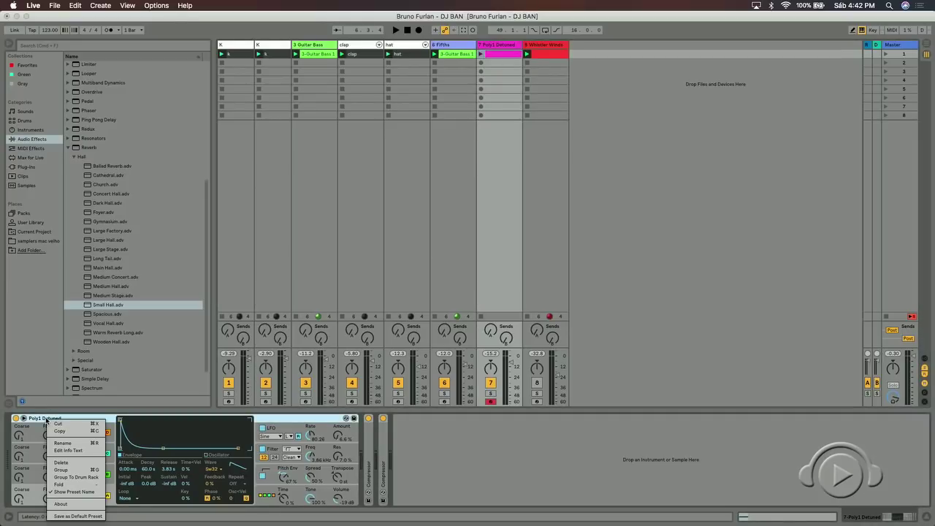
click(84, 257)
Find the Poly1 Detuned.adv preset in the Gray collection and show it in its Places location.
click(25, 83)
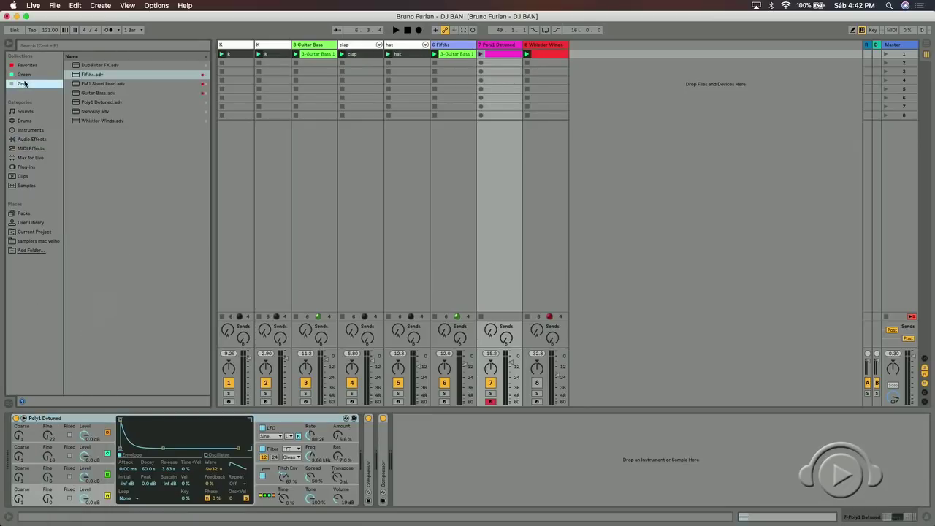
click(100, 120)
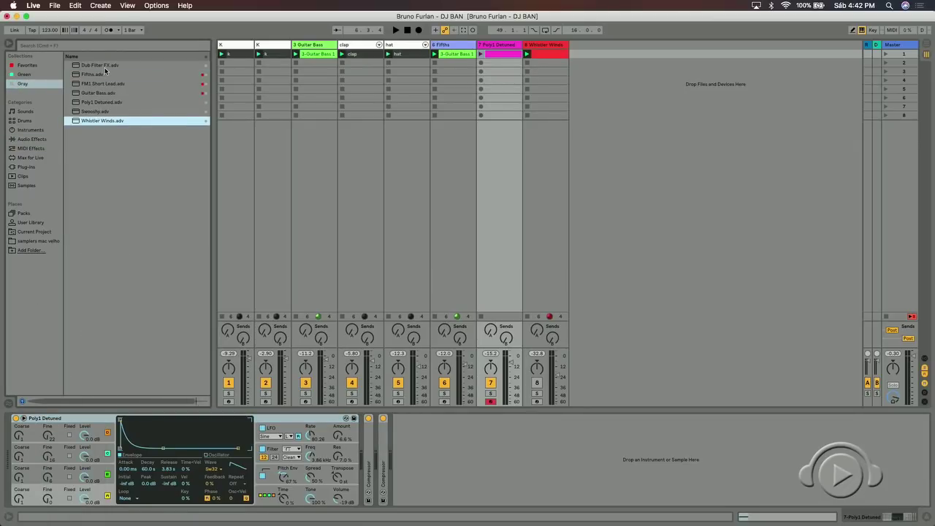
click(101, 103)
right_click(100, 106)
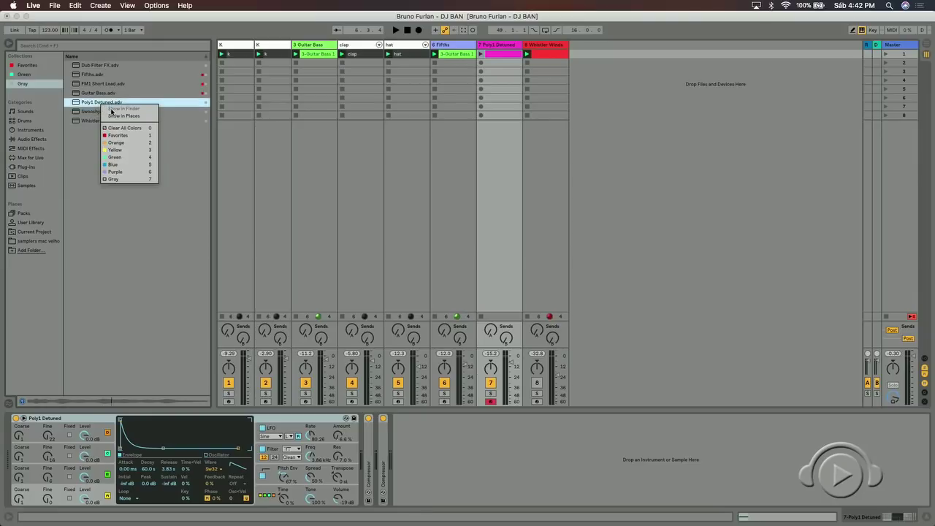
click(115, 112)
Collapse the Mallets folder and select Poly1 Detuned.adv in Operator's Synth Misc folder.
scroll(130, 304, up, 10)
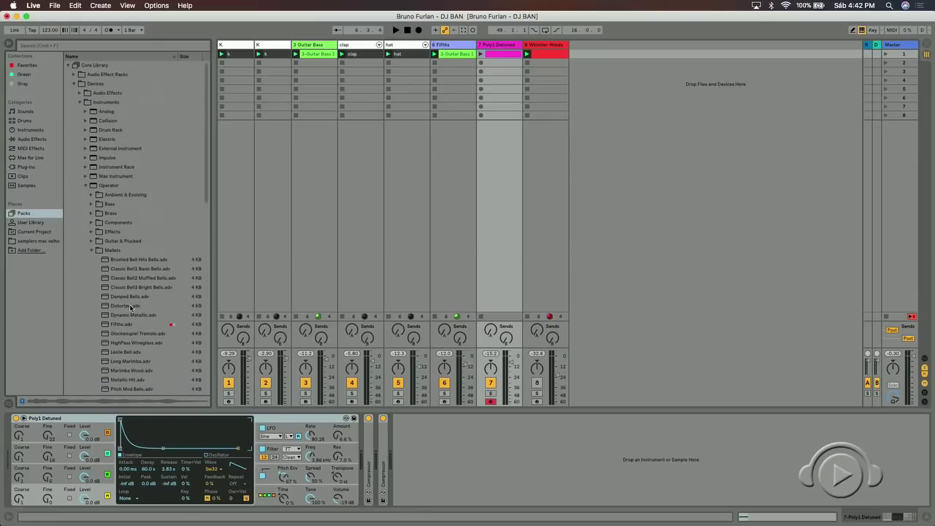
click(91, 251)
scroll(90, 254, down, 5)
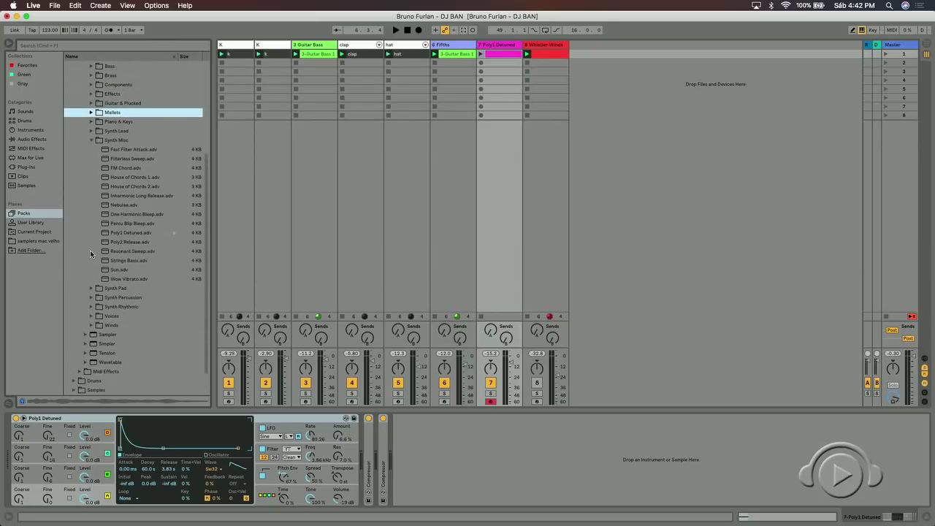
click(134, 233)
scroll(134, 235, up, 1)
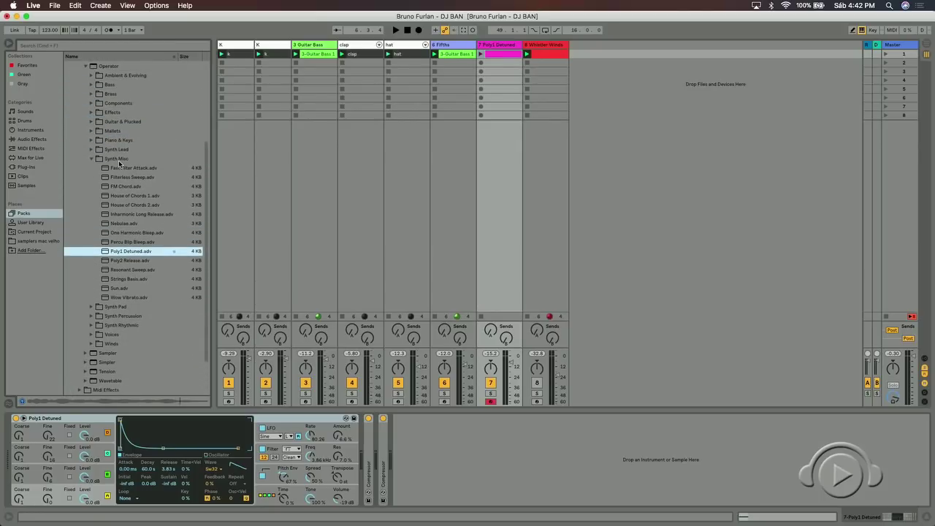
Reload the Poly1 Detuned.adv preset from the browser onto the instrument of the Poly1 Detuned track.
drag(89, 376, 73, 423)
click(58, 418)
click(128, 254)
drag(91, 410, 87, 421)
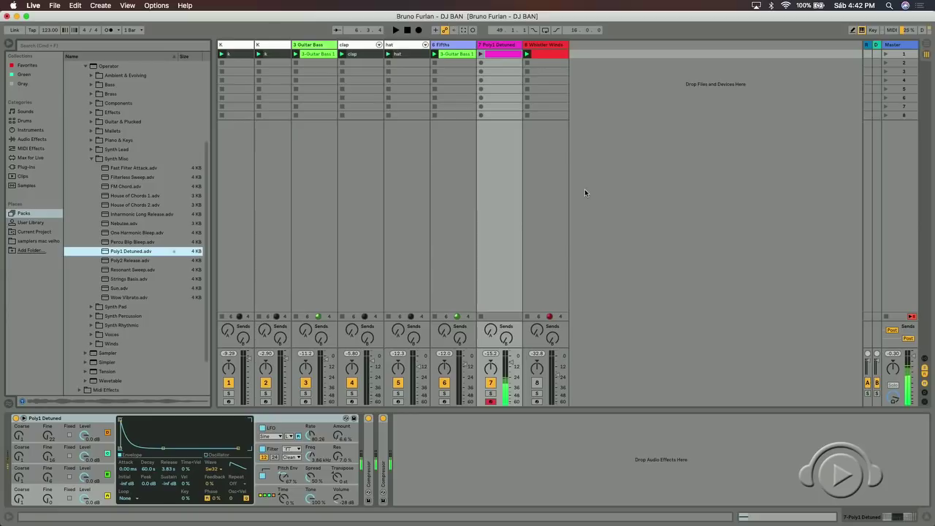
Transpose the note in the Poly1 Detuned track's clip up to E3.
click(503, 56)
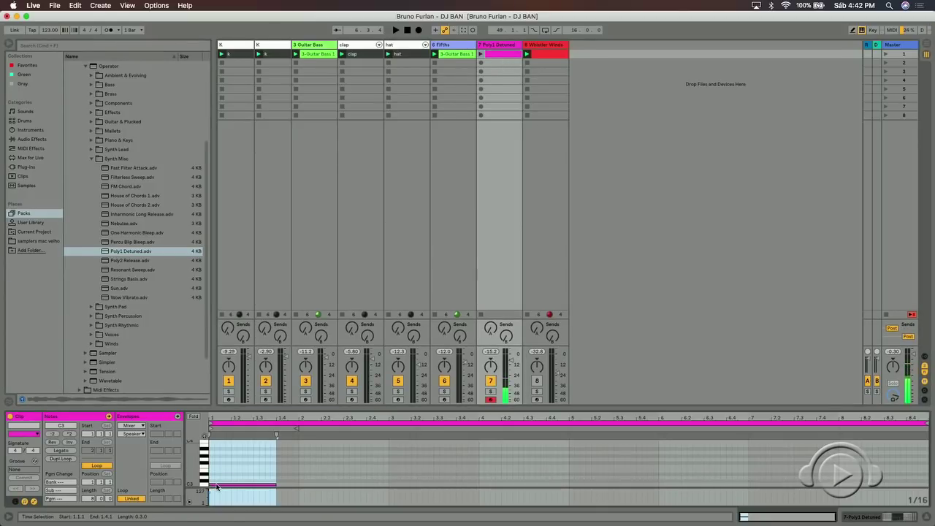
click(216, 485)
key(Up)
key(Up)
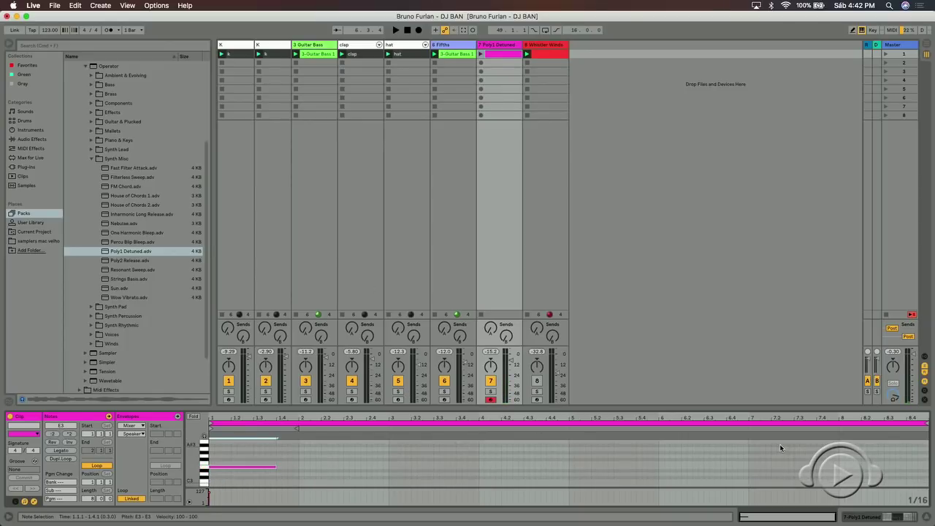
Raise the Poly1 Detuned track's volume and set its instrument volume to -24 dB during playback.
click(508, 47)
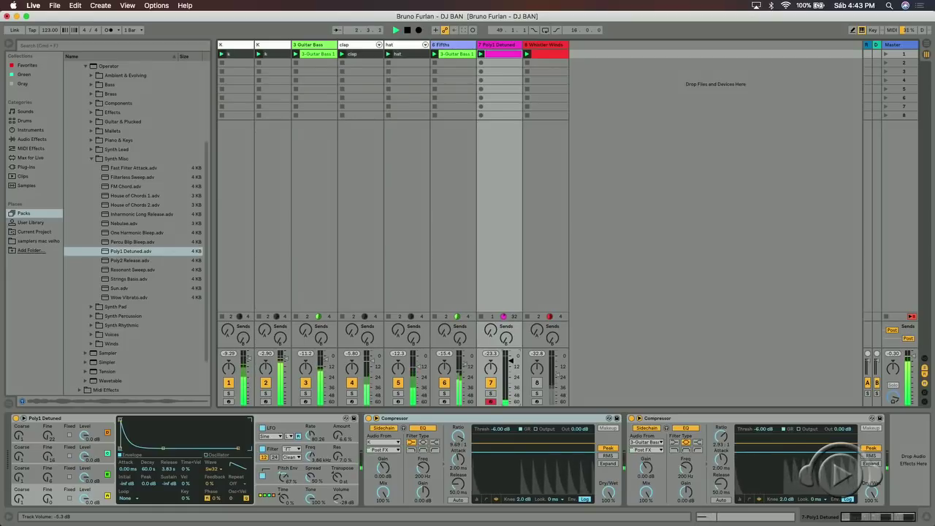
drag(510, 364, 511, 361)
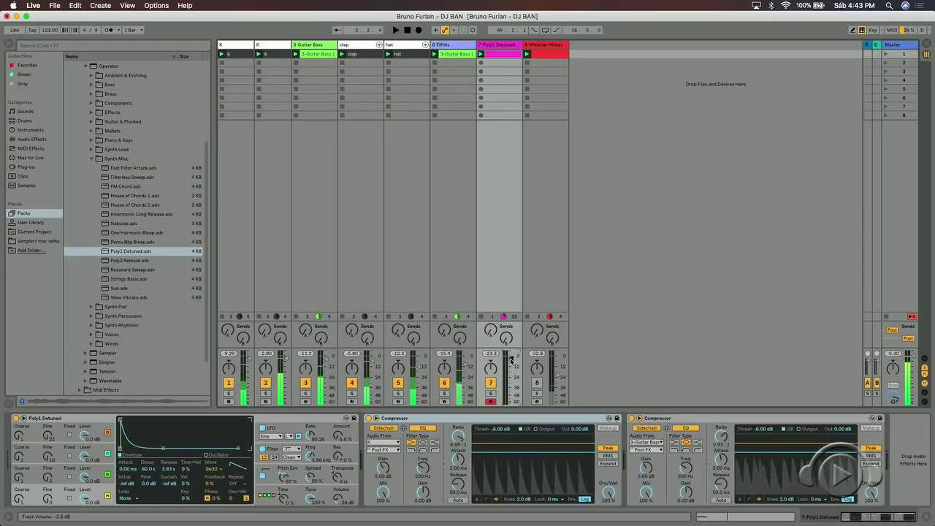
drag(338, 499, 338, 495)
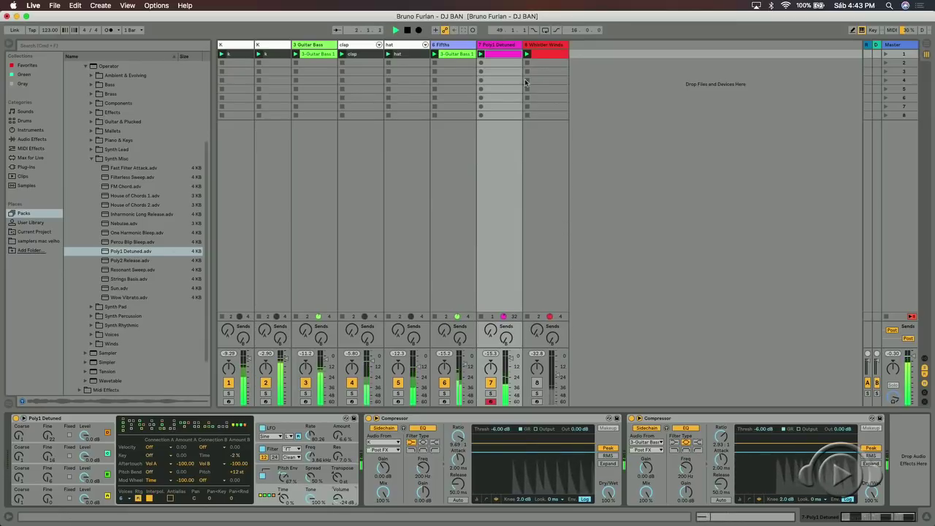
Check the note and envelope view of the Poly1 Detuned clip and the track's instrument and compressors.
click(499, 45)
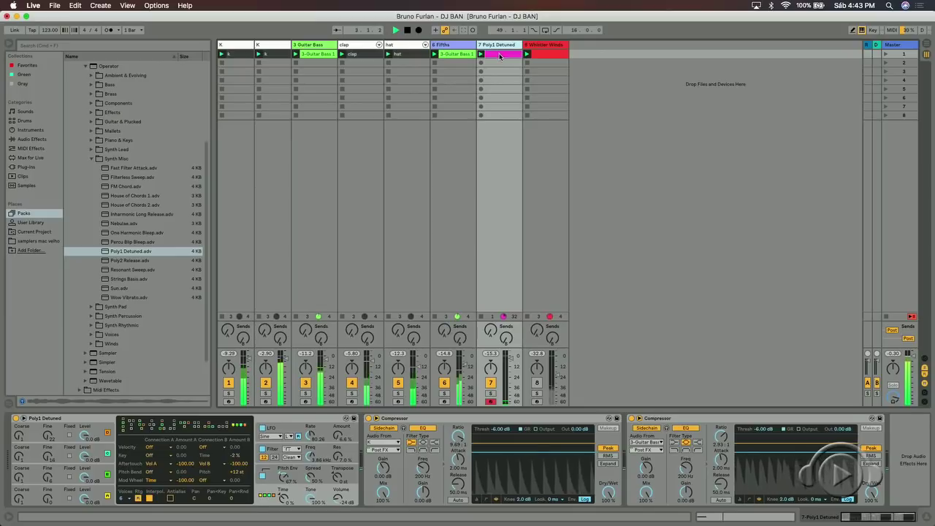
click(495, 51)
double_click(495, 48)
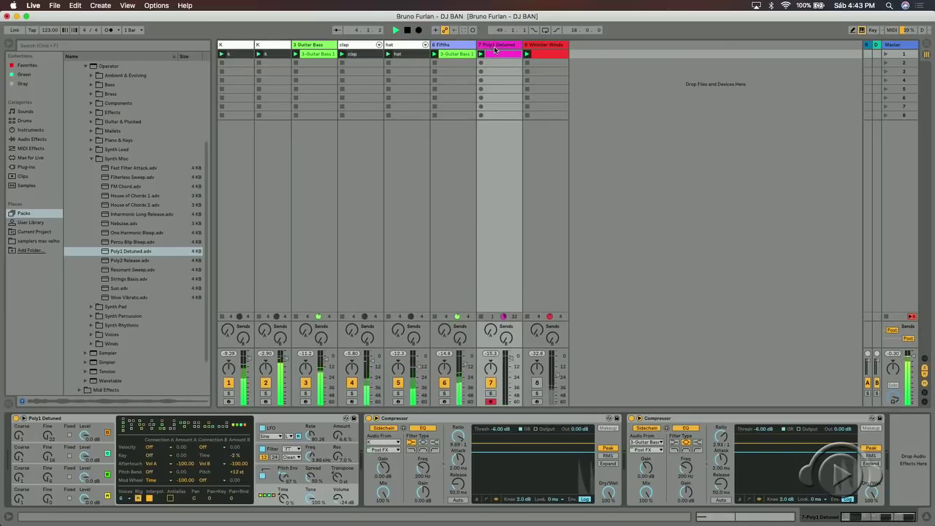
double_click(496, 54)
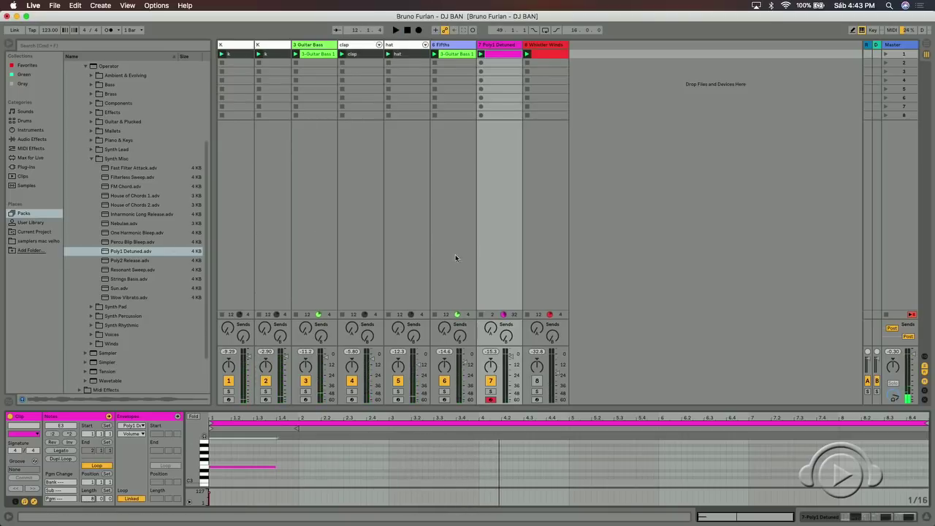
double_click(494, 47)
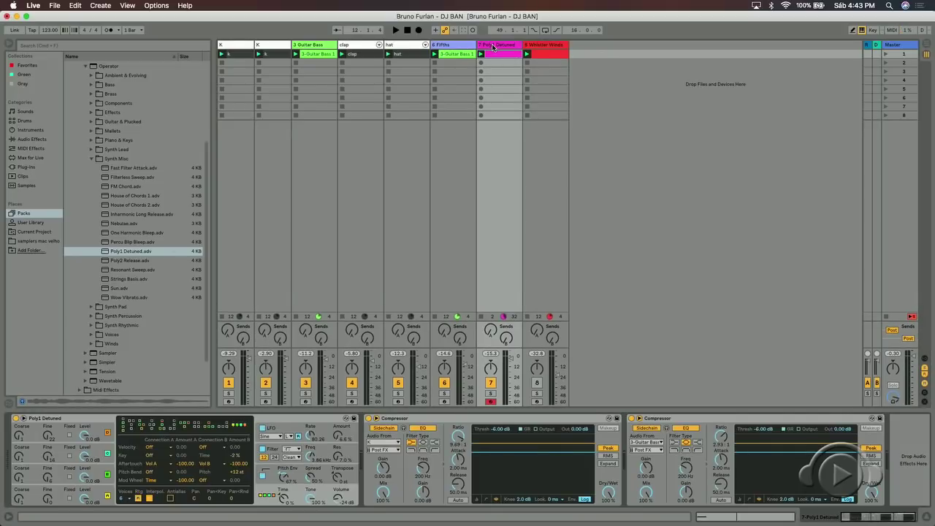
click(503, 54)
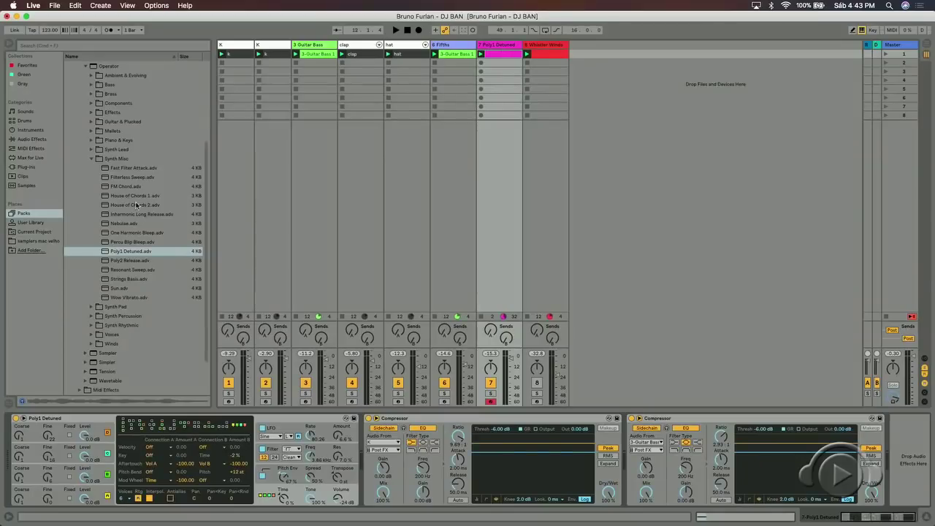
Collapse the Synth Misc folder and its parent folders in the Packs browser.
key(Left)
key(Left)
key(Left)
key(Left)
key(Left)
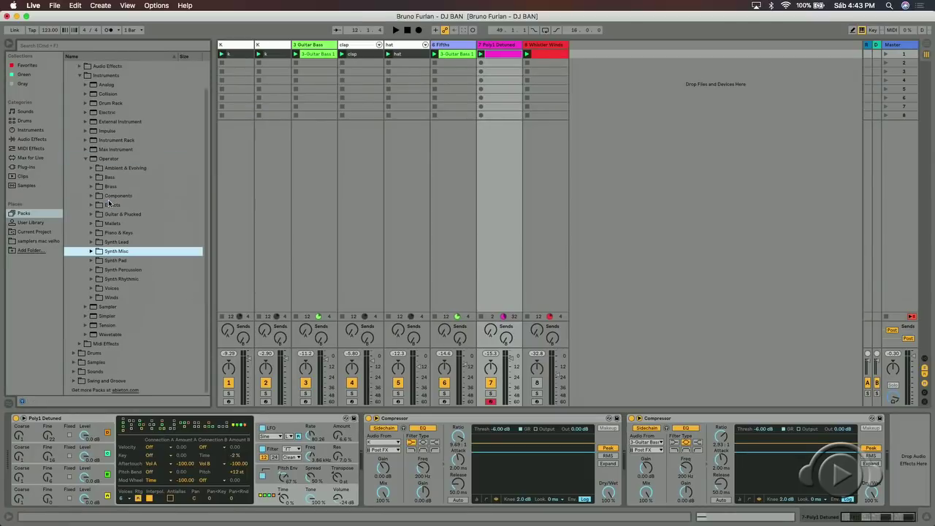
key(Left)
key(Left)
key(Left)
key(Left)
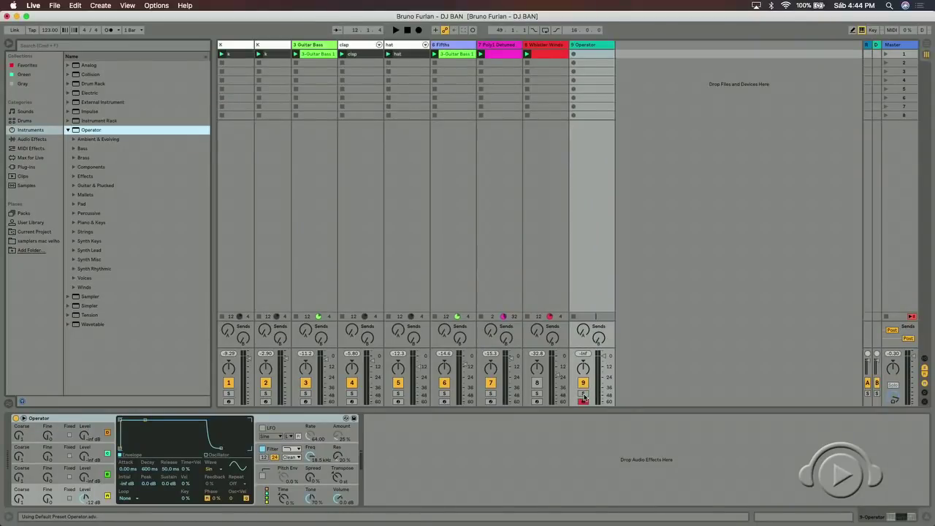
Solo the new Operator track and lower the peak of oscillator A's envelope to -21 dB.
click(583, 394)
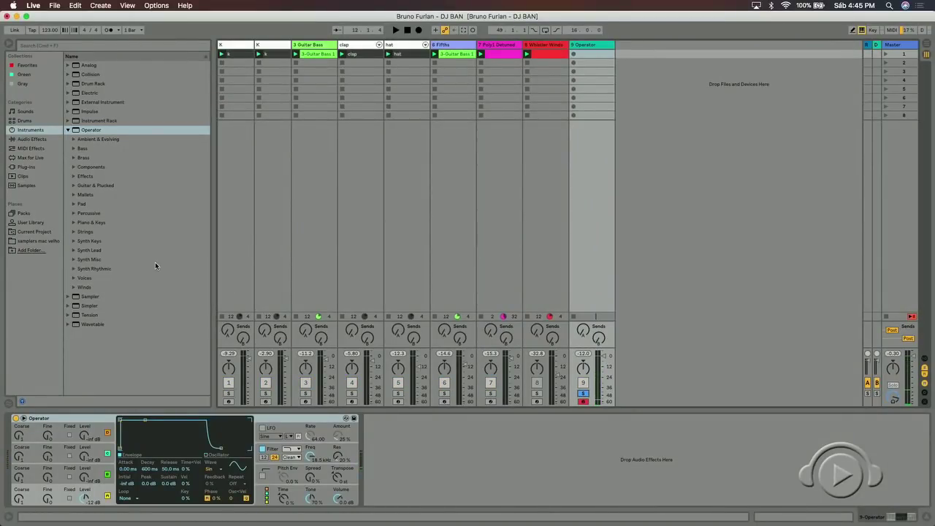
drag(119, 421, 120, 434)
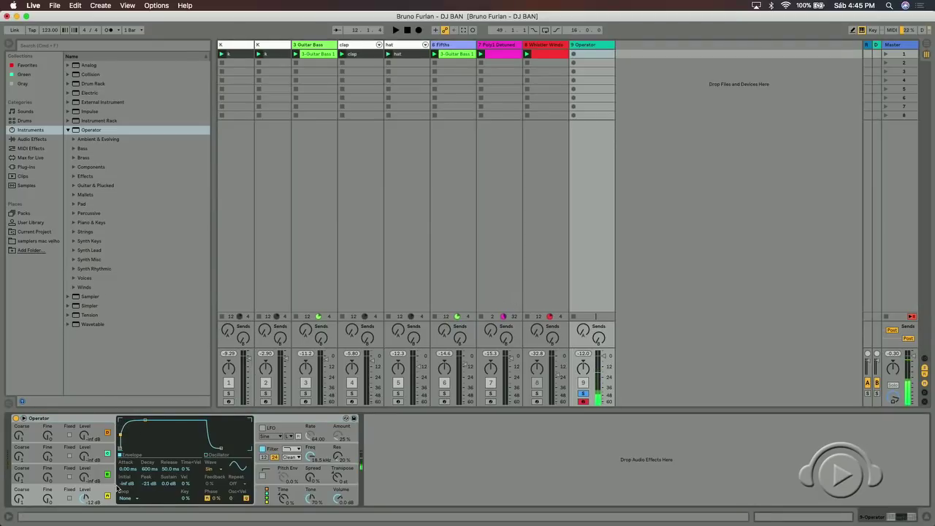
Turn on the new Operator's LFO and keep its Sine waveform.
click(262, 432)
click(272, 436)
click(272, 437)
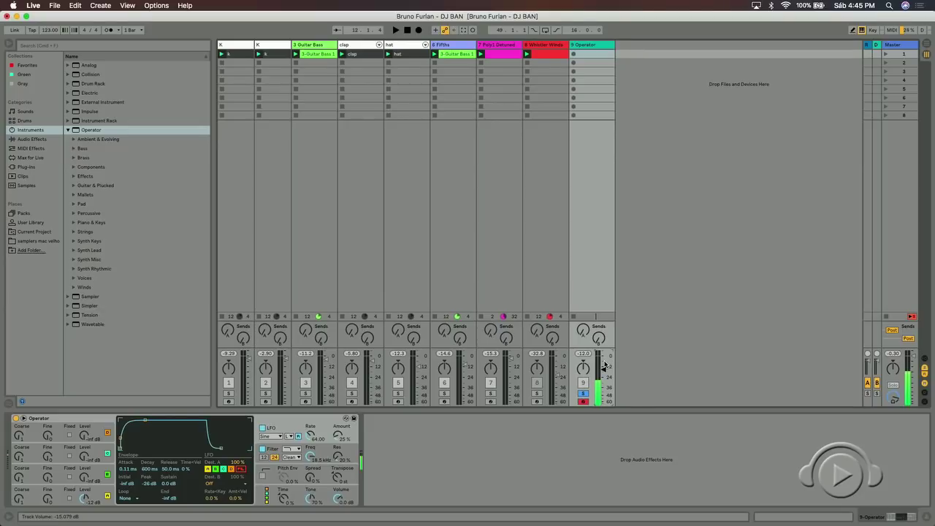
Set Fine to 483 on oscillator D and 320 on oscillator C of the new Operator, and raise Fine on oscillator A.
click(48, 436)
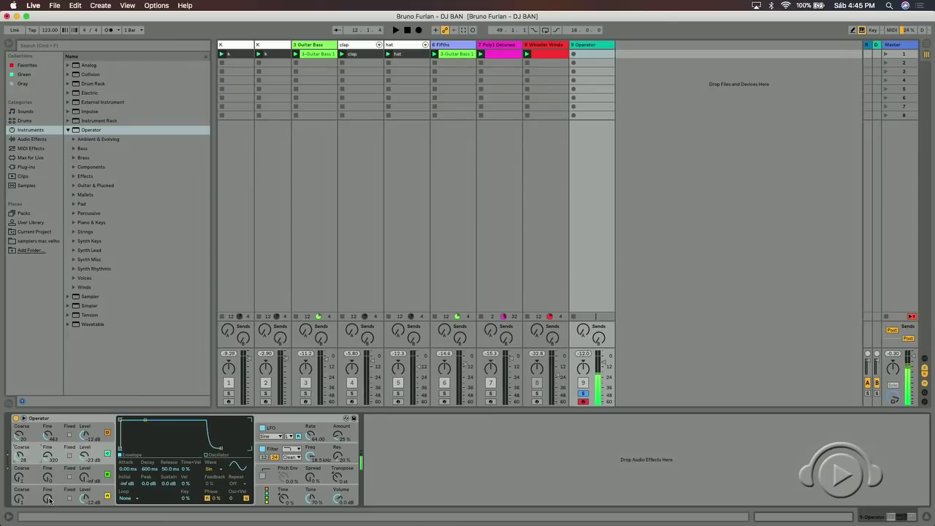
drag(49, 500, 48, 491)
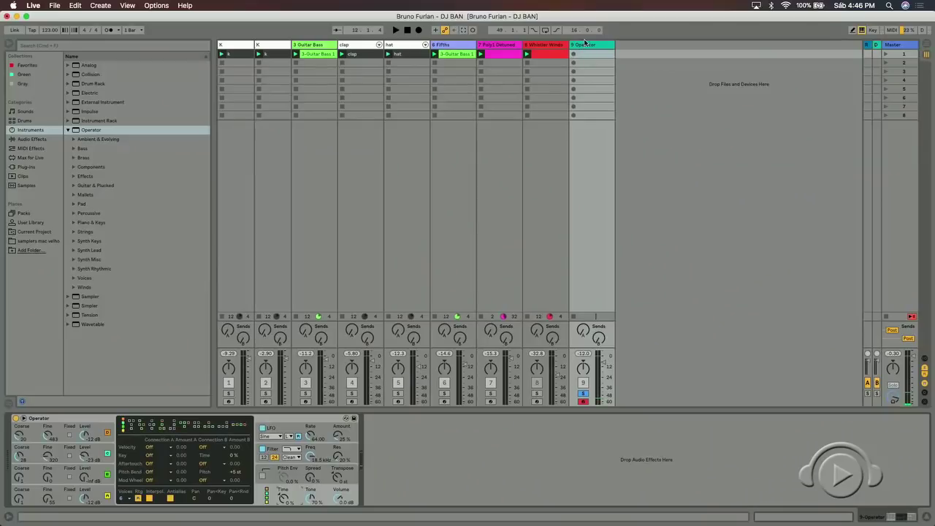
Select the 10 Audio track to show its Small Hall reverb device.
click(599, 53)
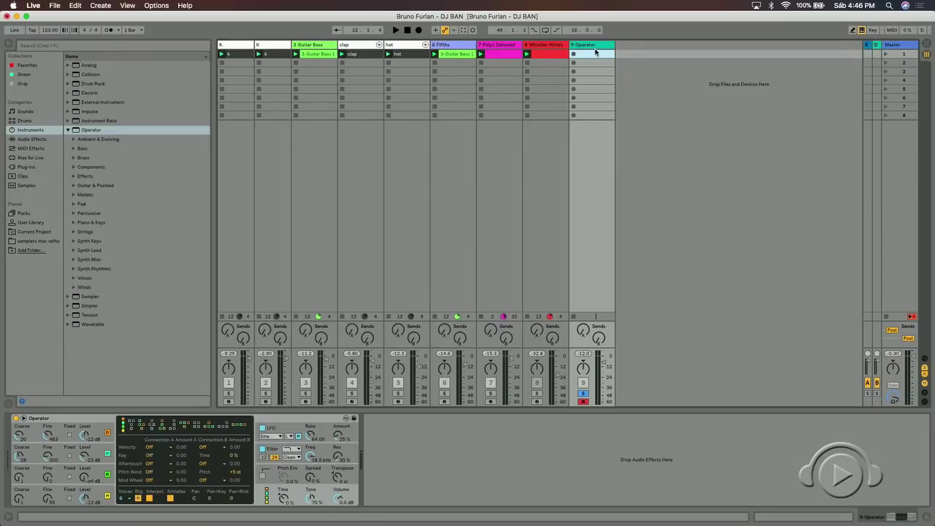
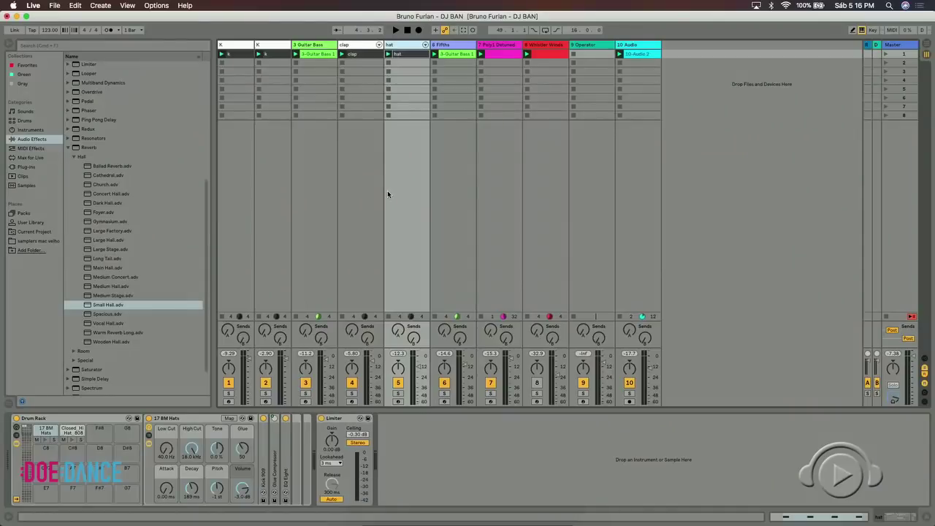
click(388, 192)
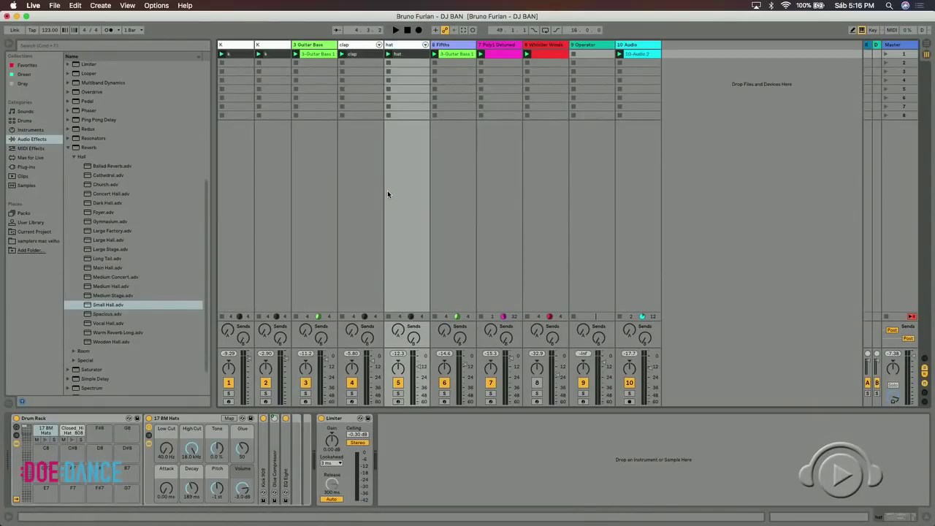
click(632, 49)
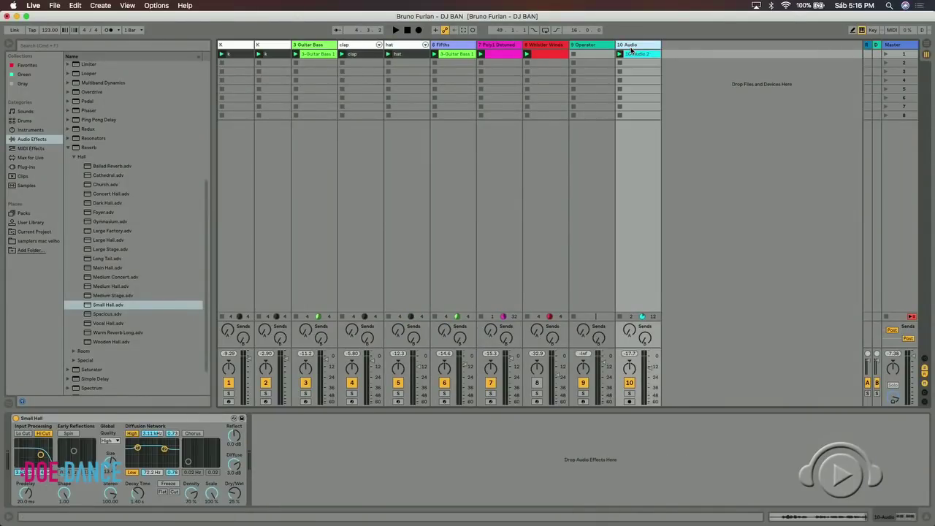
click(55, 6)
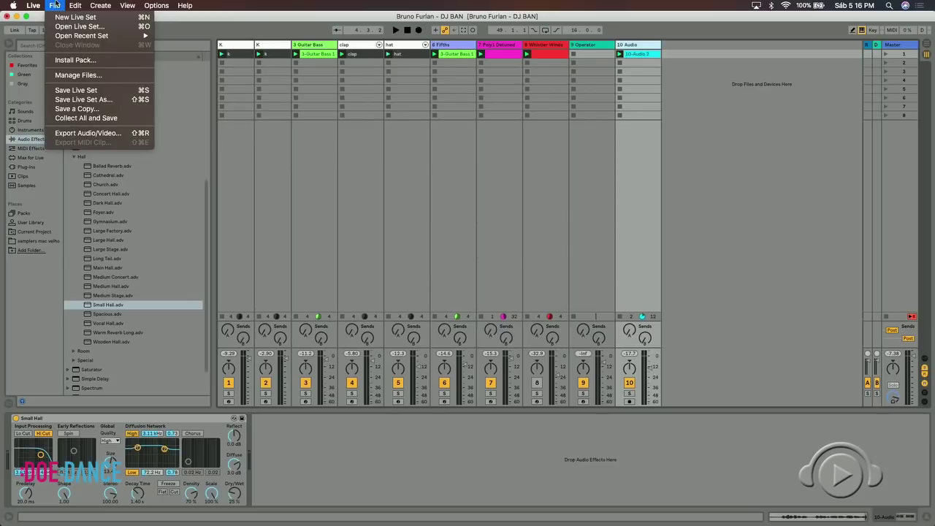
click(59, 3)
Switch to Finder, check the 32 - KK, 33 - JJ and 34 - vem vem vem folders, and go to the RAUL AGORA VAI Project folder.
mouse_move(242, 524)
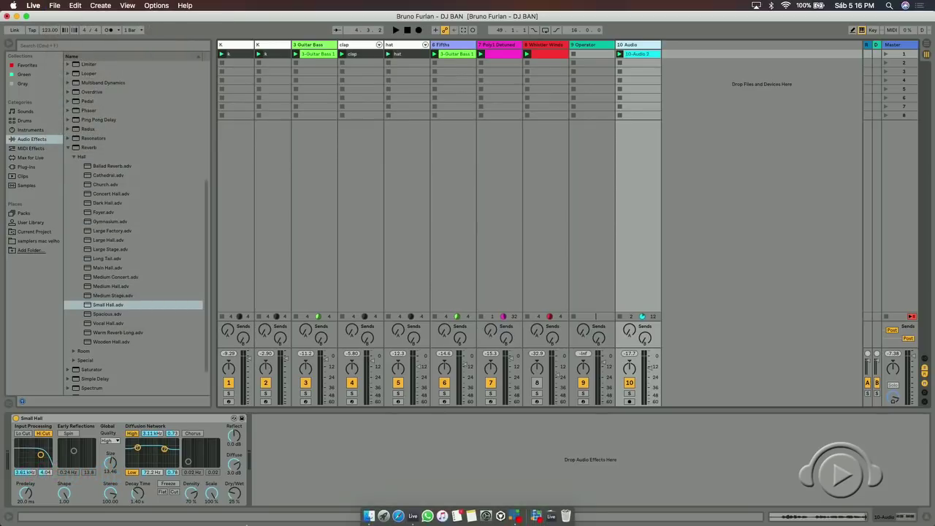
click(369, 516)
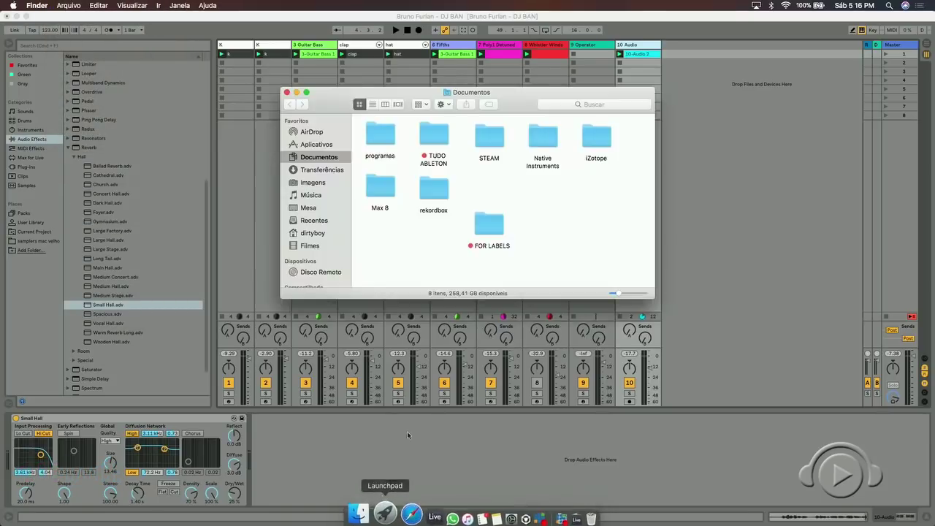
click(436, 144)
double_click(436, 144)
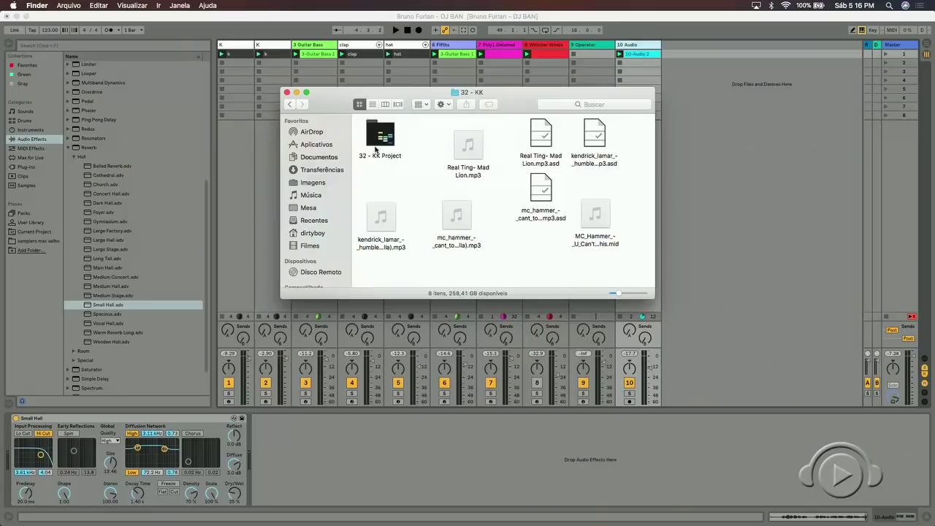
click(374, 145)
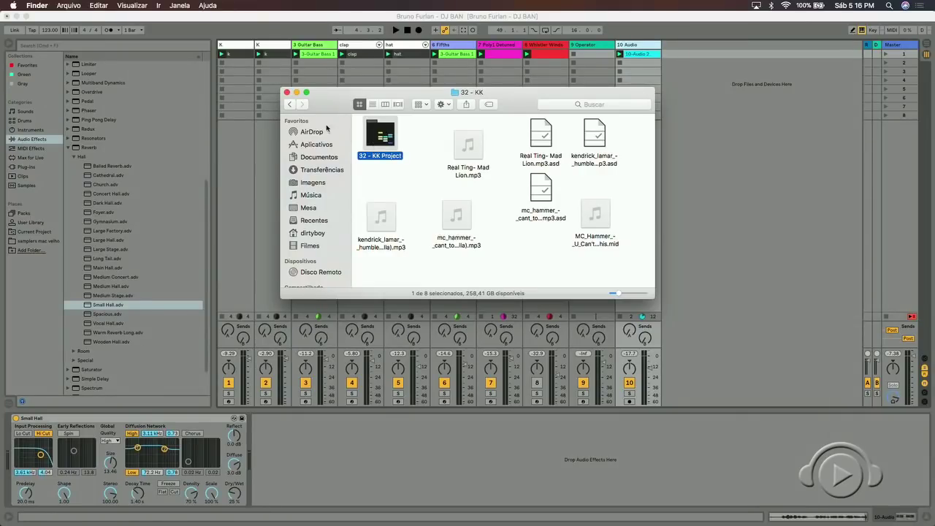
click(290, 104)
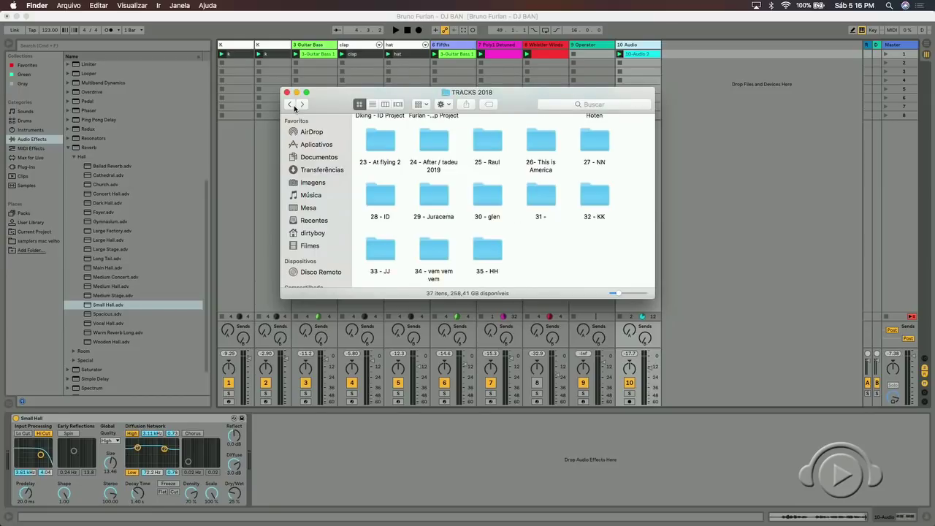
double_click(387, 252)
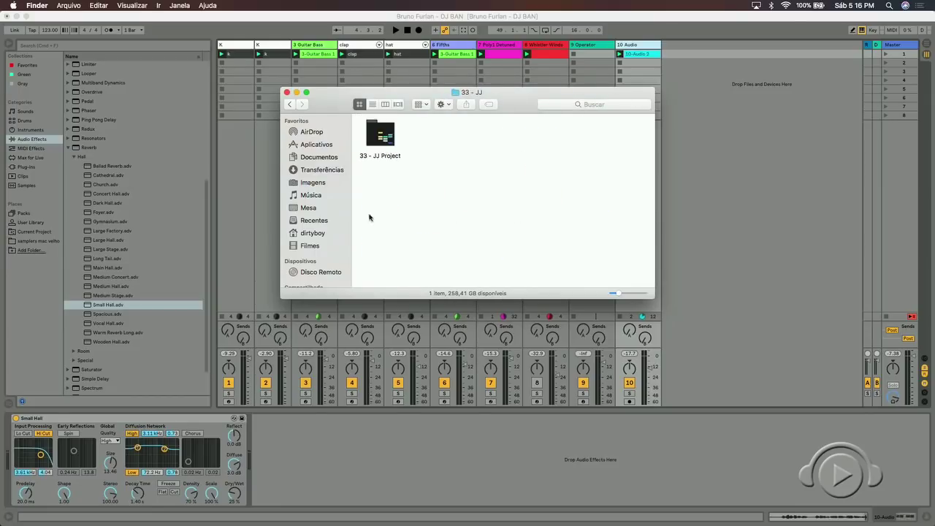
click(291, 104)
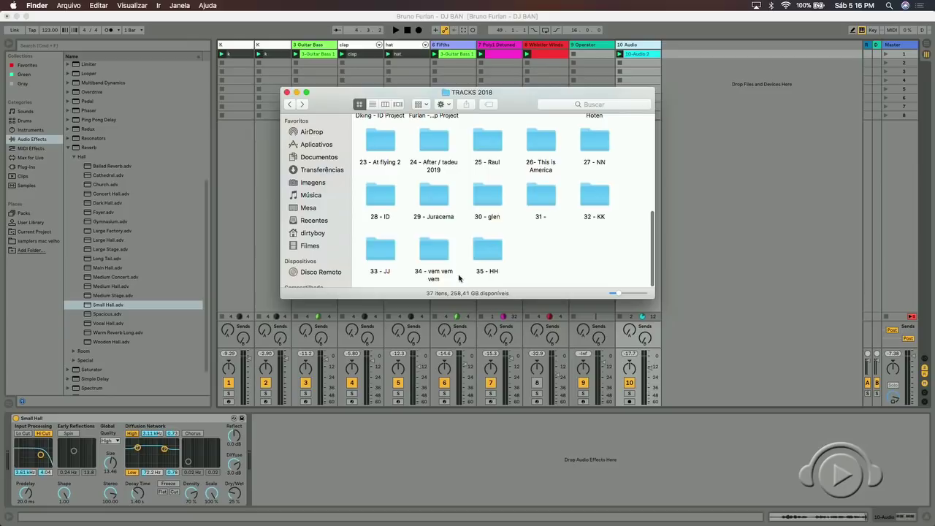
double_click(434, 247)
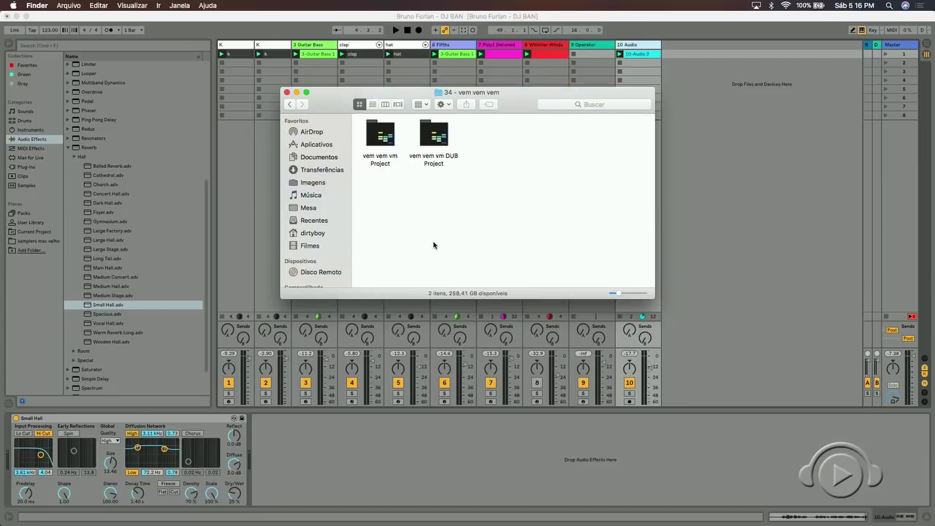
click(289, 104)
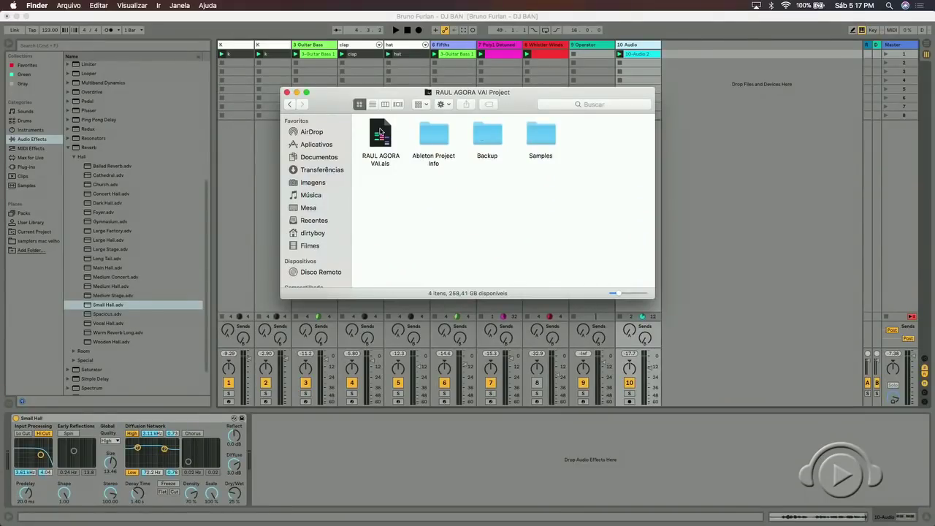
Save the current Live Set under its existing name in the DJ BAN folder on the Desktop.
double_click(379, 132)
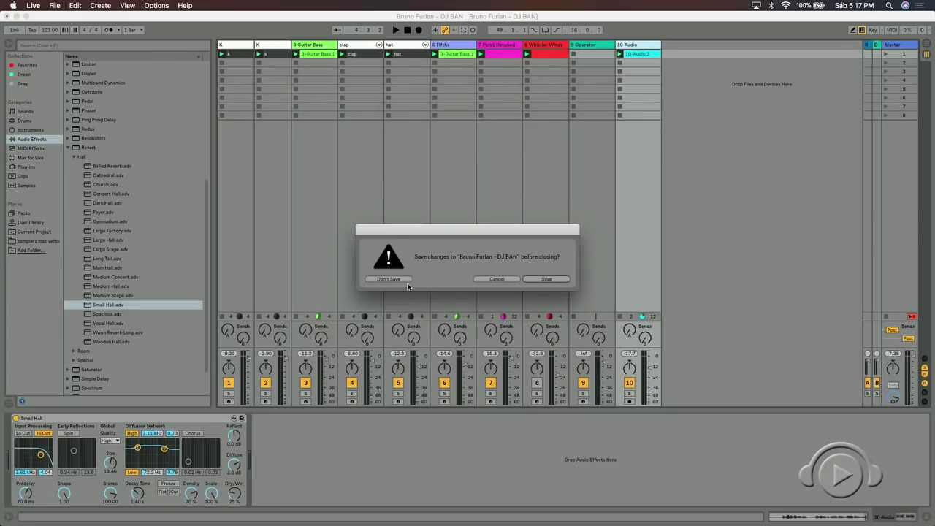
click(490, 280)
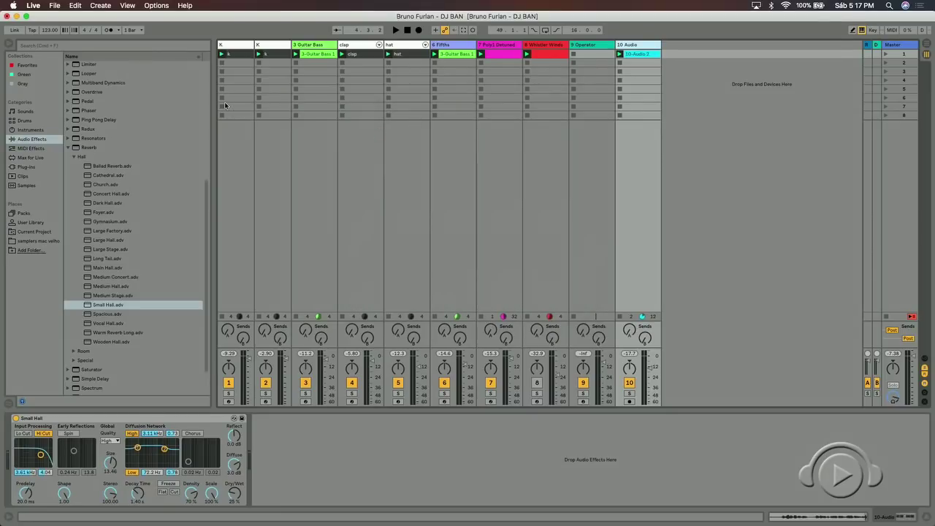
click(55, 5)
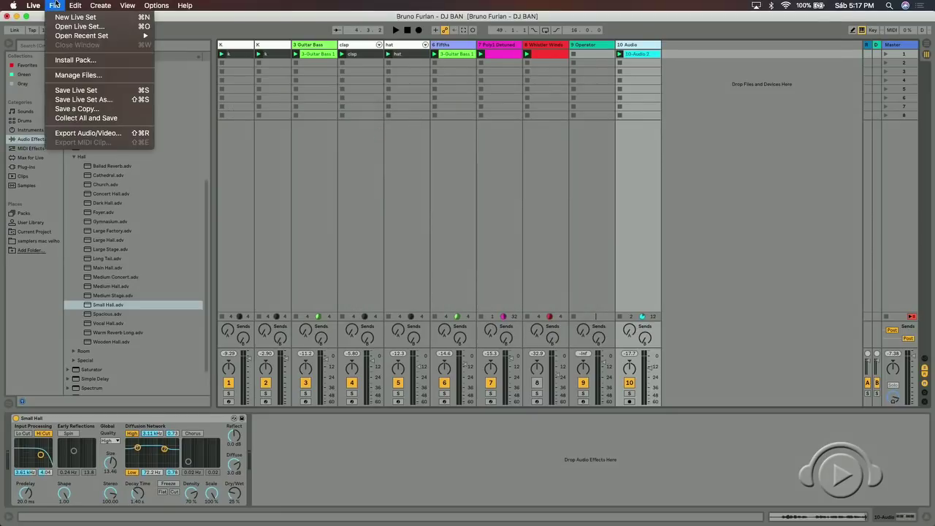
click(87, 103)
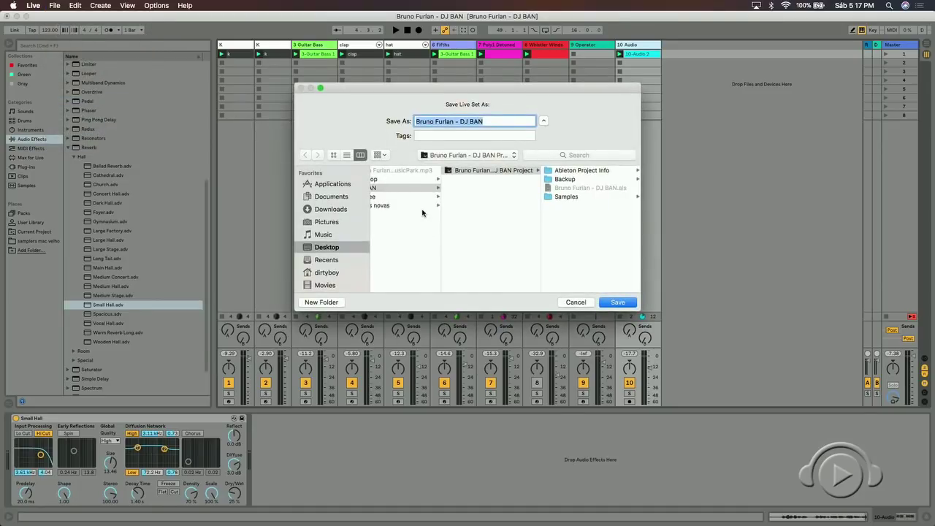
click(394, 188)
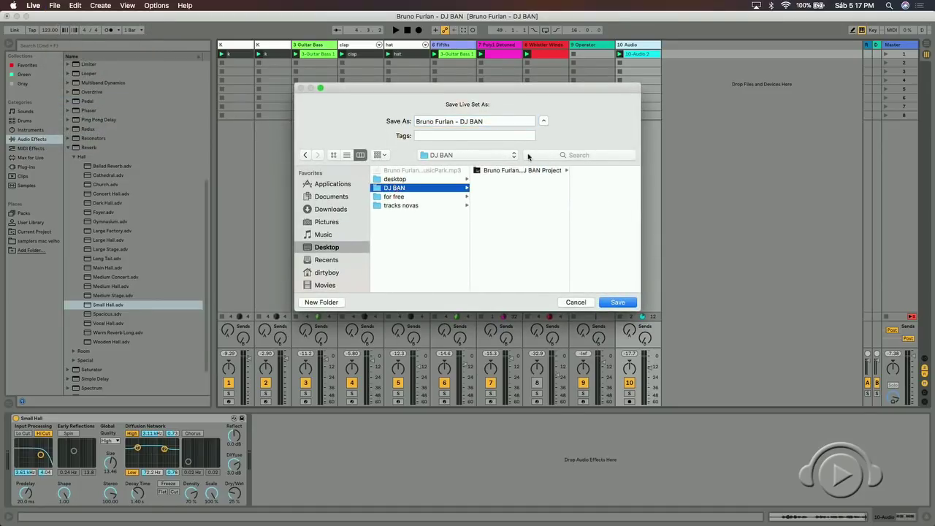
click(610, 303)
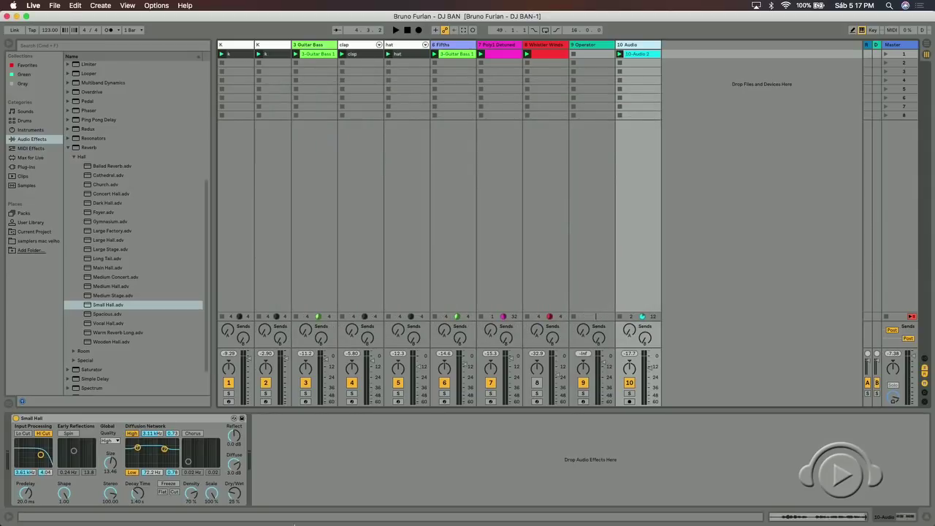
Switch to Finder and open the Live Set RAUL AGORA VAI.als.
click(369, 511)
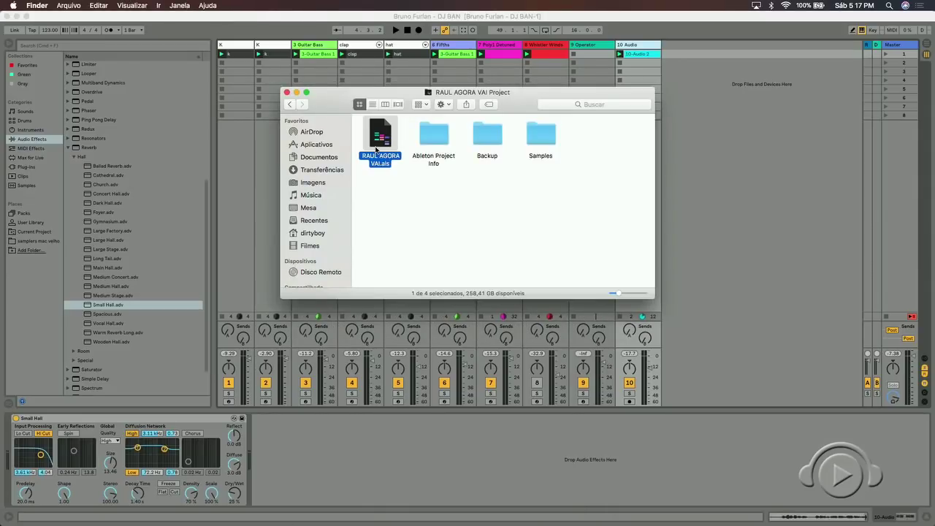
double_click(376, 149)
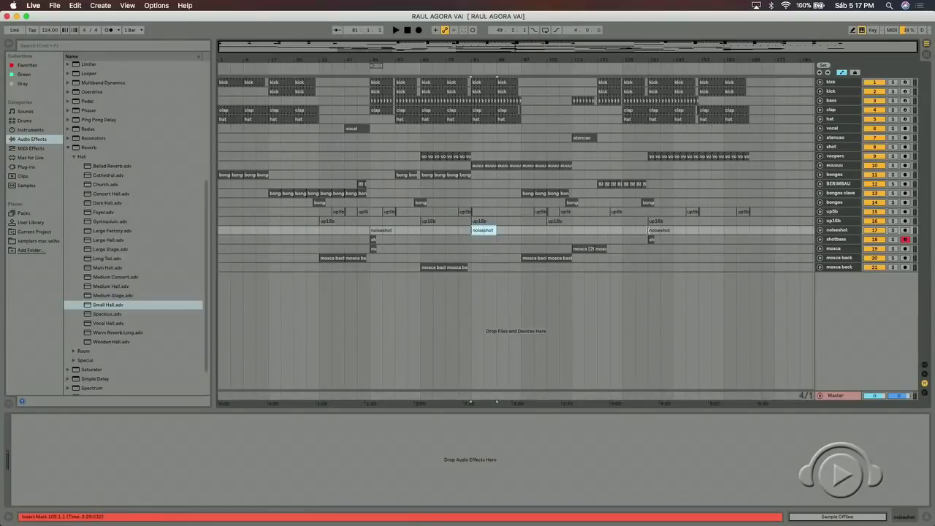
Unfold the noiseshot track and open the list of missing media files.
click(819, 231)
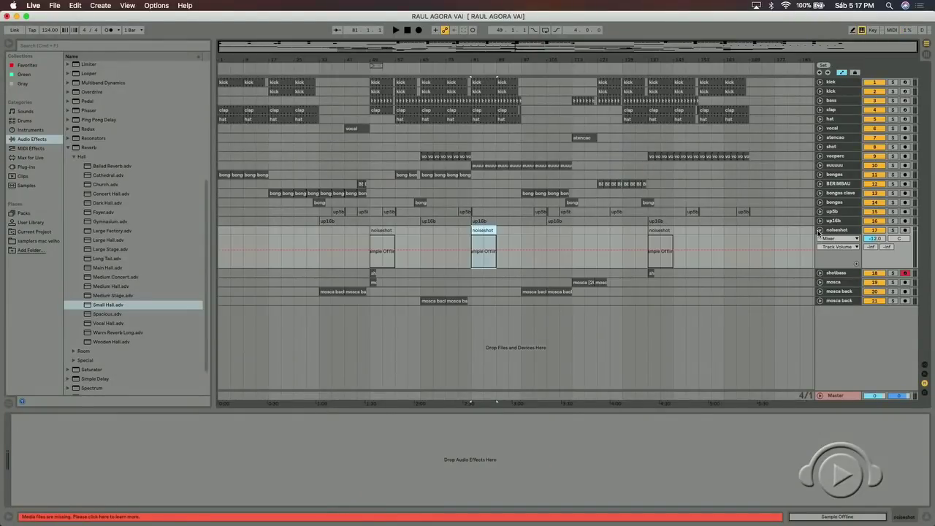
right_click(486, 229)
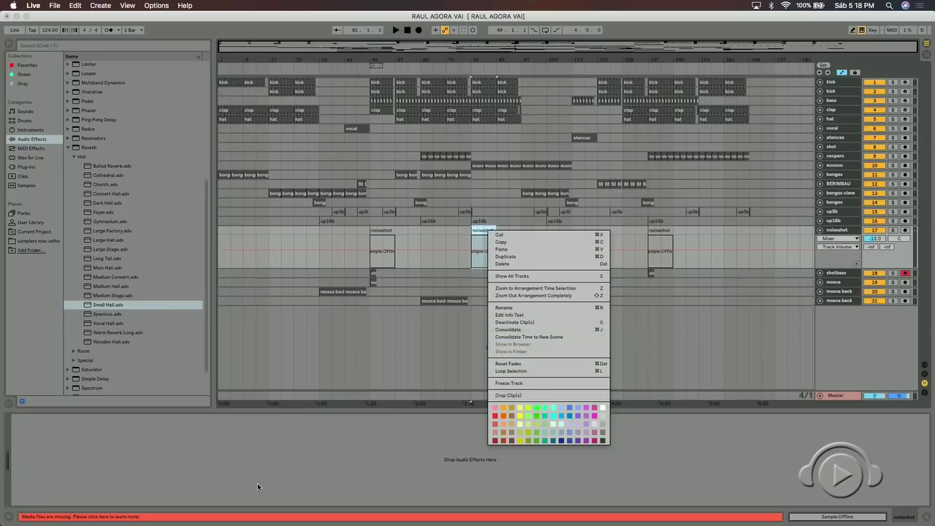
click(152, 521)
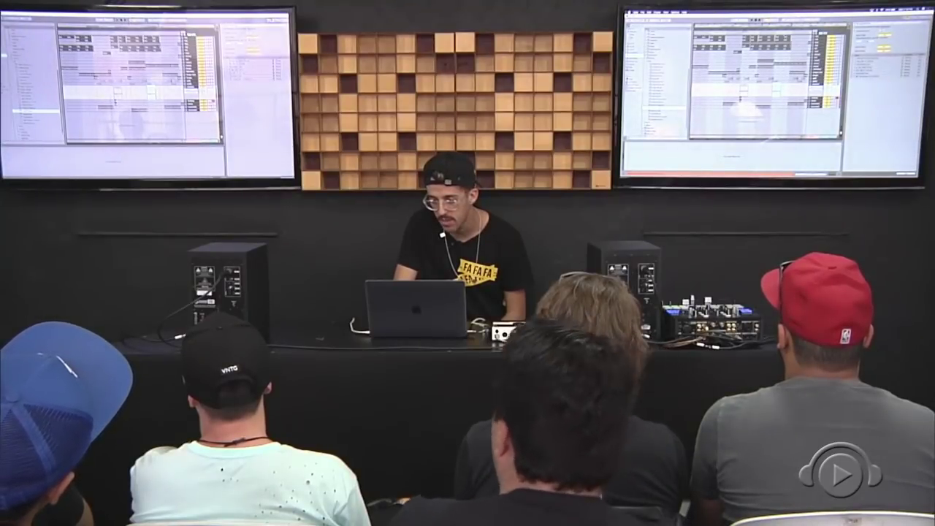
click(865, 41)
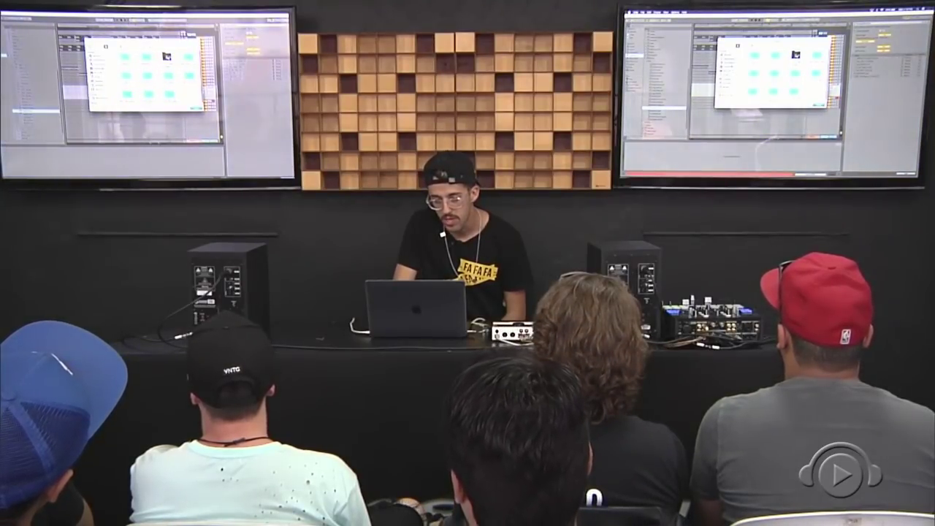
click(729, 63)
double_click(757, 56)
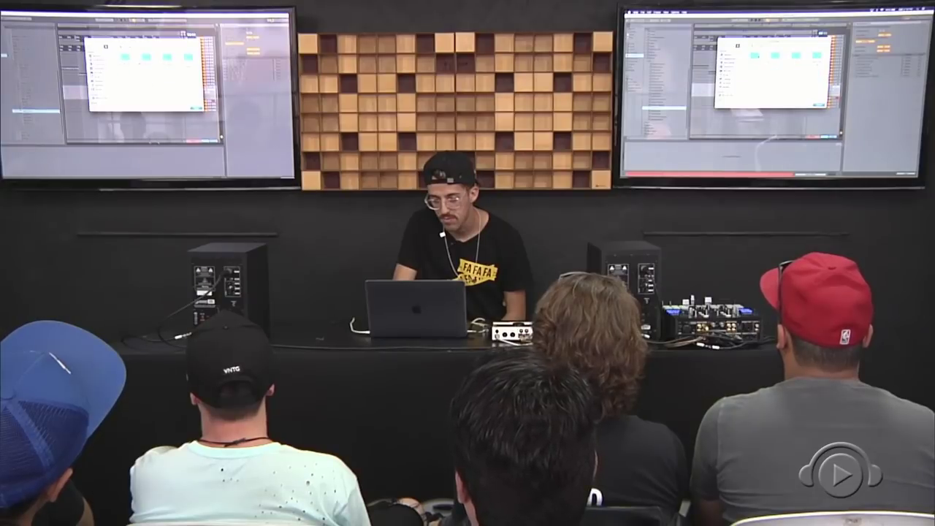
click(755, 57)
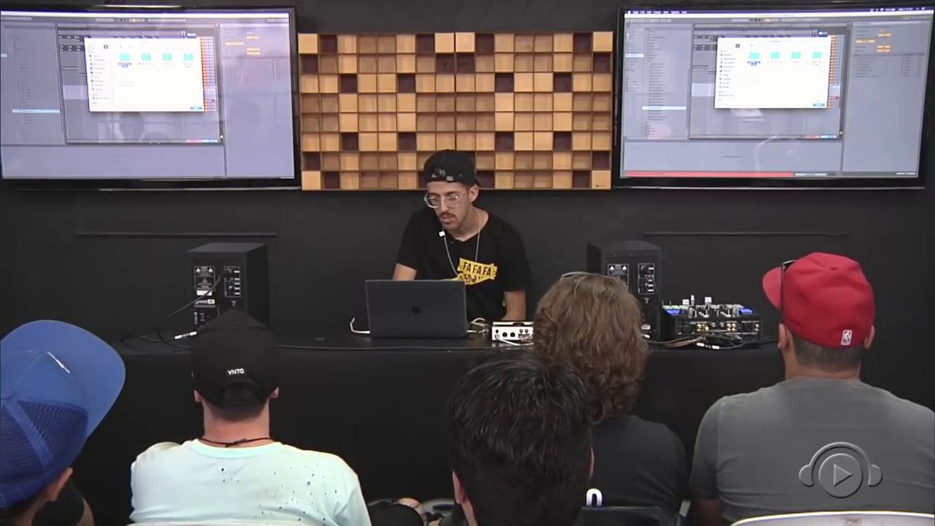
click(807, 104)
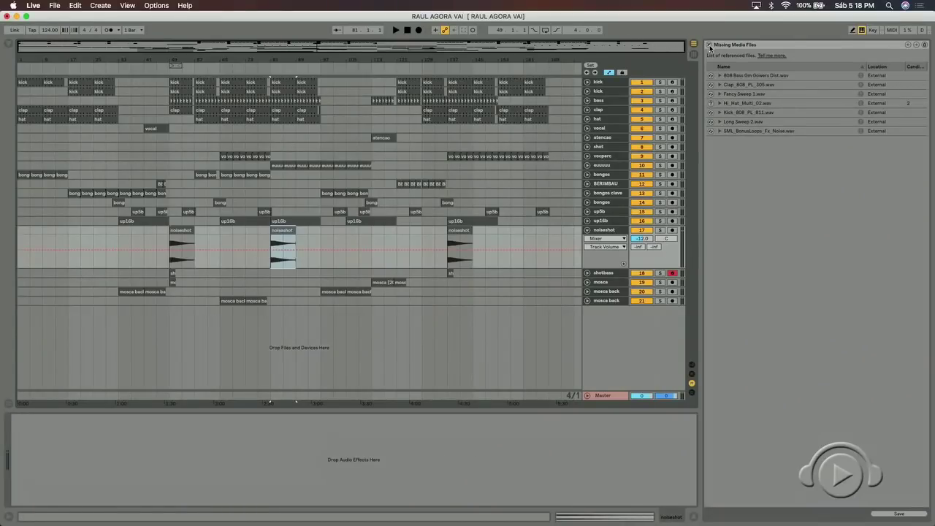
Close the missing media files list and place the insert marker at bar 25 in the arrangement.
click(709, 46)
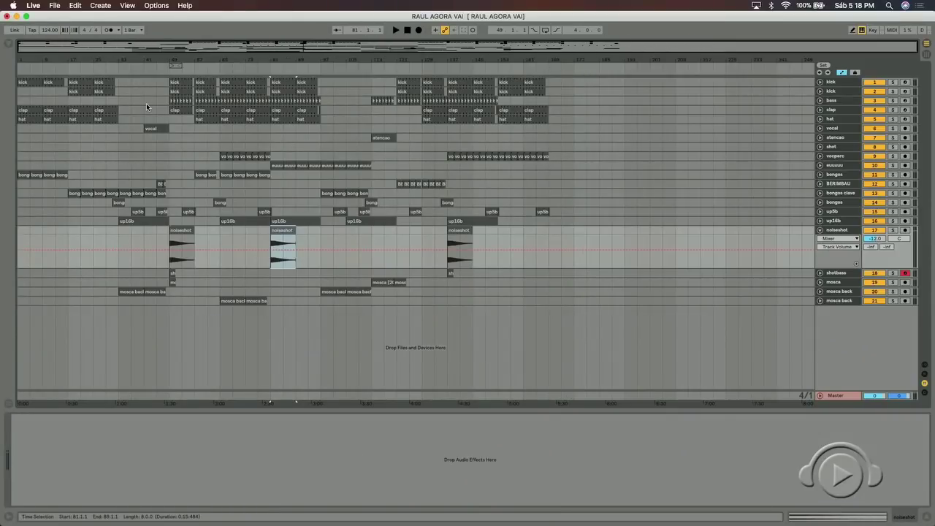
mouse_move(74, 43)
mouse_down()
mouse_move(74, 81)
mouse_move(73, 41)
mouse_up()
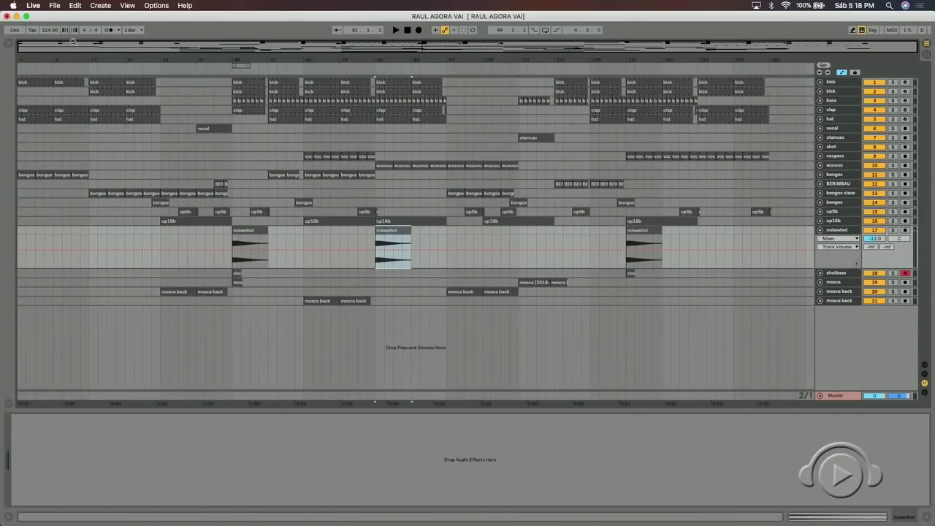
click(143, 154)
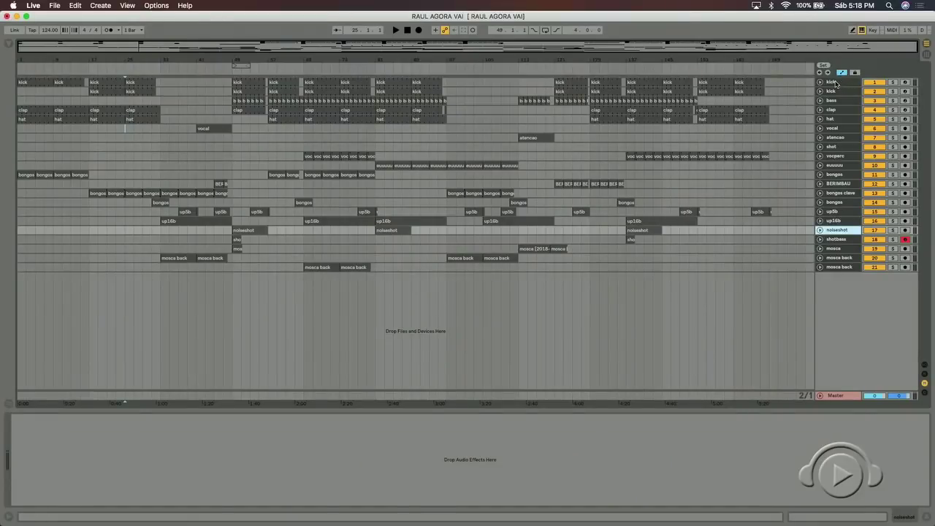
Show the devices of the second kick and bass tracks, and unfold the bass track to view its EQ Eight frequency automation.
click(836, 89)
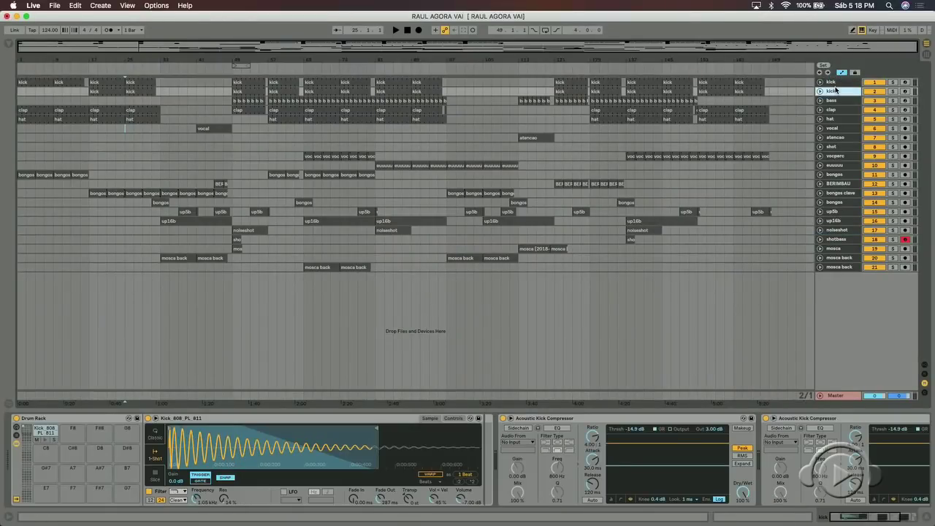
key(Down)
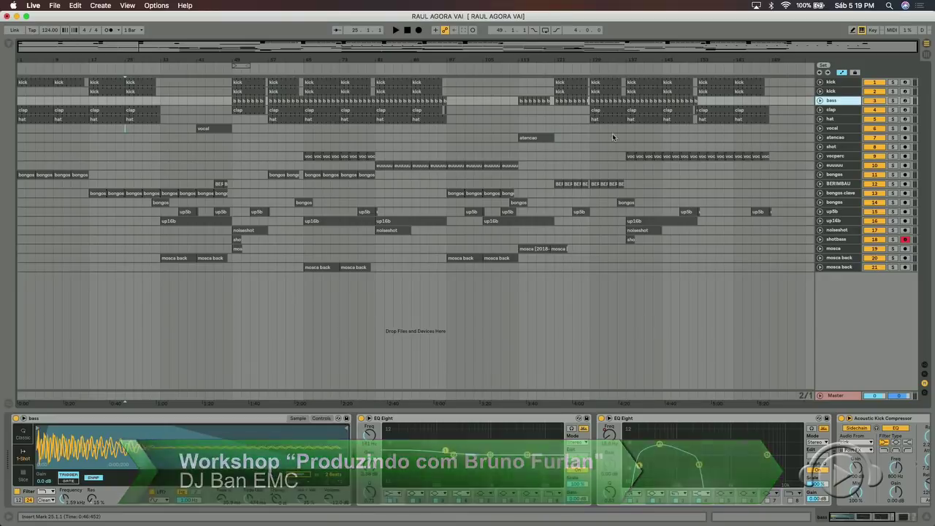
click(820, 100)
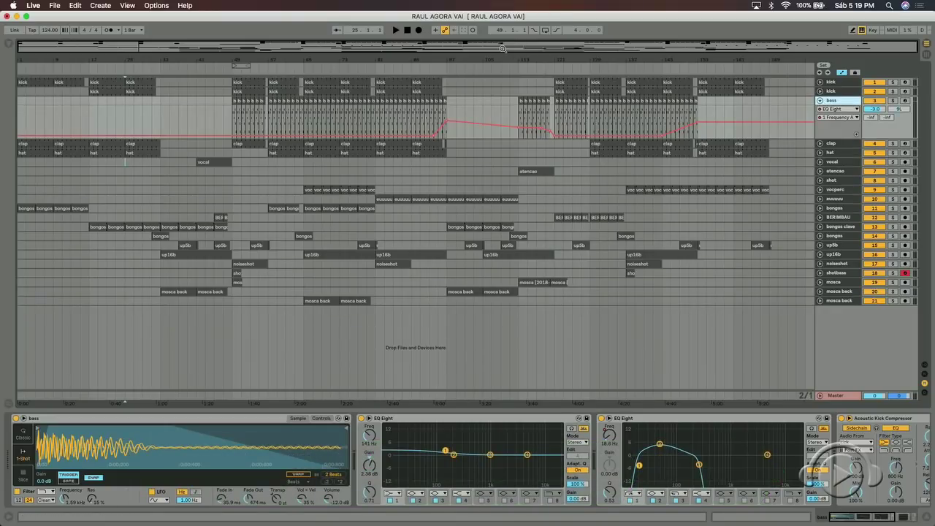
Show the devices of the clap, hat and vocal tracks one after another.
drag(502, 49, 502, 86)
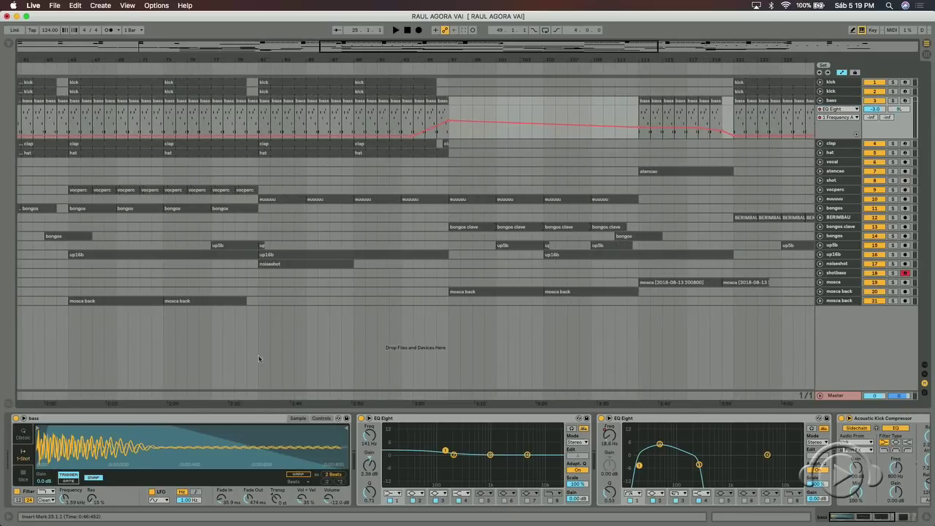
scroll(621, 113, right, 5)
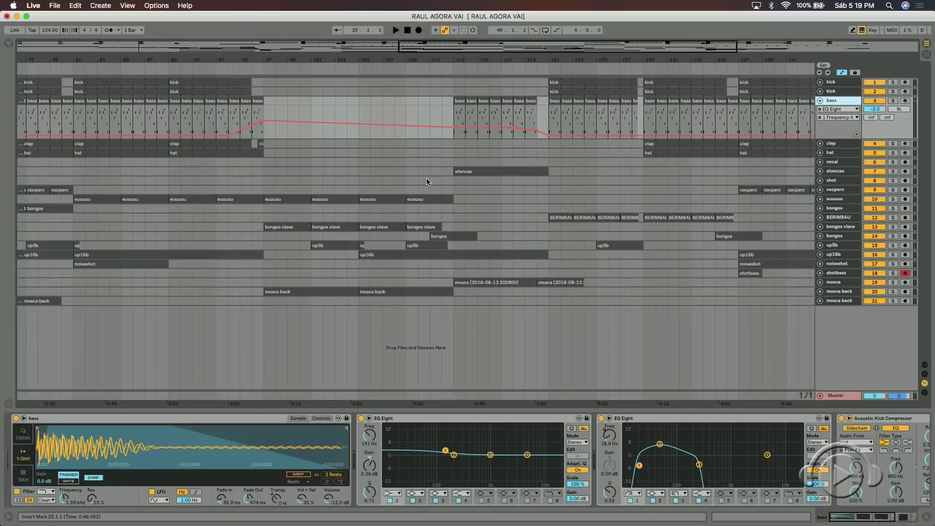
click(841, 144)
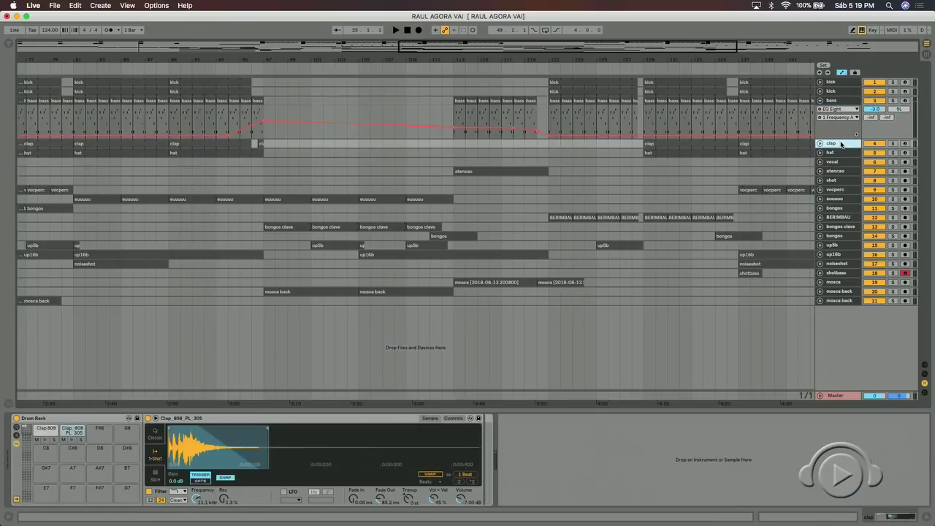
key(Down)
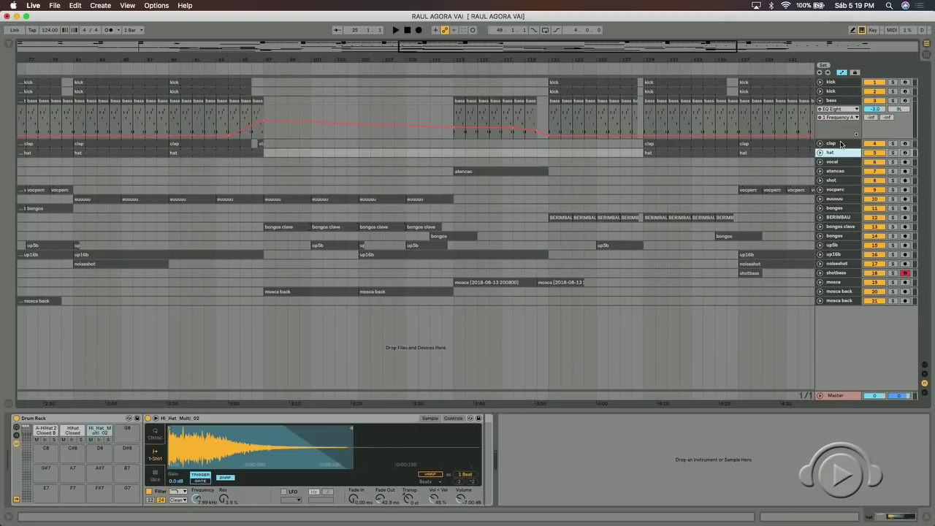
key(Down)
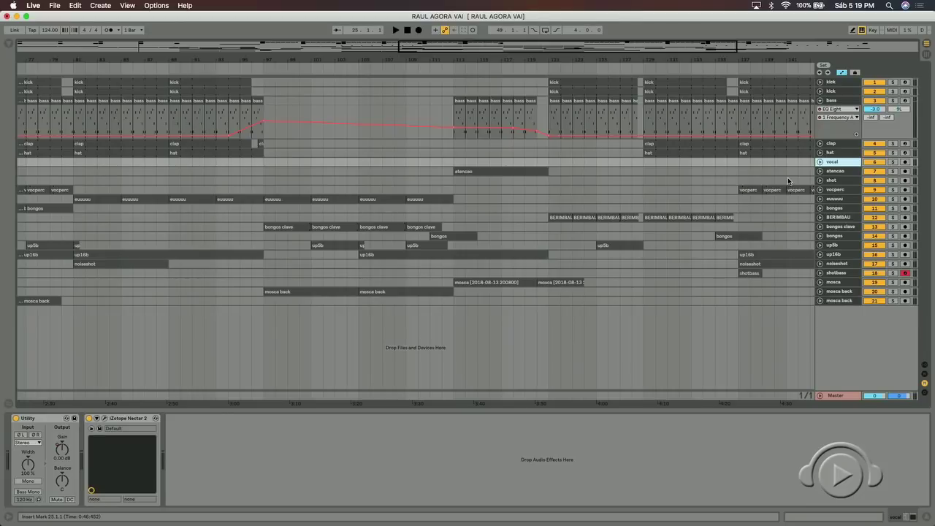
Select the atencao clip at bar 113 and examine the atencao track's effect chain, including its reverb and sidechain compressors.
click(841, 172)
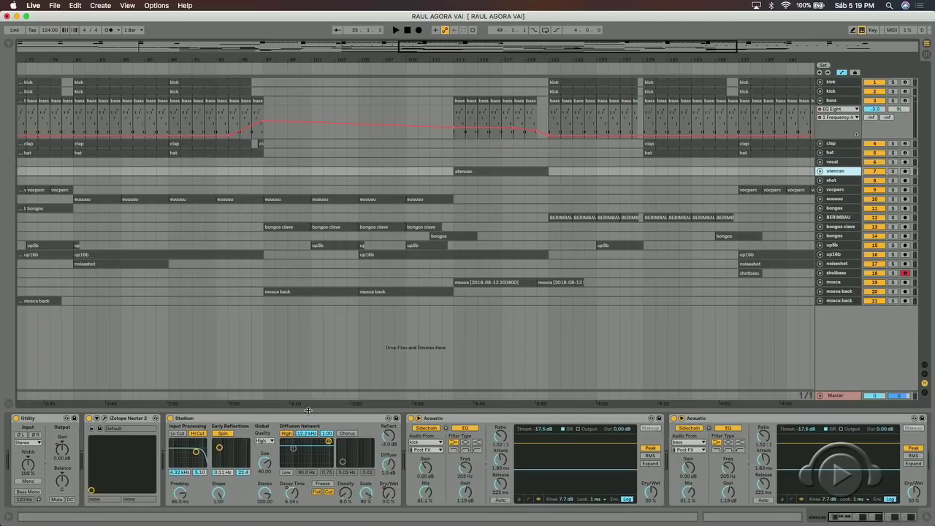
scroll(623, 171, left, 10)
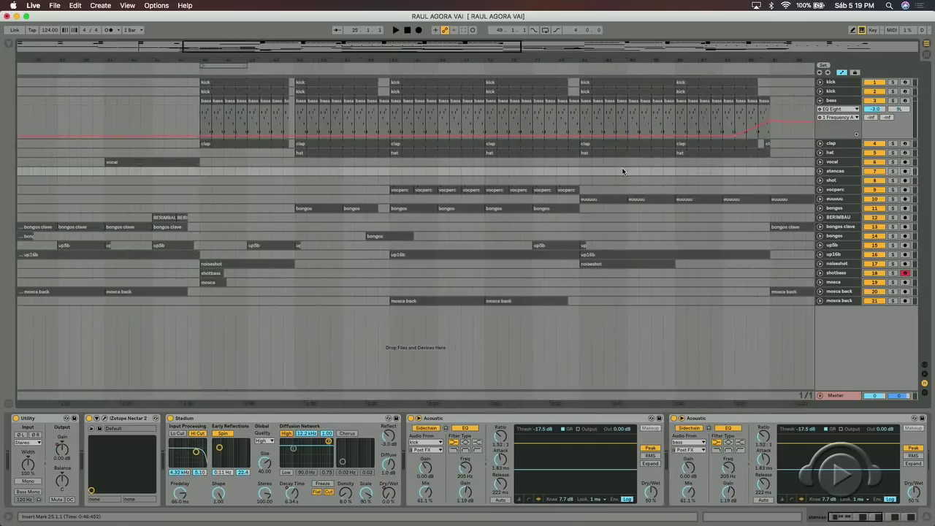
click(677, 171)
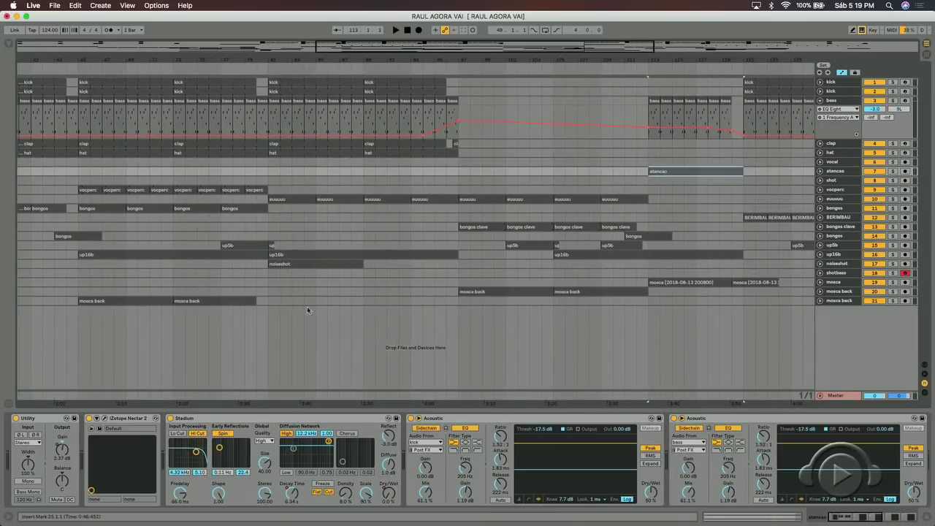
scroll(119, 448, right, 4)
scroll(119, 447, left, 3)
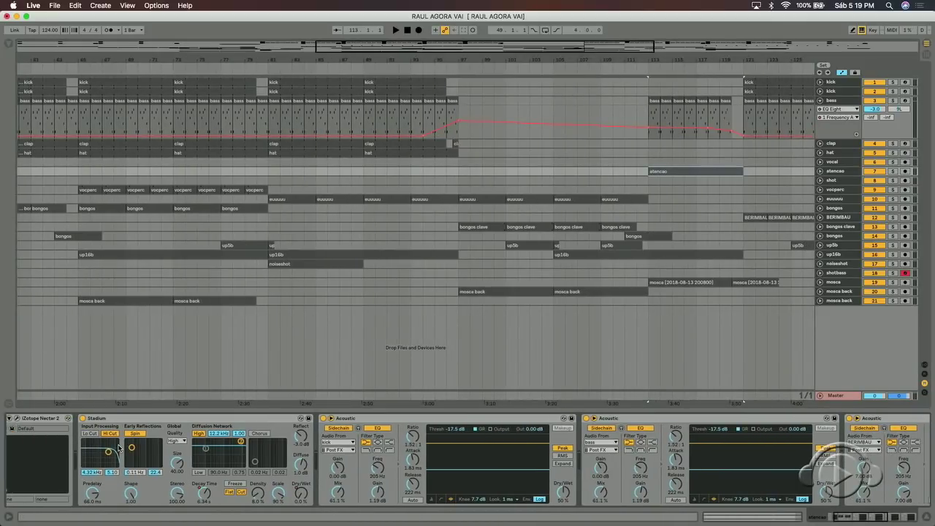
scroll(120, 447, right, 18)
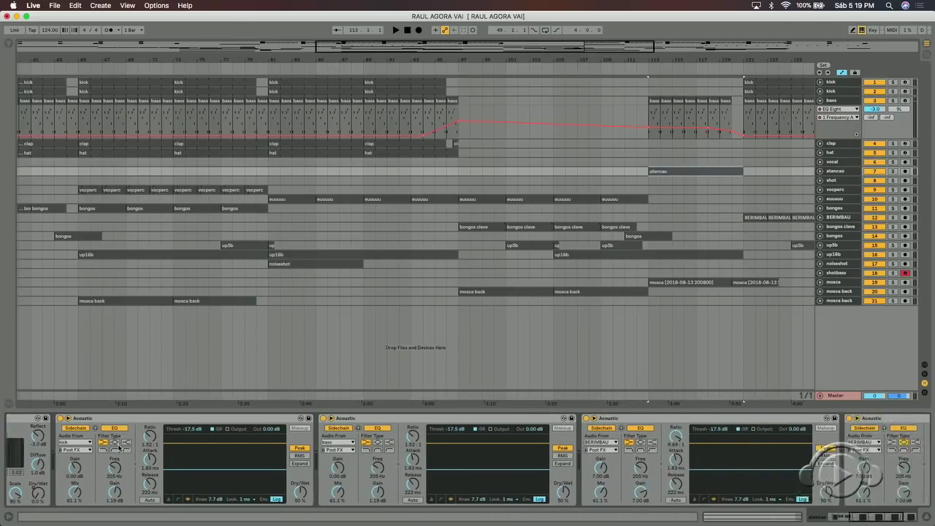
scroll(119, 447, left, 20)
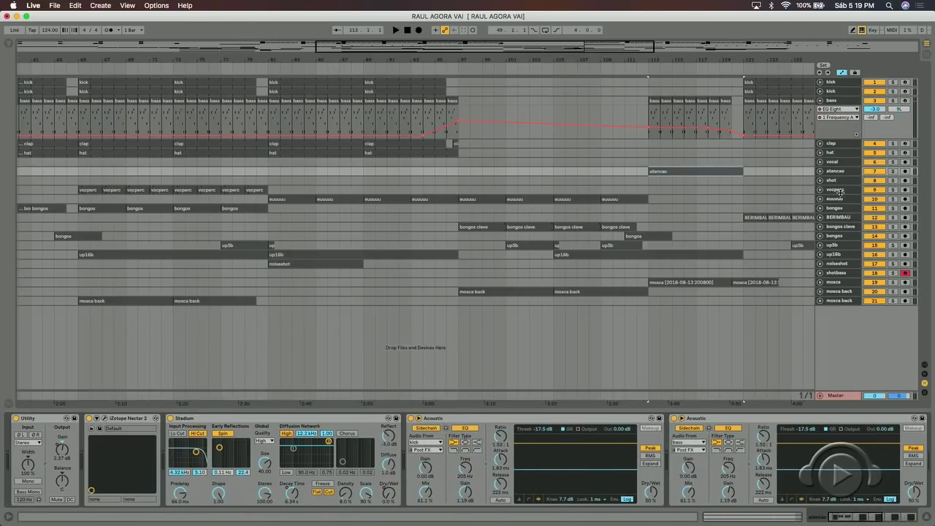
Show the devices of the shot and vocperc tracks and of track 10, checking where their clips sit in the arrangement.
click(835, 182)
scroll(487, 170, right, 5)
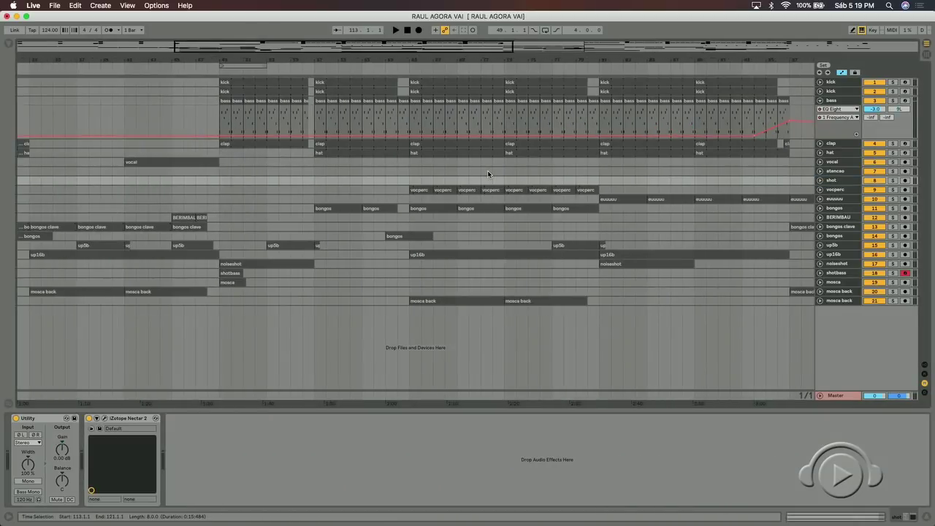
scroll(487, 171, left, 10)
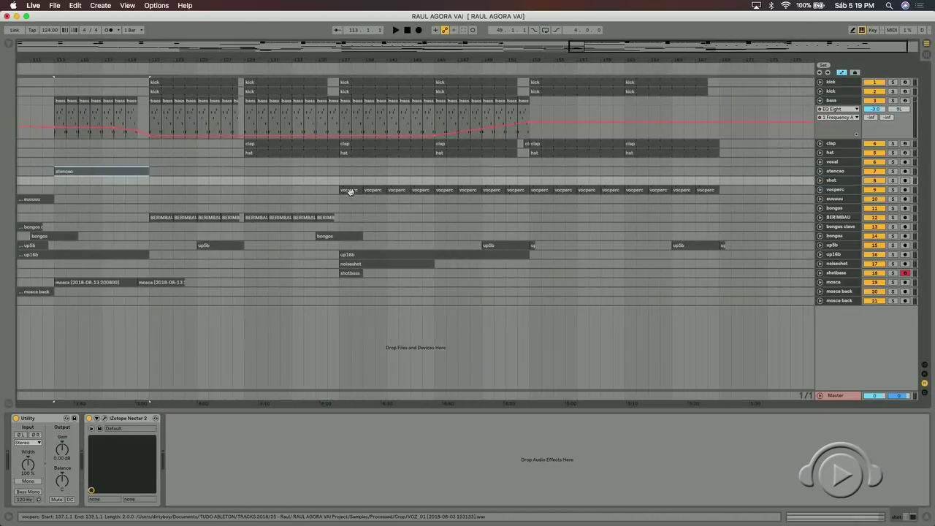
scroll(351, 192, left, 5)
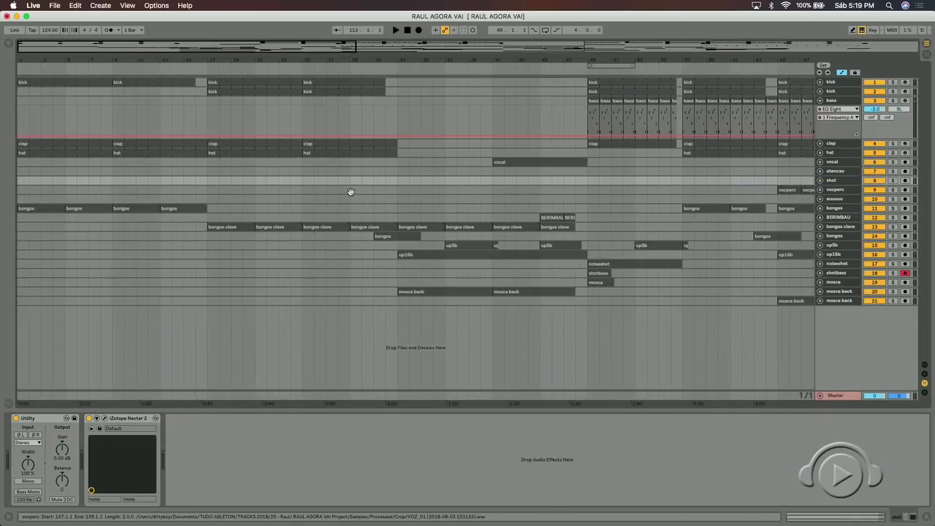
click(835, 189)
scroll(553, 185, right, 8)
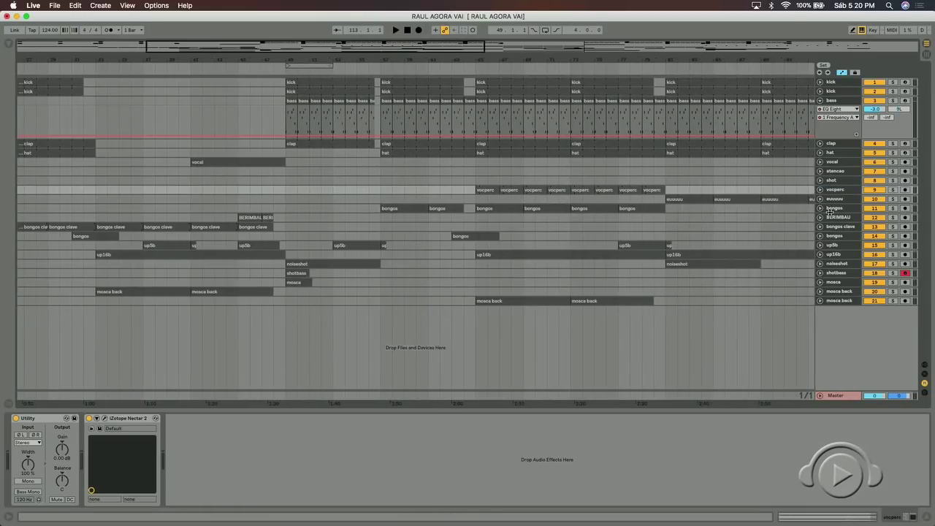
click(835, 199)
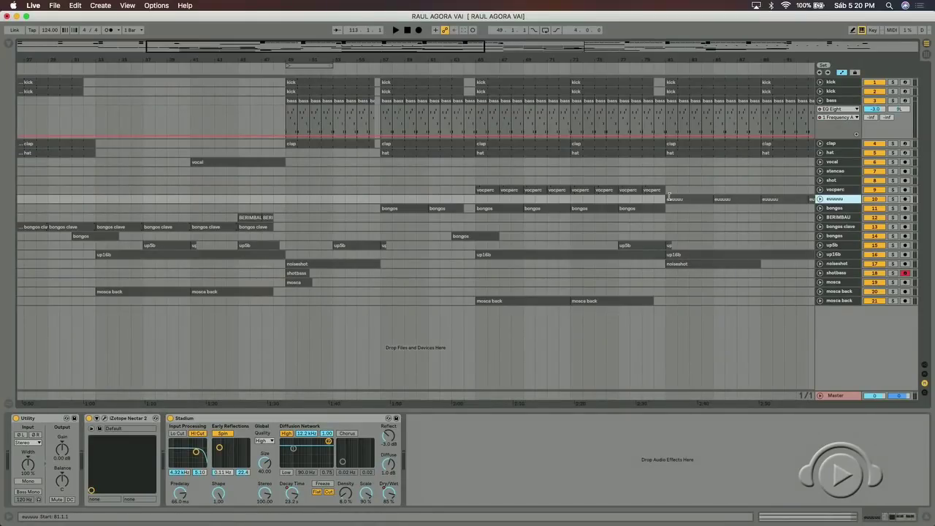
Unfold the bongos track on track 11 and select its clip at bar 73.
click(840, 210)
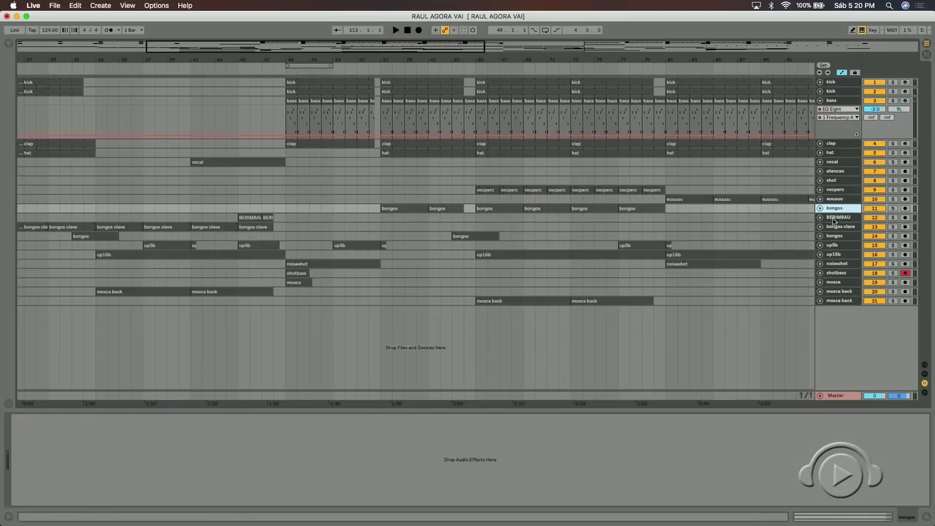
click(834, 219)
click(828, 209)
click(820, 208)
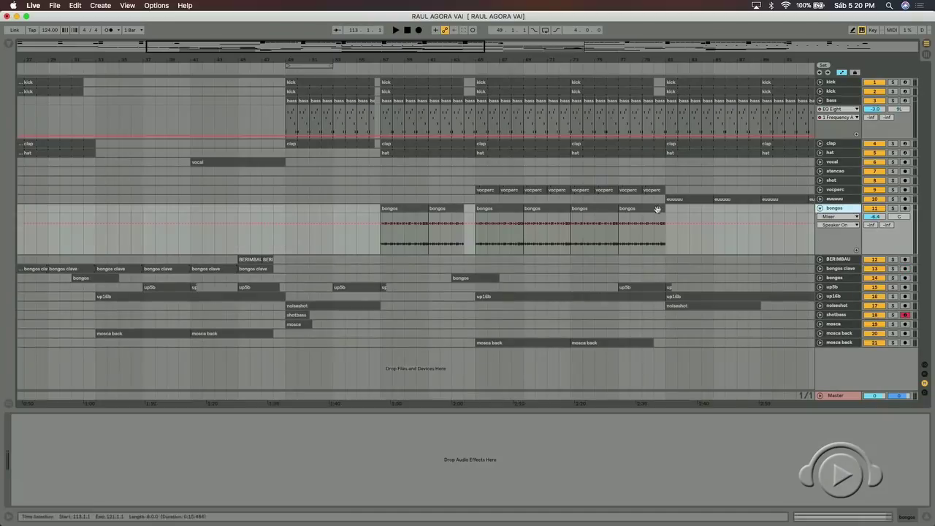
click(584, 209)
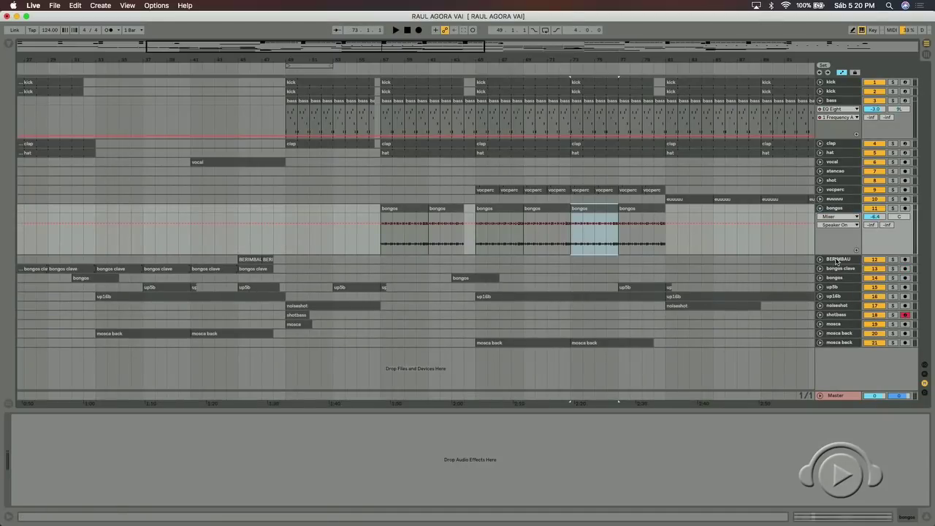
Show the devices of each track from BERIMBAU down to shotbass.
click(838, 260)
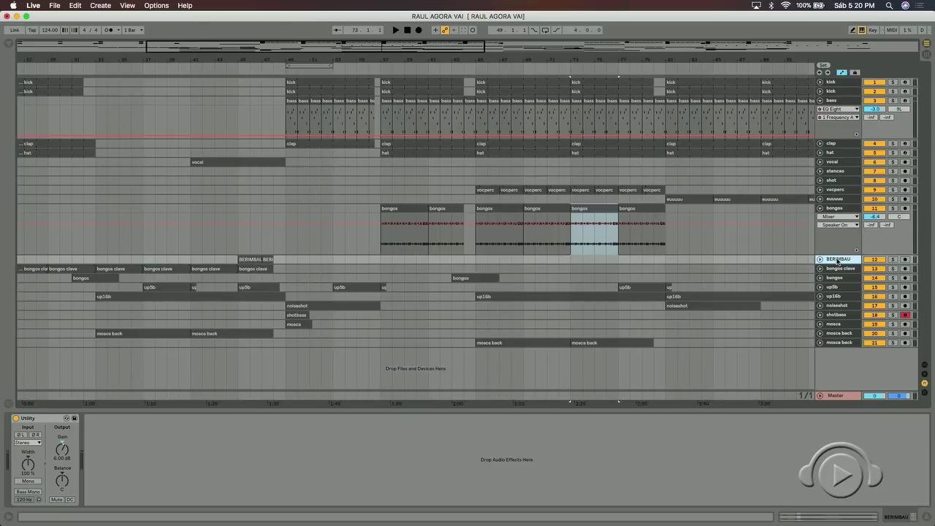
key(Down)
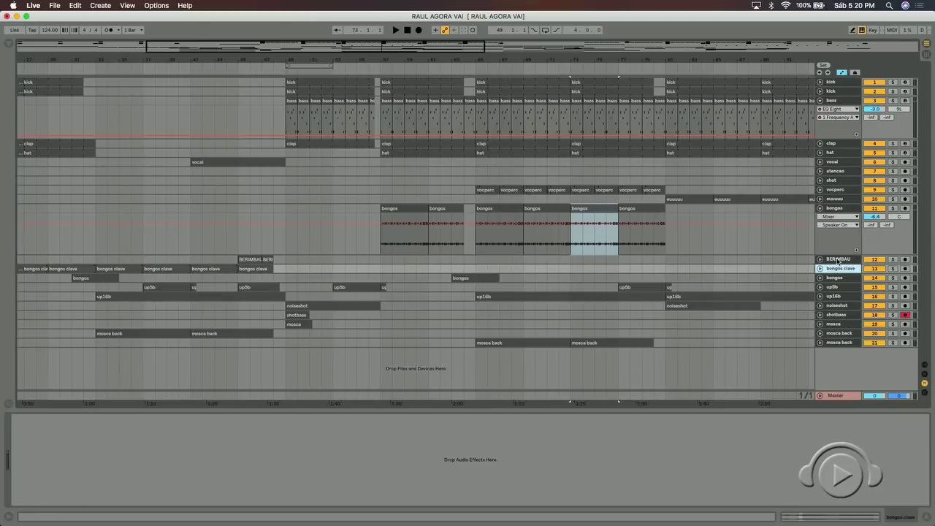
key(Down)
key(Down)
key(Down)
key(Down)
key(Down)
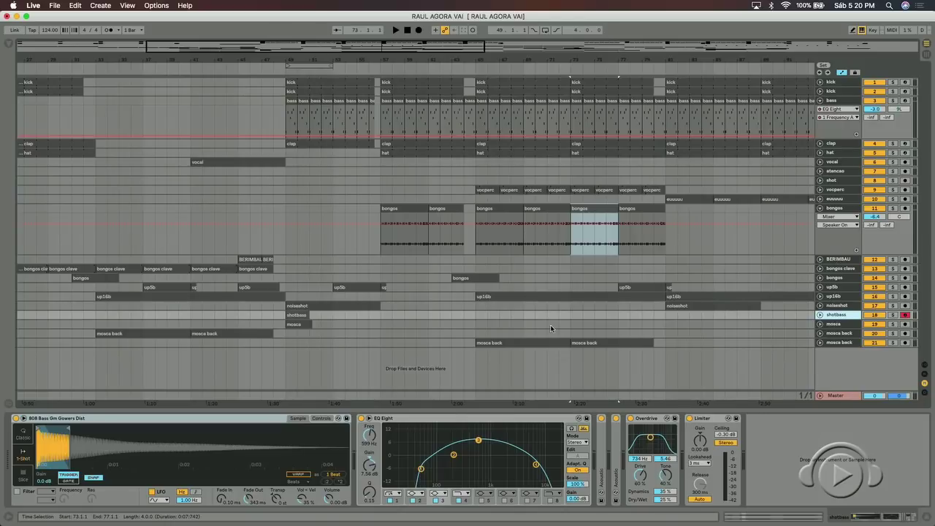
Play the shotbass clip at bar 49 with its track soloed, and remove the solo.
click(299, 315)
click(892, 315)
key(space)
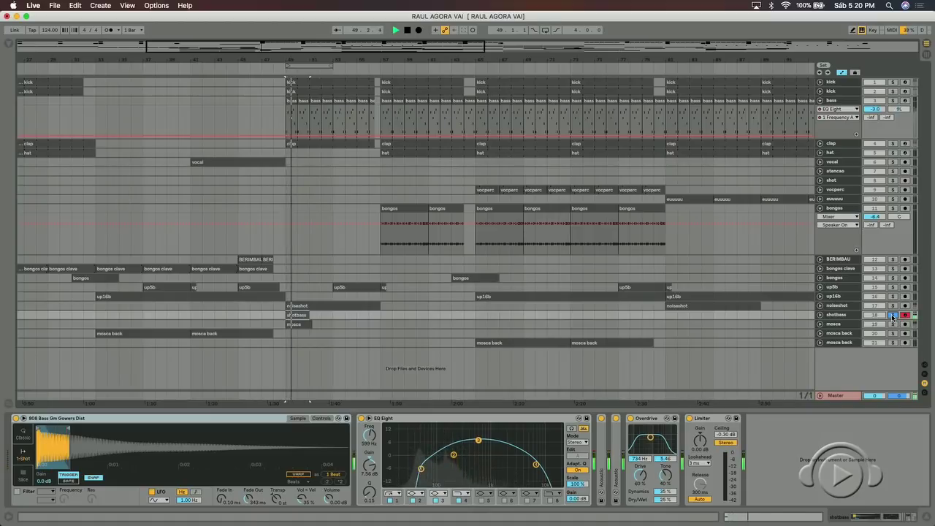
click(892, 315)
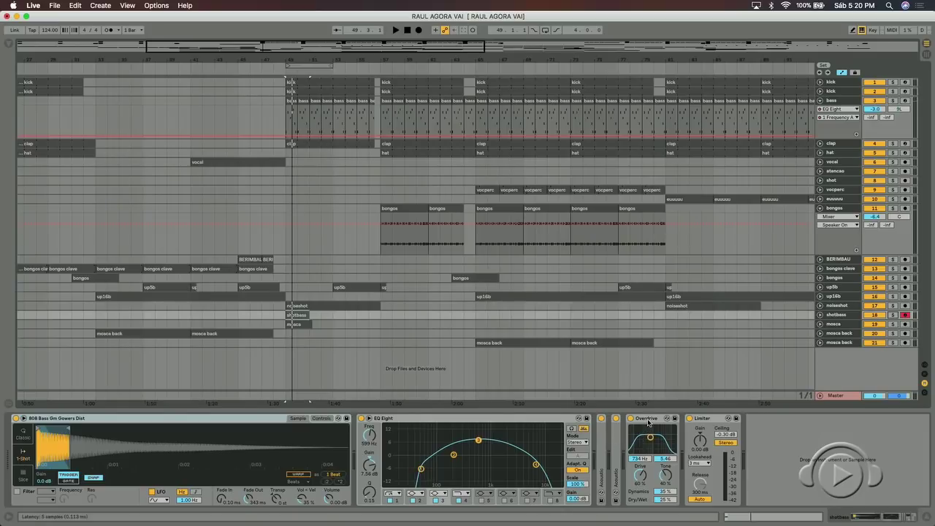
Show the mosca track's devices and open its clip at bar 49 in the clip view.
click(838, 324)
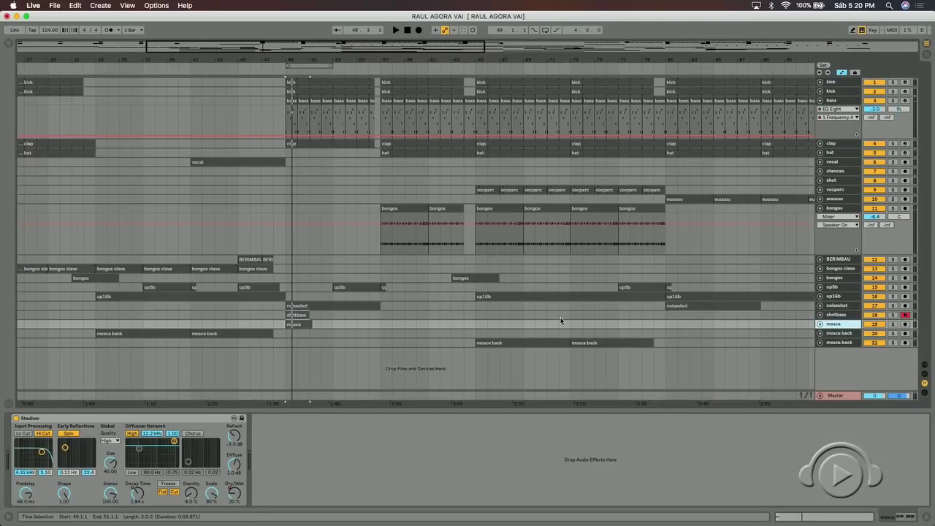
scroll(560, 317, left, 5)
click(427, 329)
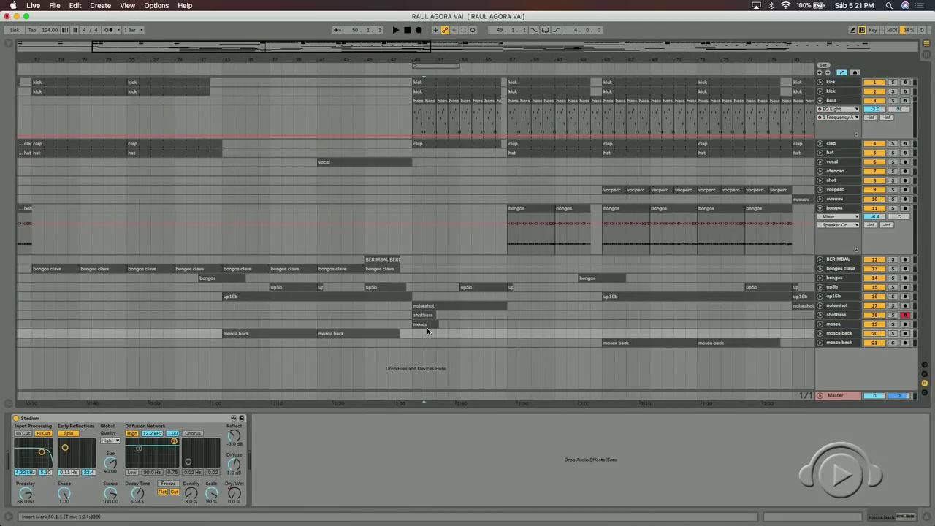
click(421, 325)
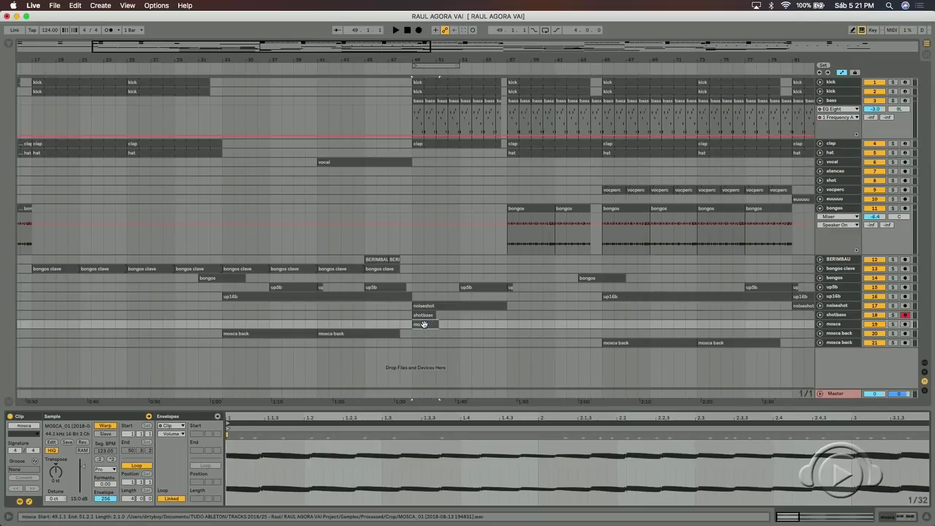
Try to stretch the mosca clip by moving a warp marker to about 2.1, and undo the change.
click(440, 435)
mouse_move(441, 435)
mouse_down()
mouse_move(705, 445)
mouse_move(516, 457)
mouse_move(675, 464)
mouse_move(549, 470)
mouse_up()
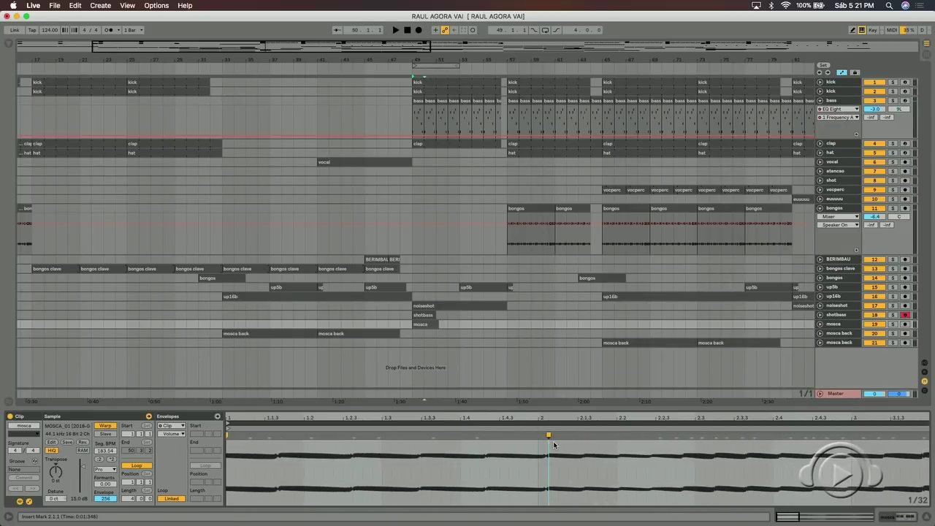
key(super+z)
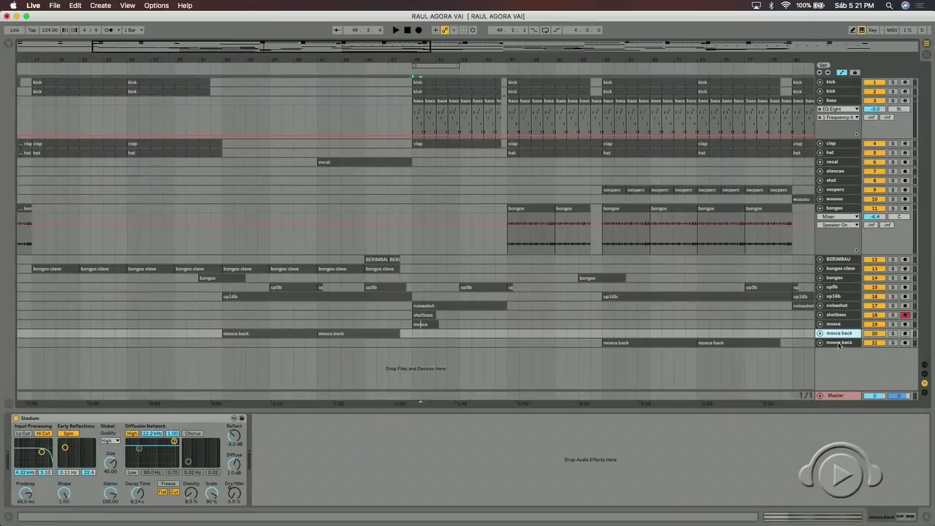
Show the devices of the last mosca back track and fold the bongos track on track 11.
click(839, 344)
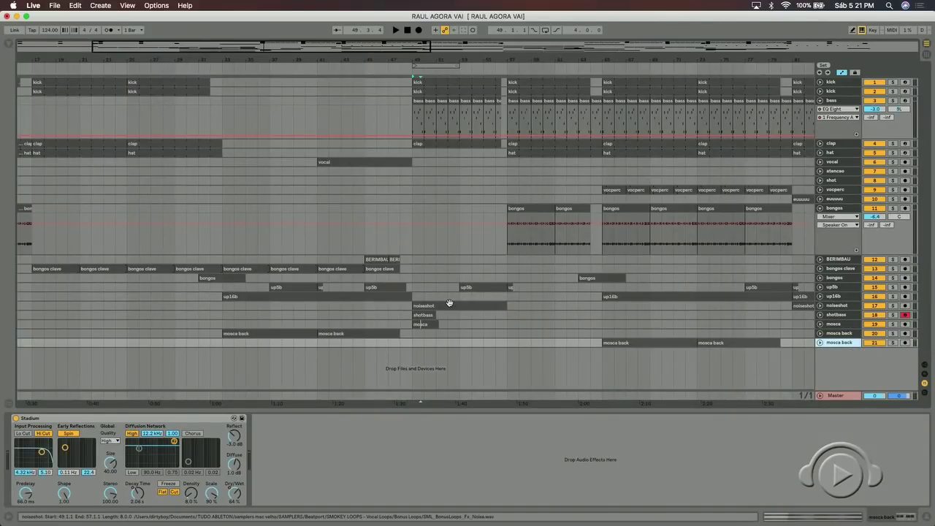
scroll(449, 303, left, 5)
scroll(449, 303, left, 1)
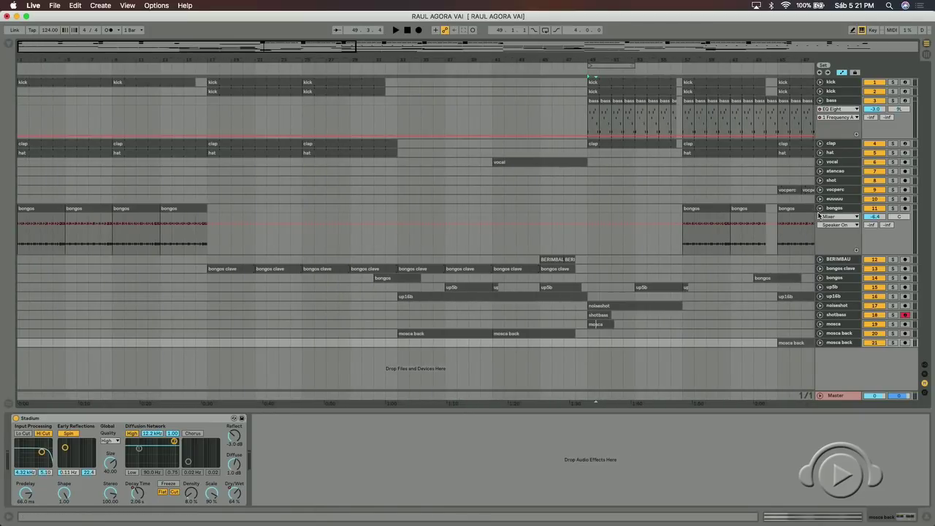
click(820, 213)
click(820, 209)
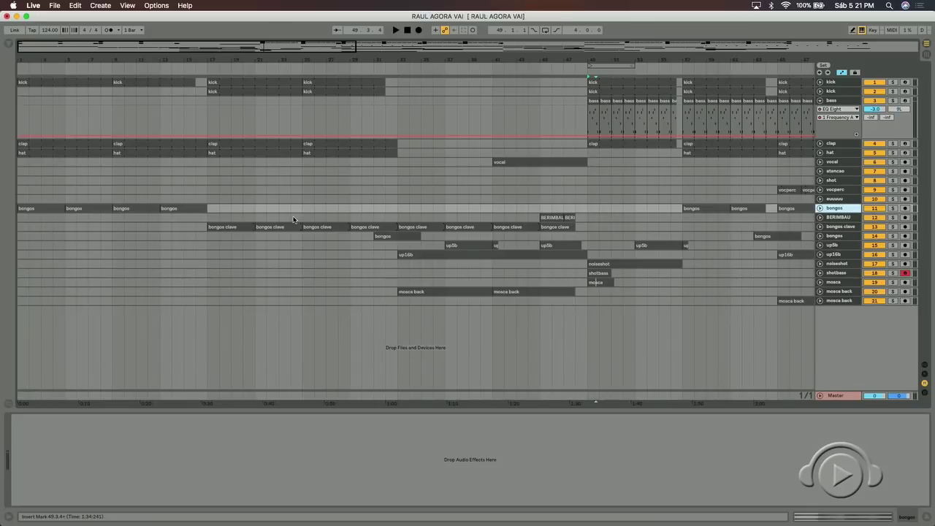
Play the arrangement from bar 29 and bring its full length into view.
click(352, 178)
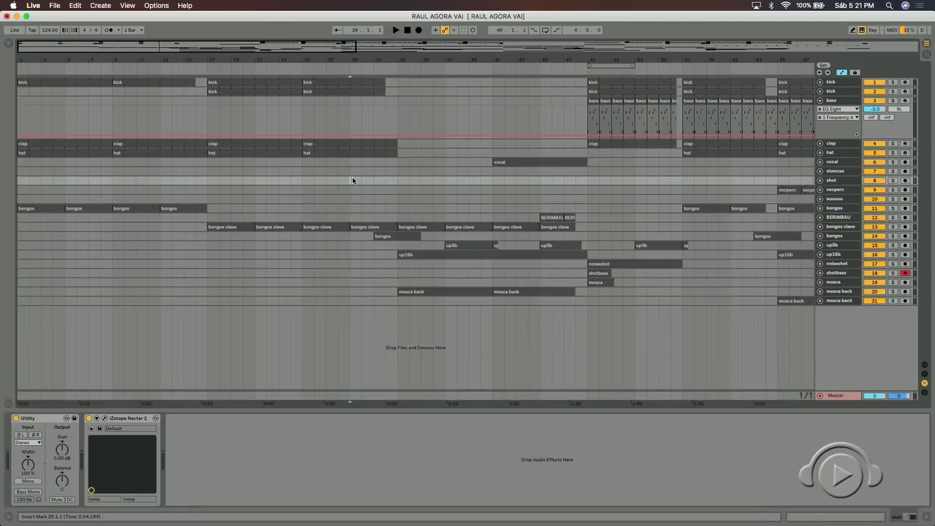
key(space)
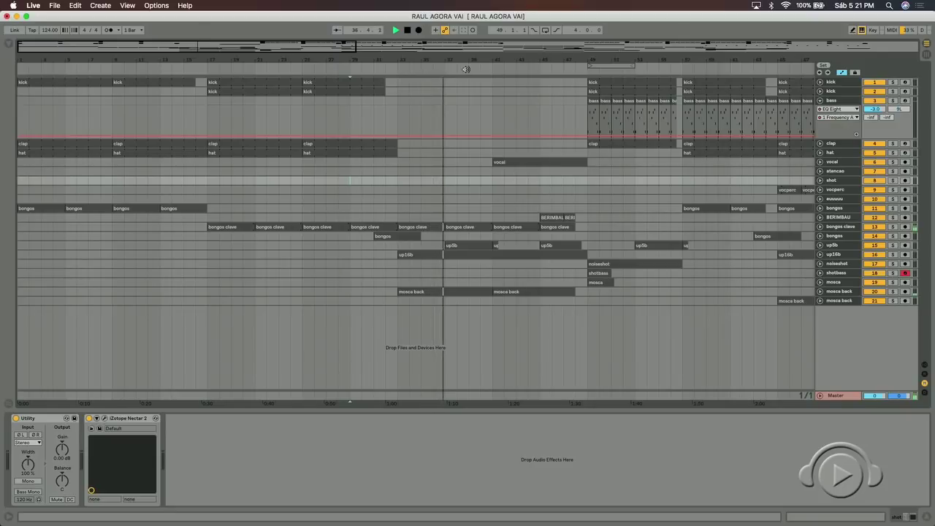
drag(789, 60, 789, 30)
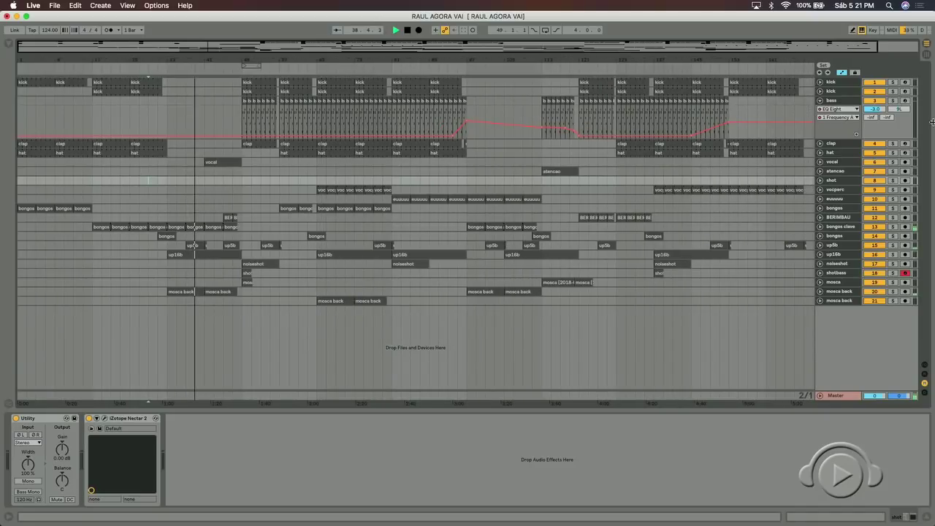
Fold the bass track and play the arrangement from the vocal clip at bar 41, zoomed in around that clip.
click(820, 100)
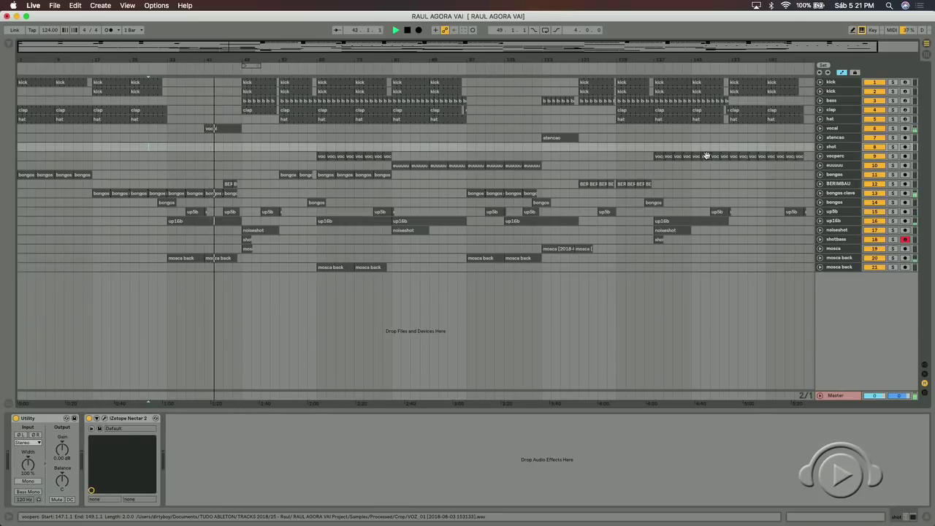
click(215, 137)
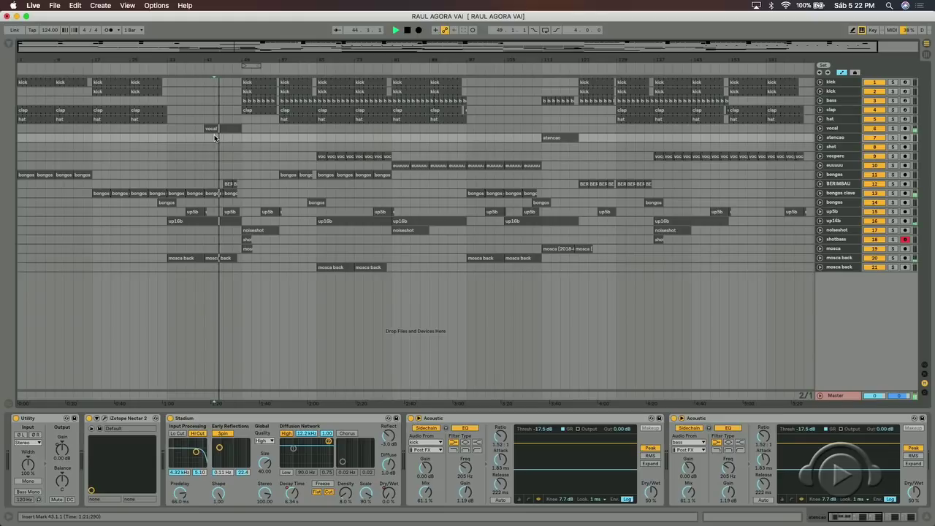
click(212, 129)
key(space)
key(space)
drag(220, 47, 220, 47)
key(space)
key(space)
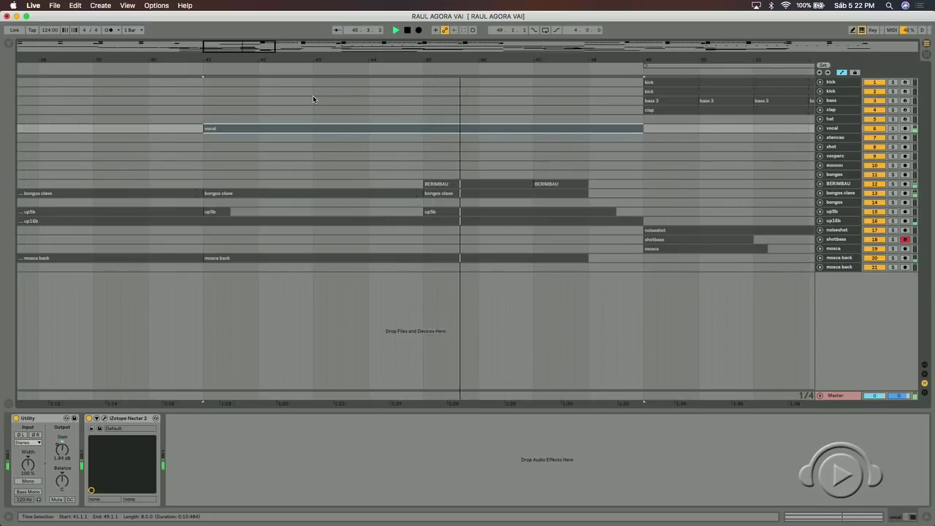
Follow playback past bar 49 and unfold the up5b track and the bongos track on track 11.
scroll(313, 95, right, 10)
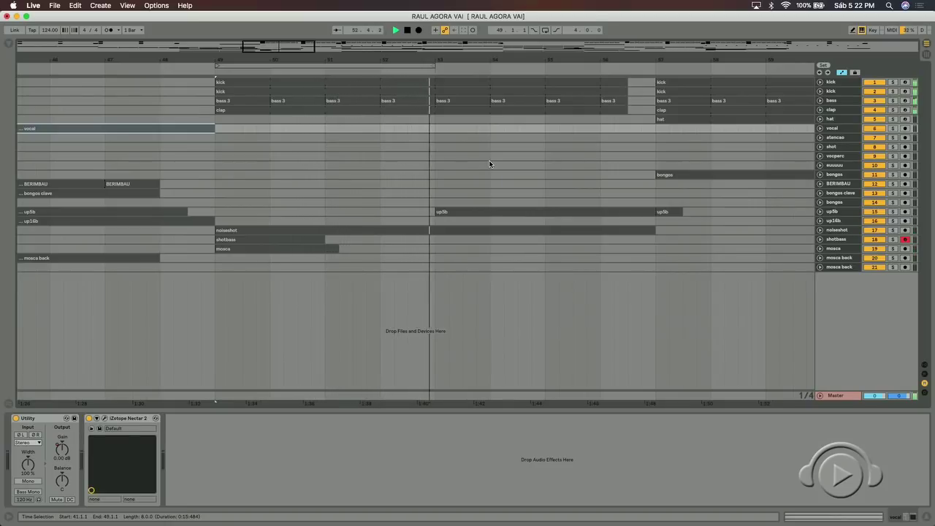
scroll(490, 164, right, 5)
scroll(489, 160, right, 3)
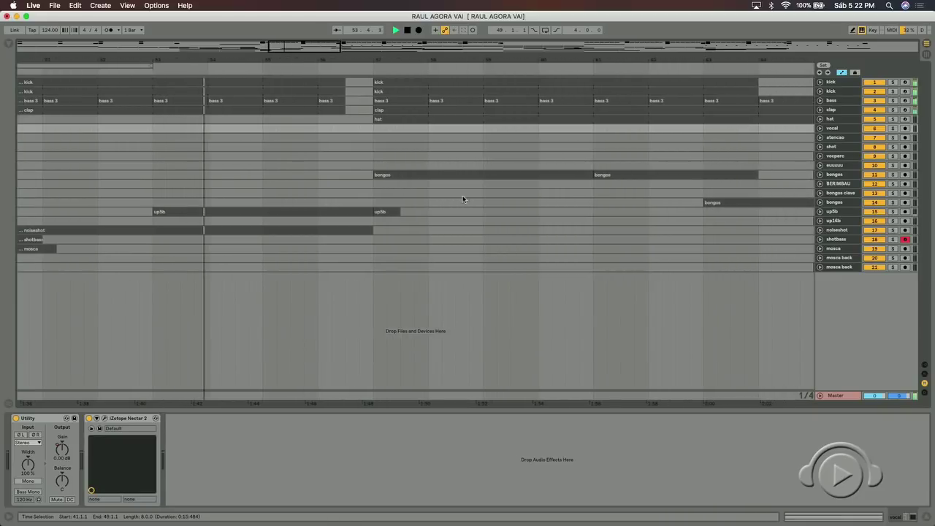
click(821, 221)
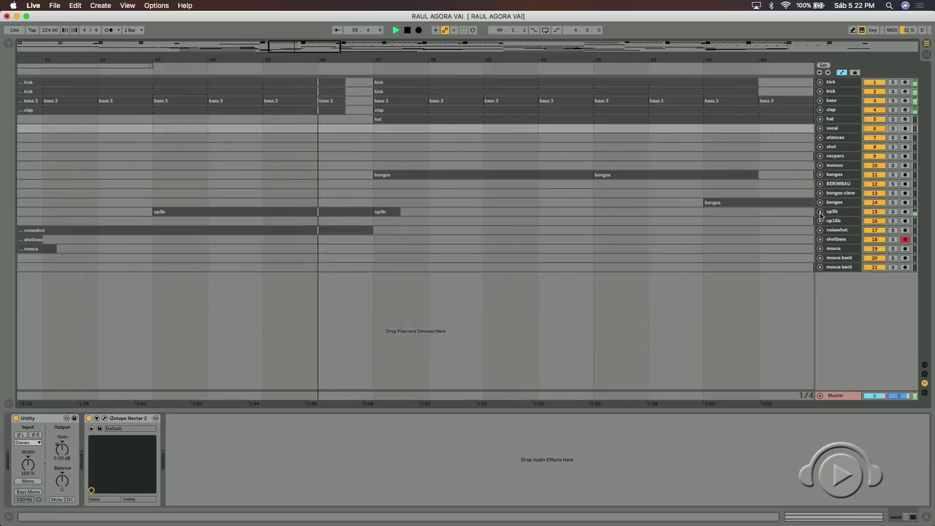
click(820, 212)
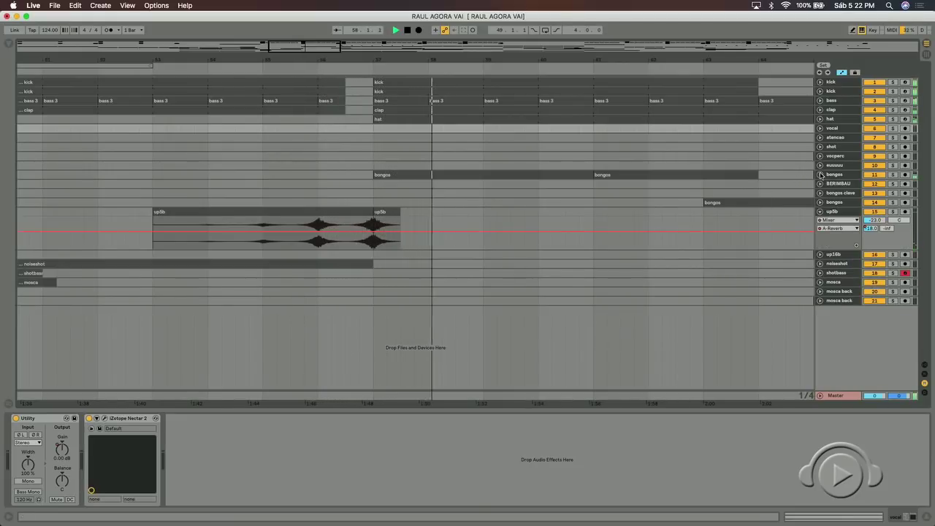
click(820, 175)
Examine the bongos clips at bars 57 and 62, the mosca back clip at bar 65 and the vocperc clip at bar 67.
click(567, 173)
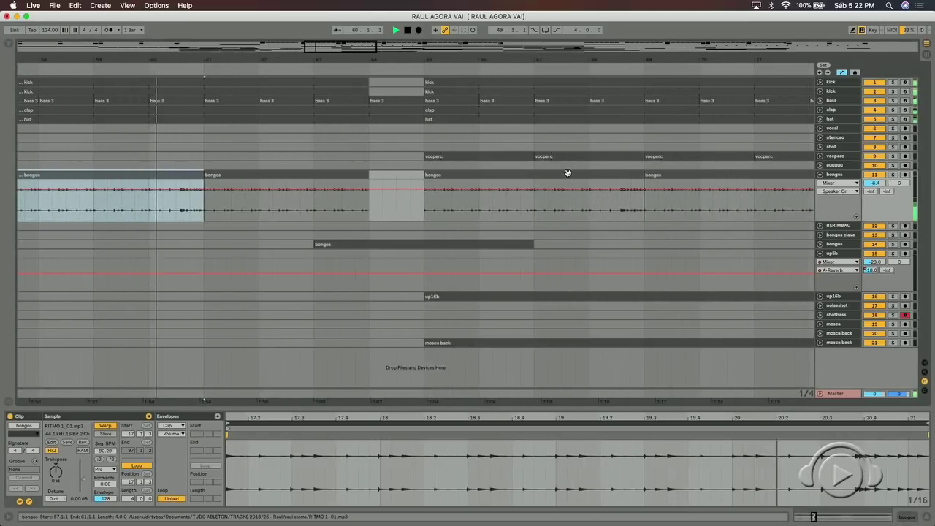
click(332, 245)
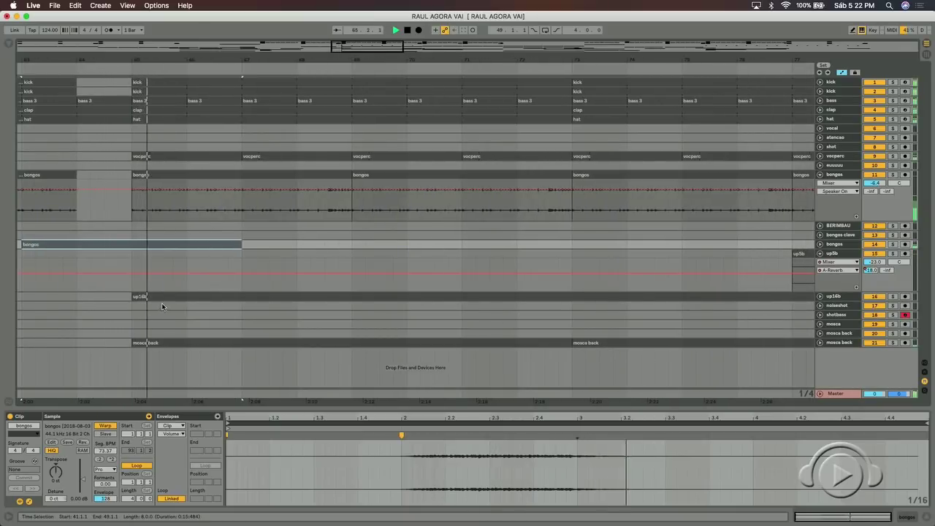
click(175, 340)
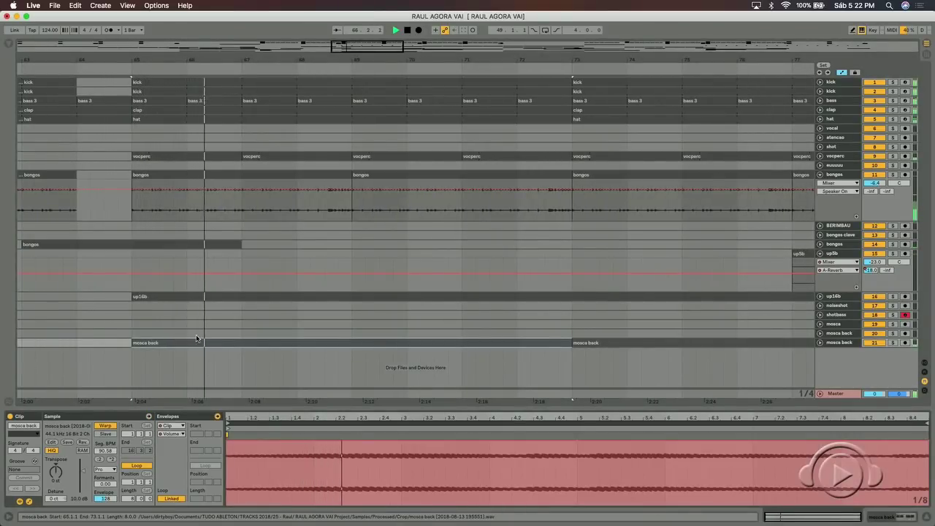
click(315, 155)
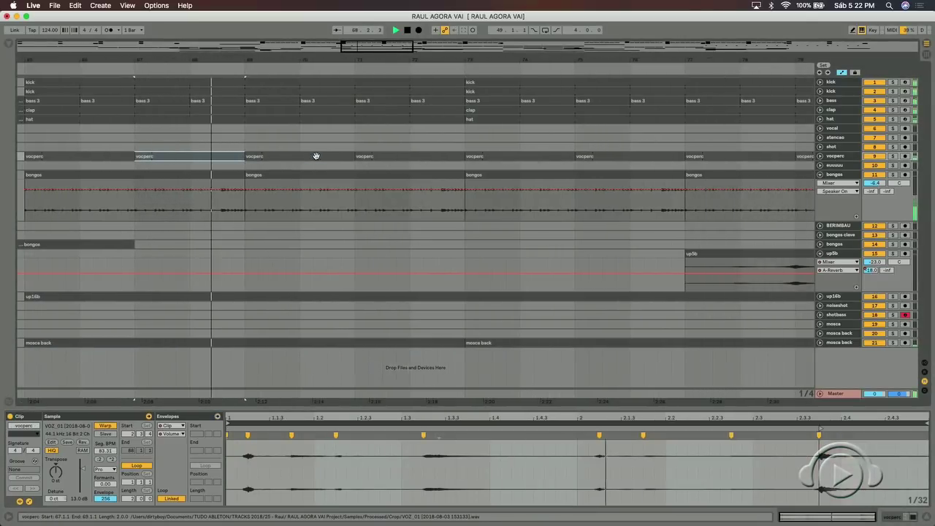
click(424, 224)
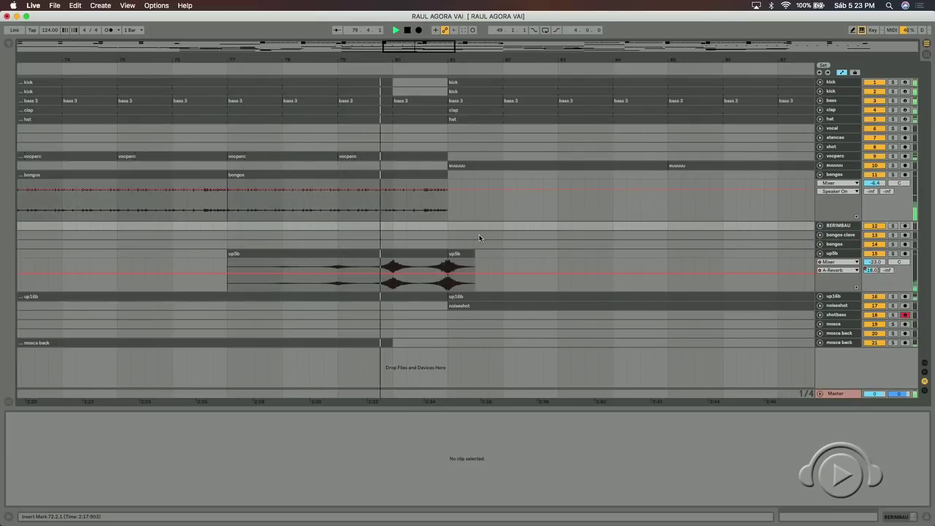
Examine the vocal clips at bars 81 and 85 on track 10 and show that track's devices.
scroll(480, 238, right, 5)
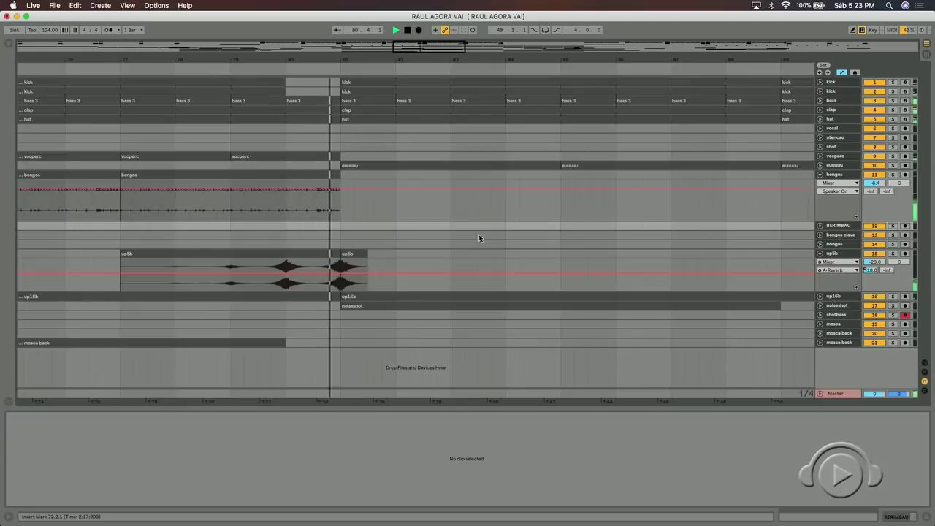
click(298, 166)
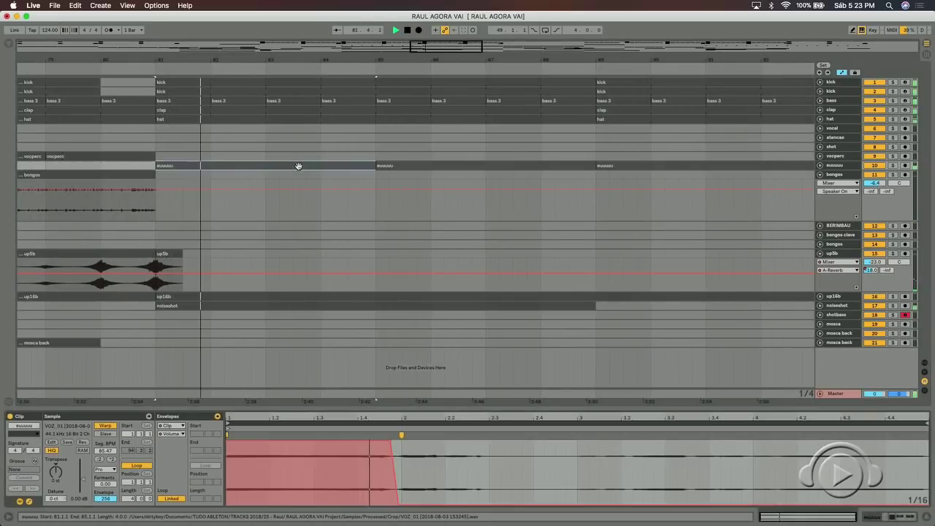
click(840, 166)
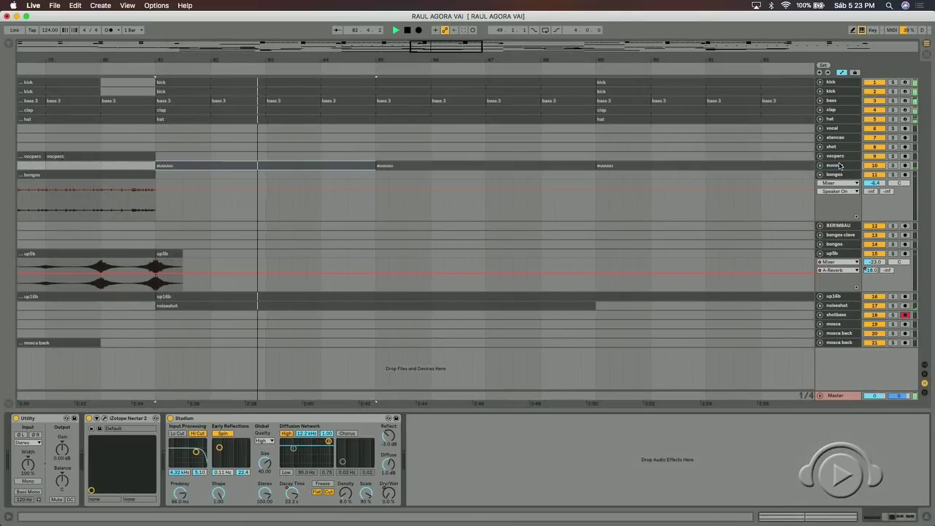
click(340, 166)
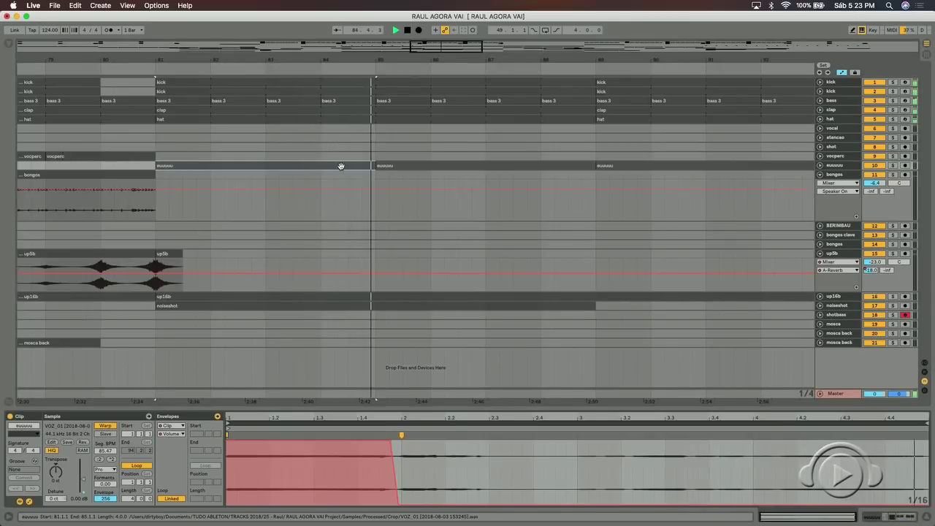
click(341, 166)
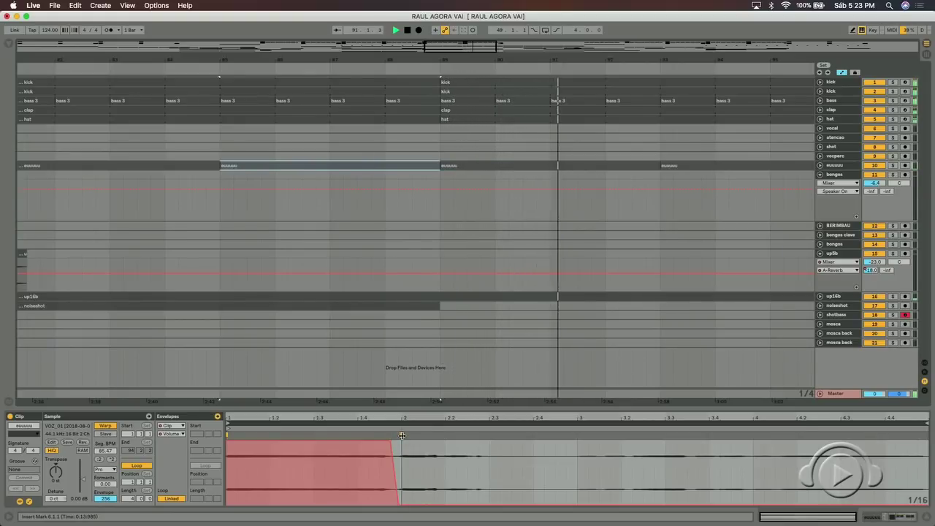
click(846, 165)
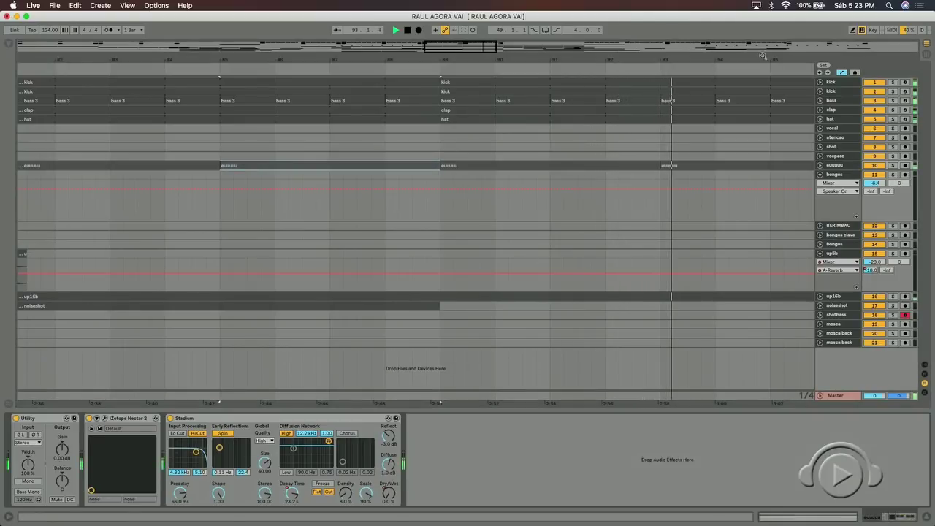
Bring bars 109 to 129 into view and open the two mosca clips and the atencao clip in turn.
drag(744, 60, 1, 48)
drag(589, 44, 589, 44)
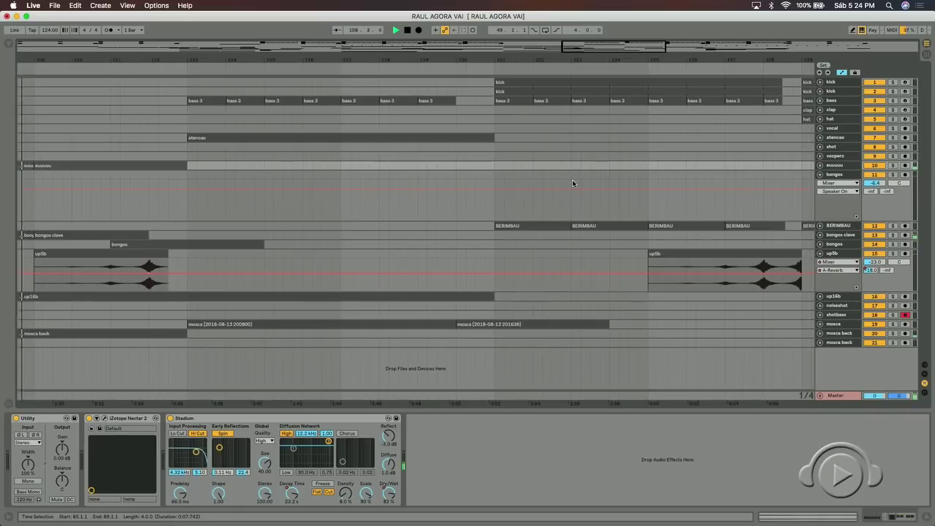
click(359, 326)
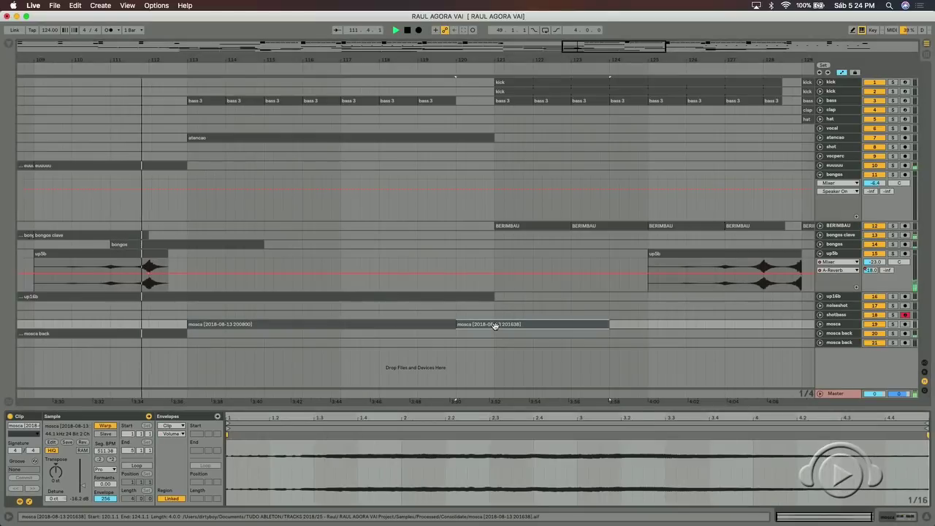
click(274, 333)
click(246, 324)
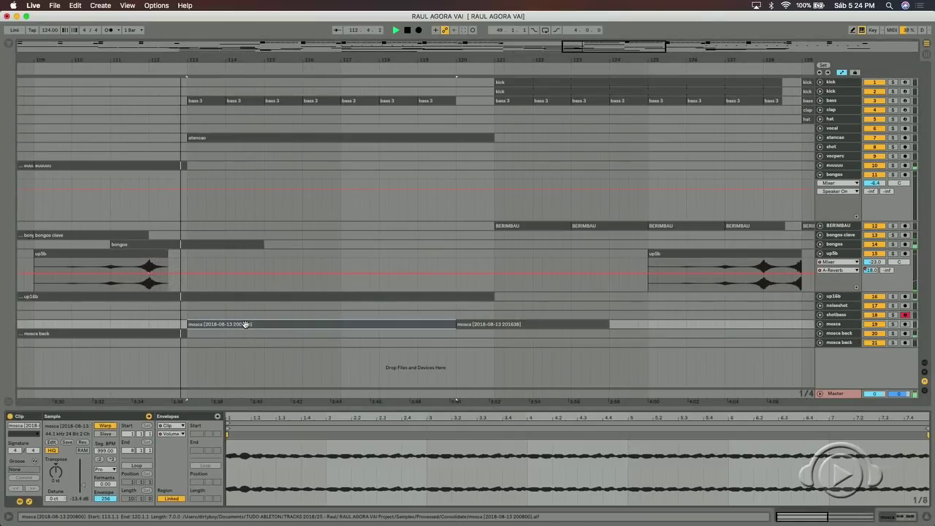
click(315, 147)
click(310, 139)
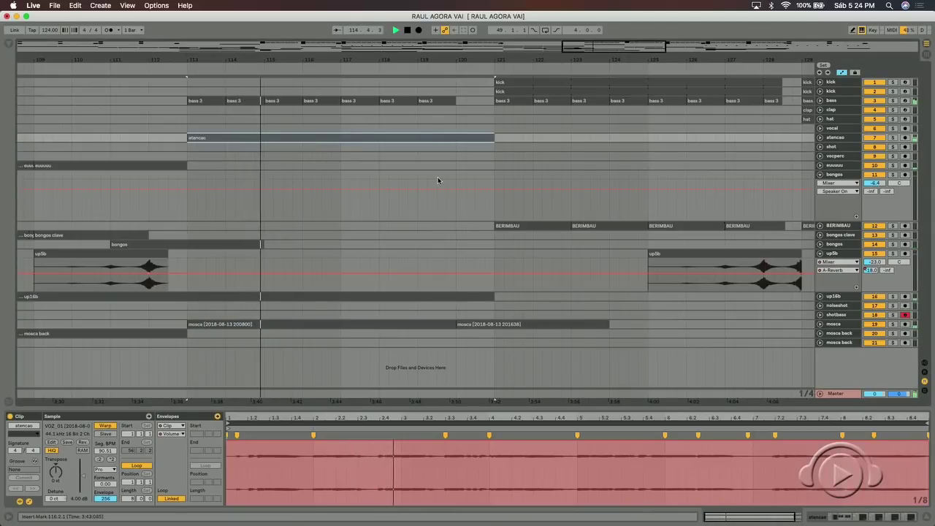
Follow the arrangement past bar 121 and open the first BERIMBAU clip there.
scroll(439, 180, right, 3)
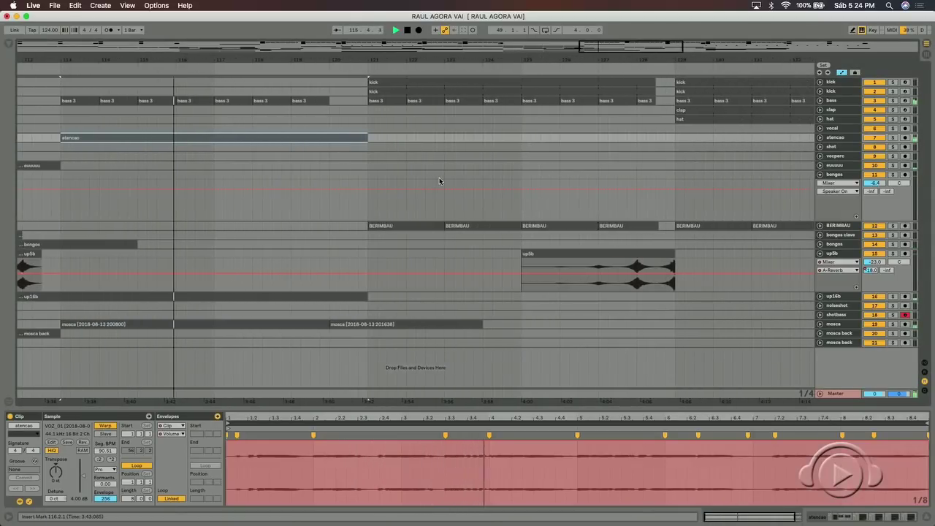
scroll(441, 181, right, 3)
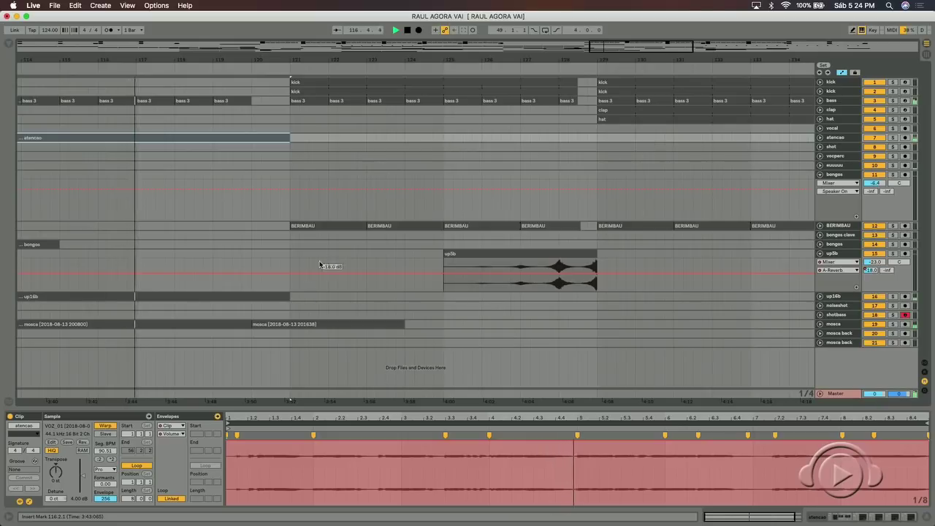
click(307, 226)
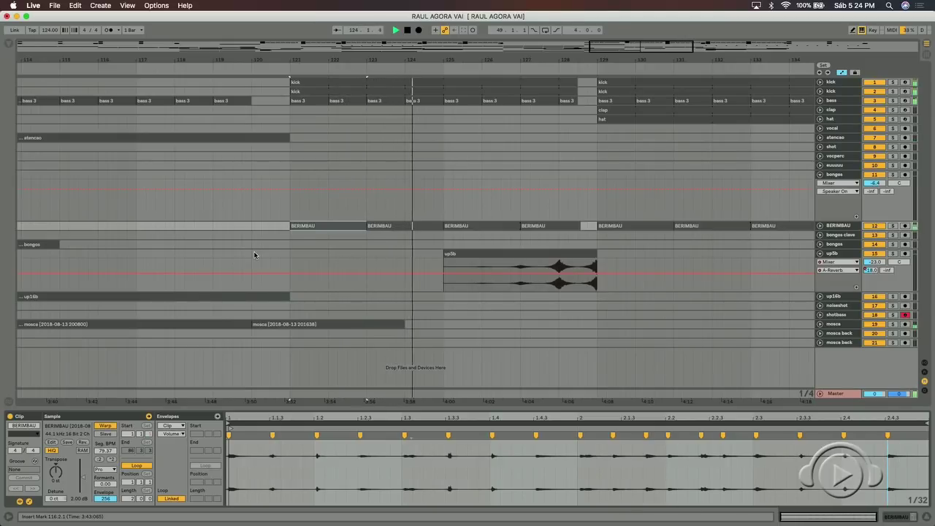
Compare the waveforms of the two consecutive mosca clips starting at bars 113 and 120.
click(269, 324)
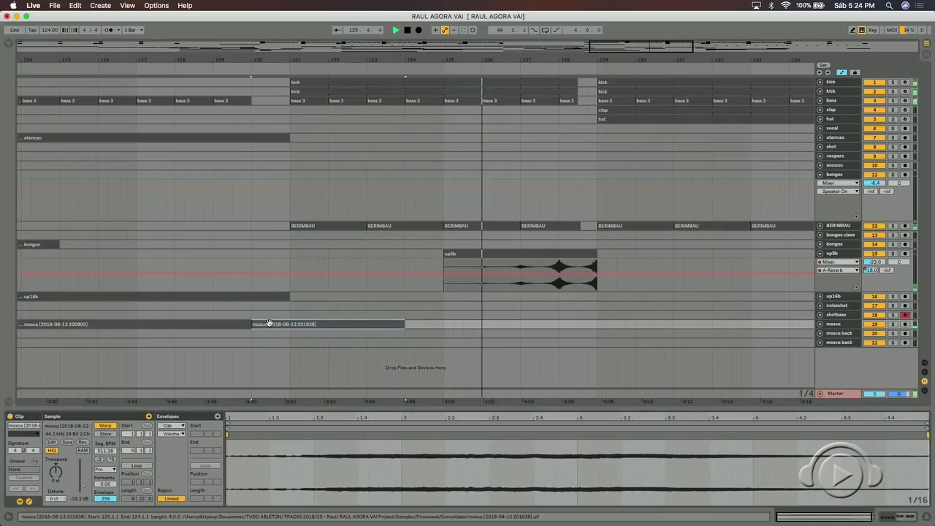
click(203, 329)
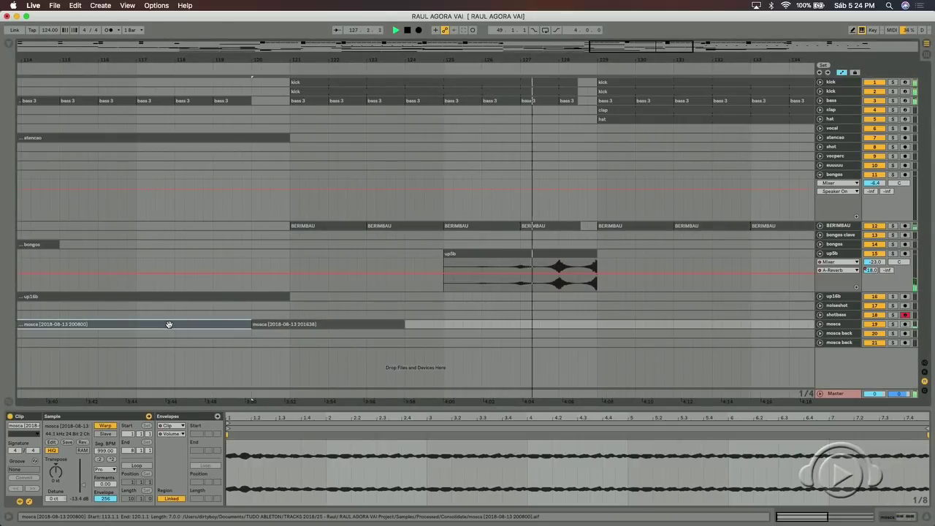
scroll(169, 324, left, 5)
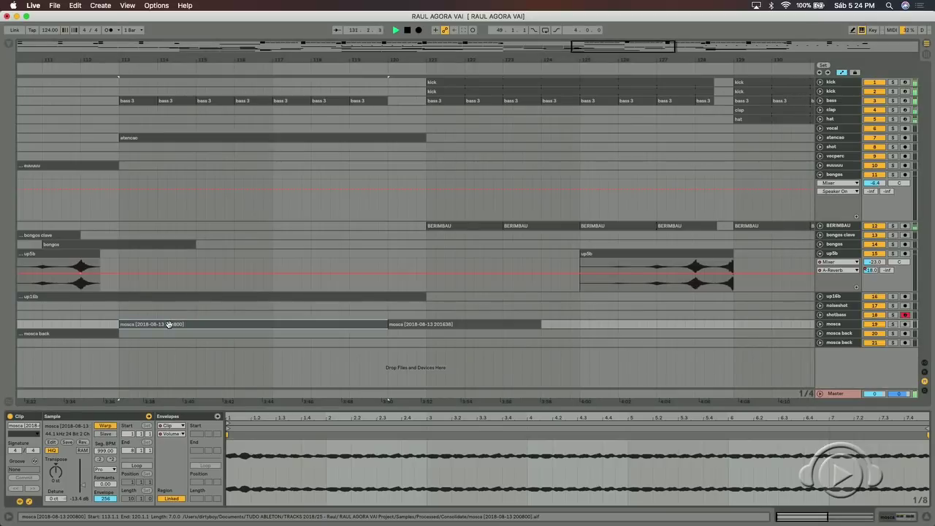
click(347, 323)
click(393, 326)
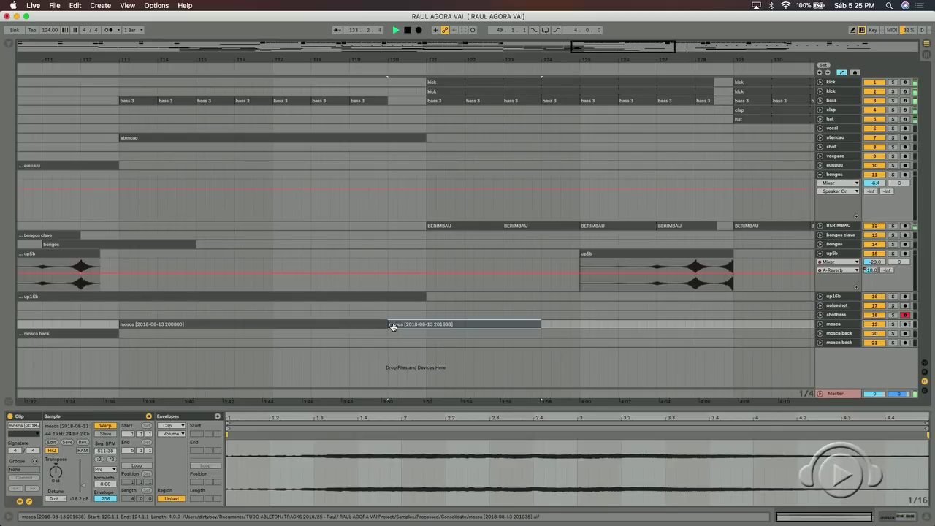
click(340, 325)
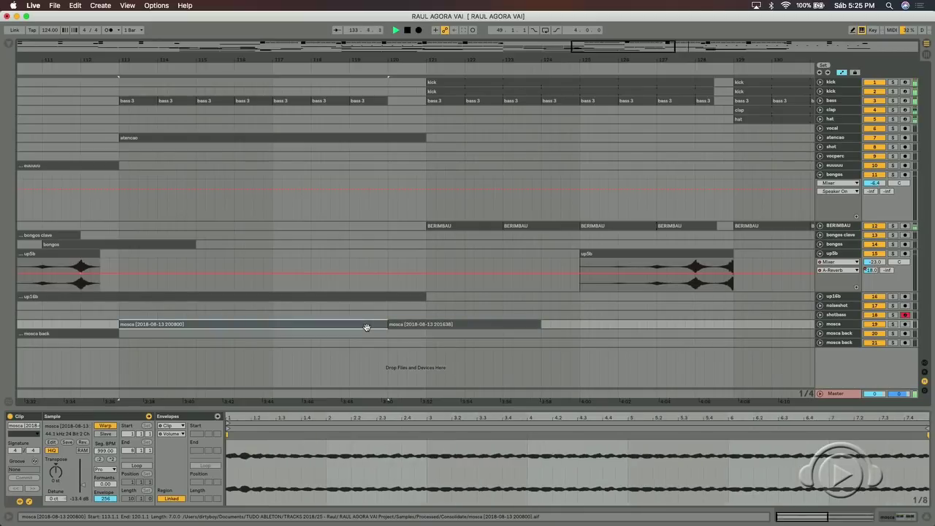
Unfold the mosca track and display the Transposition Modulation envelope of the mosca clip at bar 113 up to +24.
click(819, 325)
click(832, 334)
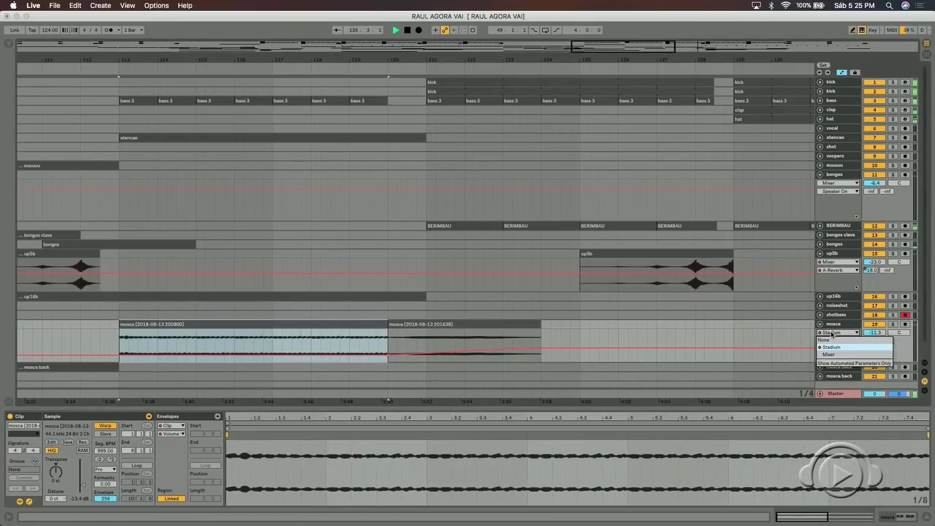
click(173, 434)
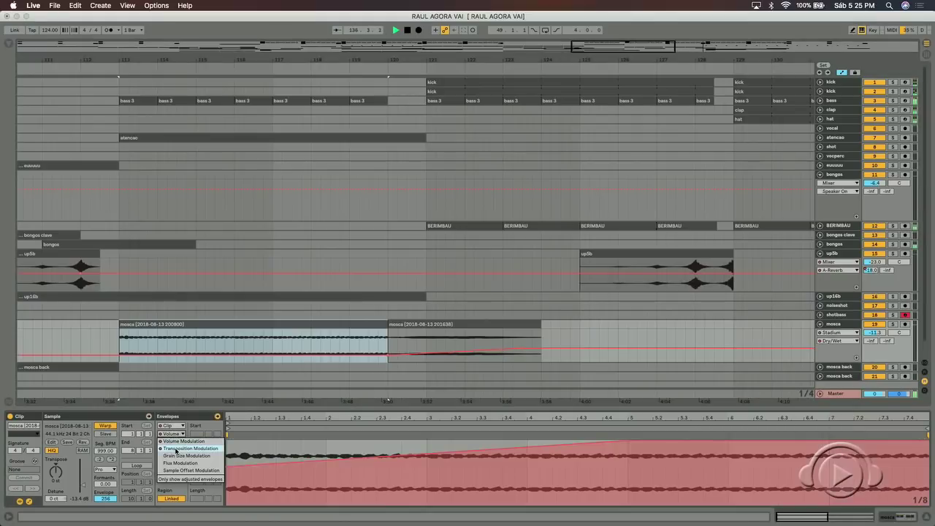
click(175, 449)
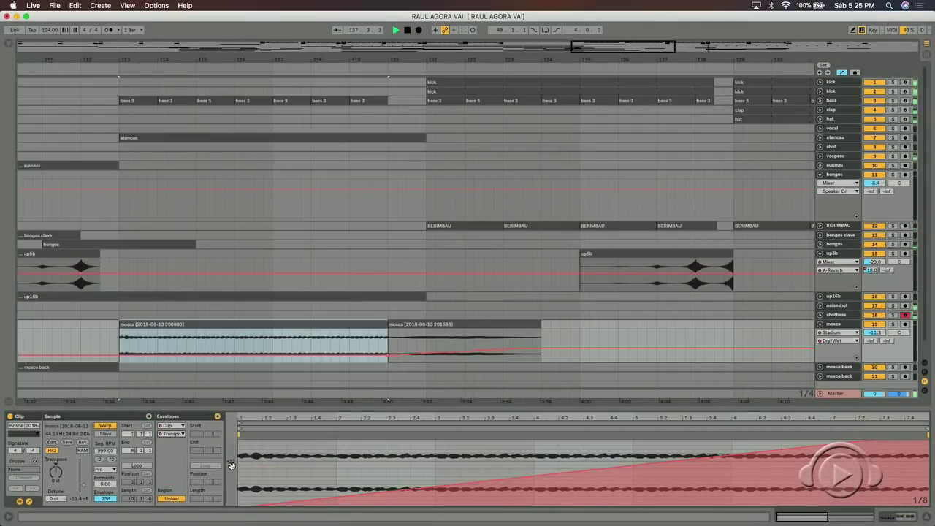
drag(233, 465, 218, 496)
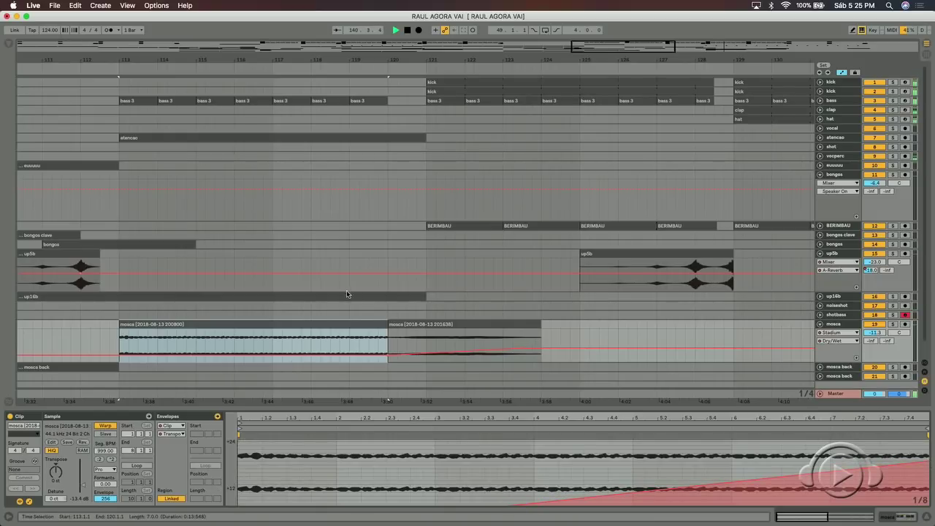
Play the section from bar 113 and compare the transposition envelopes of the two mosca clips.
click(411, 326)
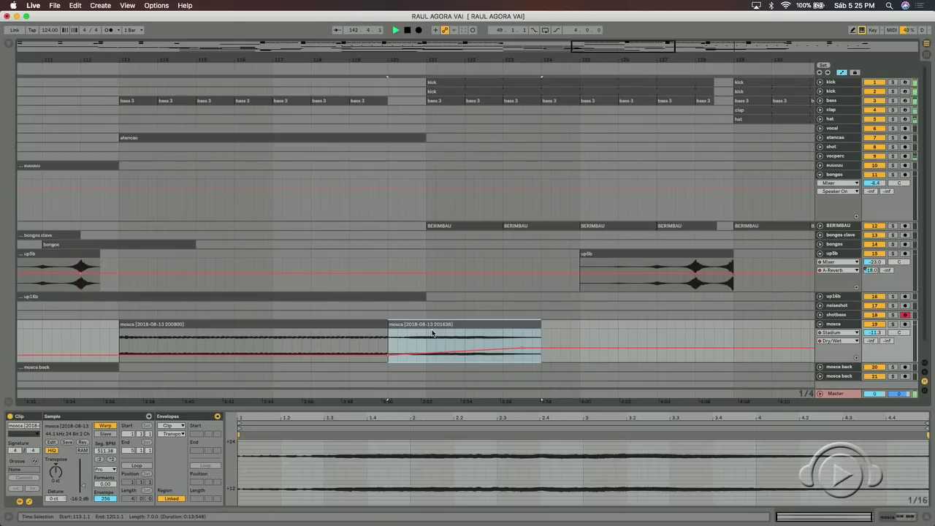
scroll(431, 332, right, 3)
click(175, 323)
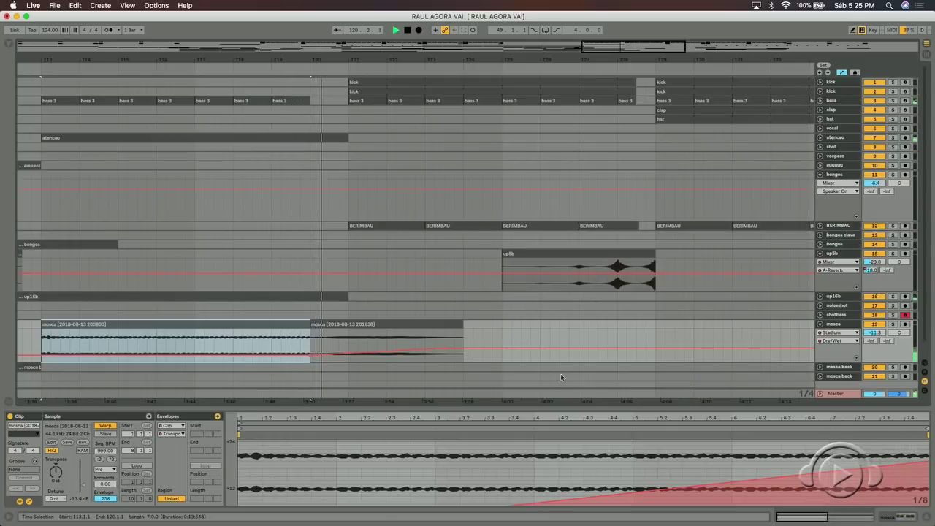
click(414, 324)
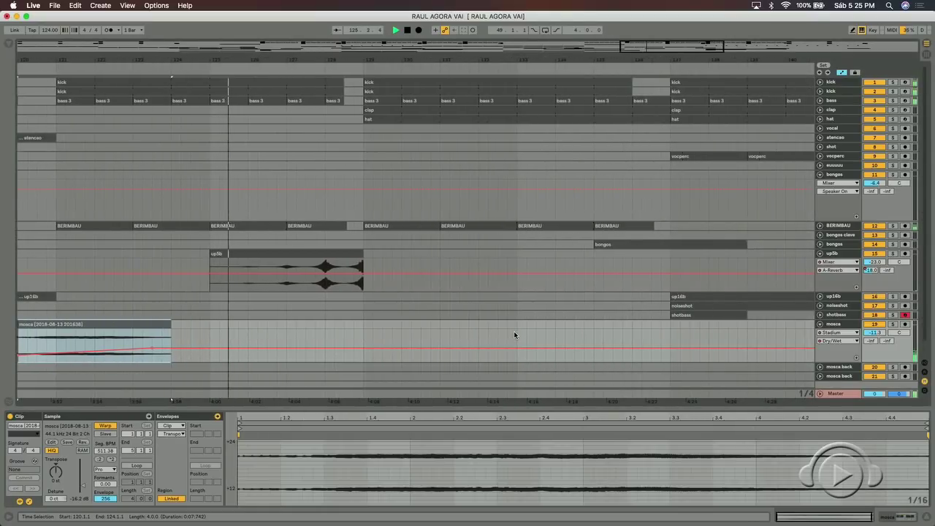
Fold the mosca track, the up5b track and the bongos track on track 11, and stop playback.
click(820, 324)
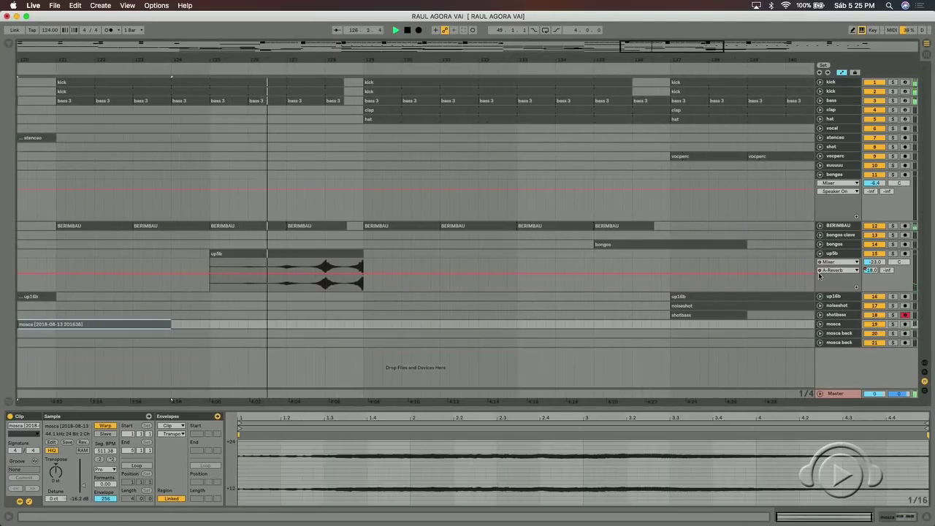
click(820, 254)
click(822, 177)
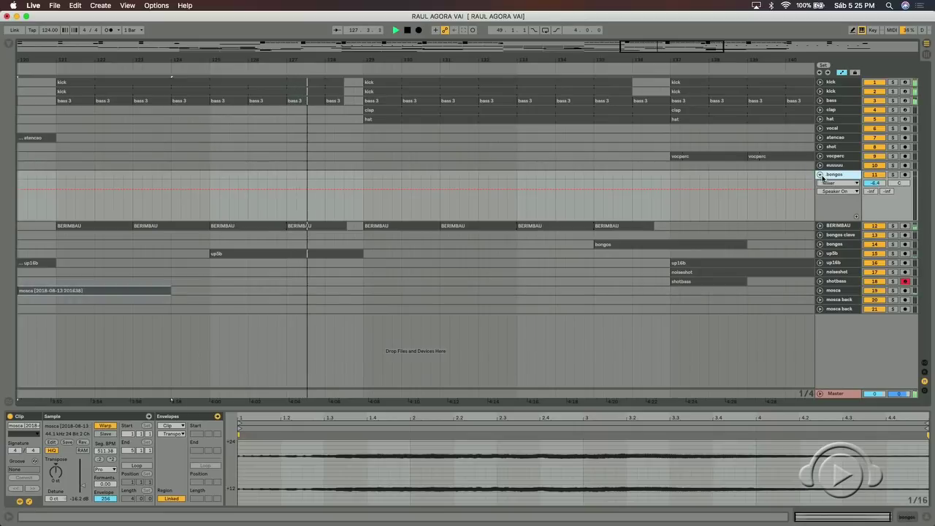
click(820, 176)
key(space)
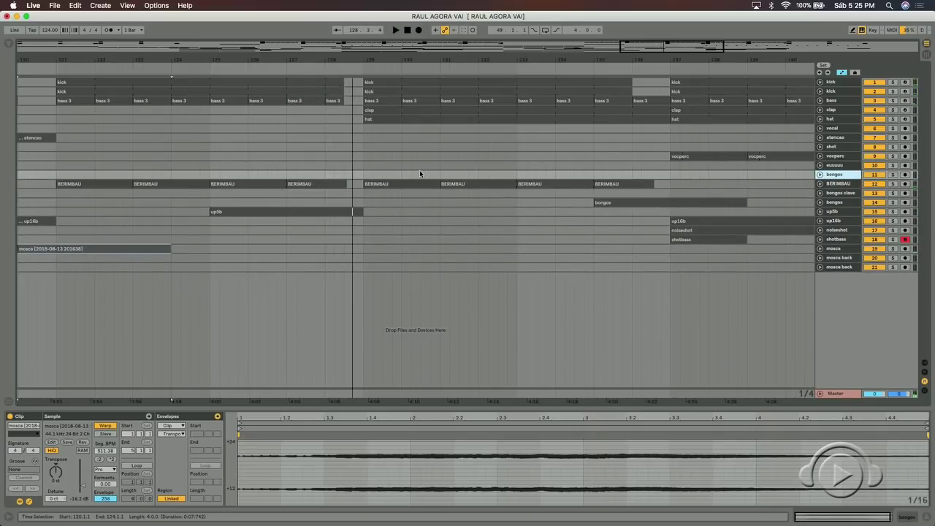